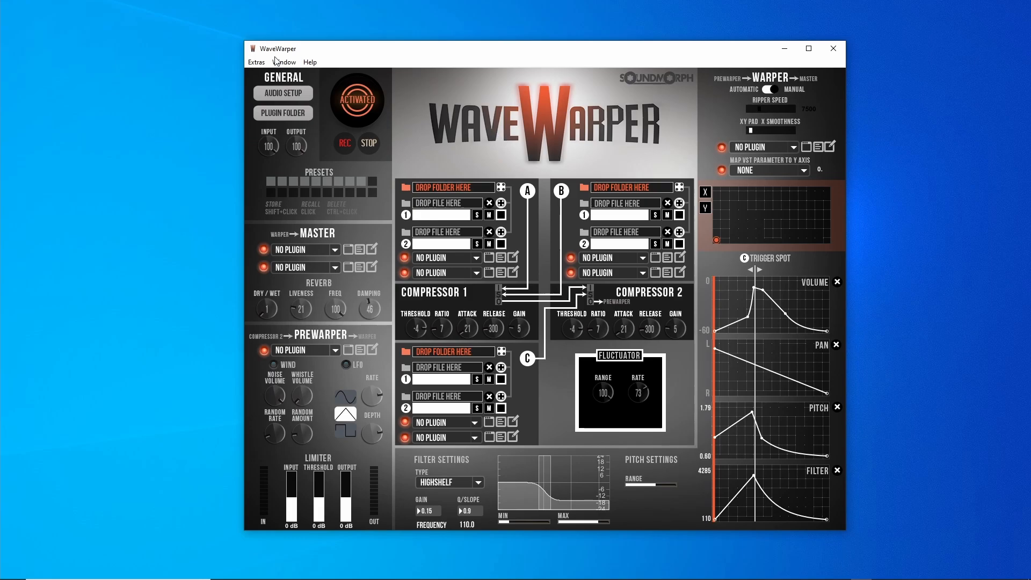
# Step: Review the audio driver setup and the application settings for recording bit depth, TouchOSC and XY pad CC numbers, closing each window
pyautogui.click(286, 95)
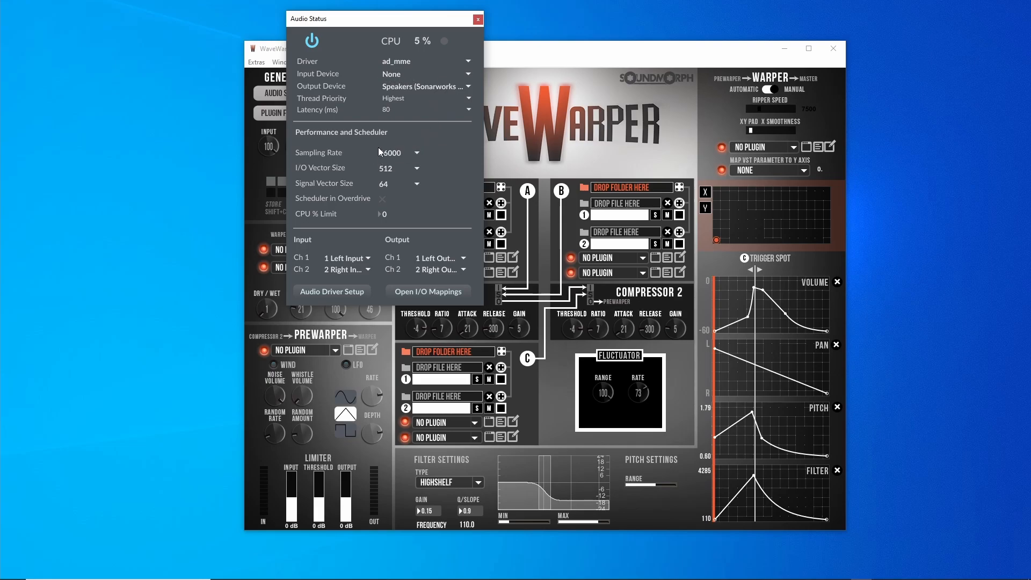
pyautogui.click(478, 20)
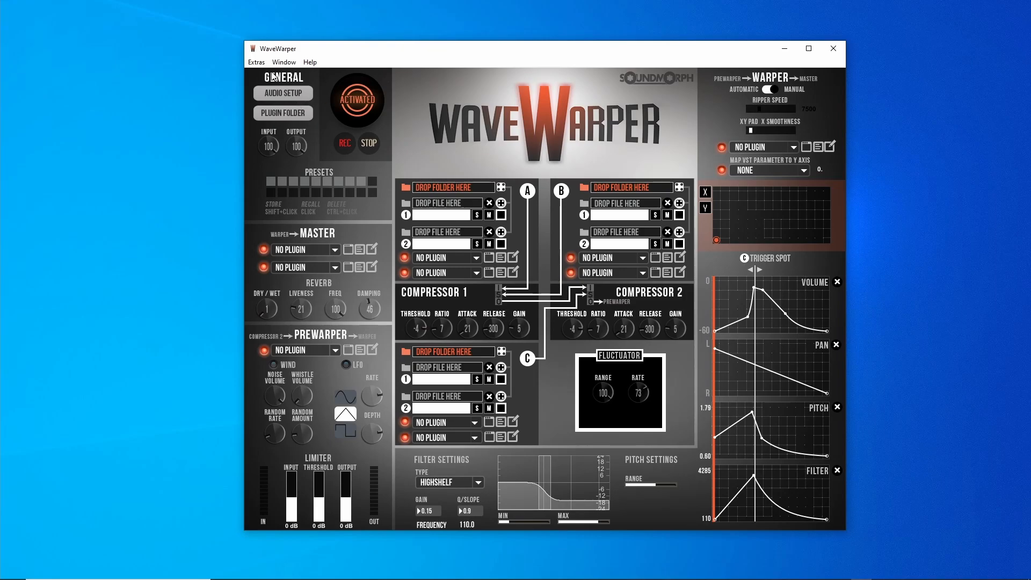
pyautogui.click(256, 62)
pyautogui.click(279, 87)
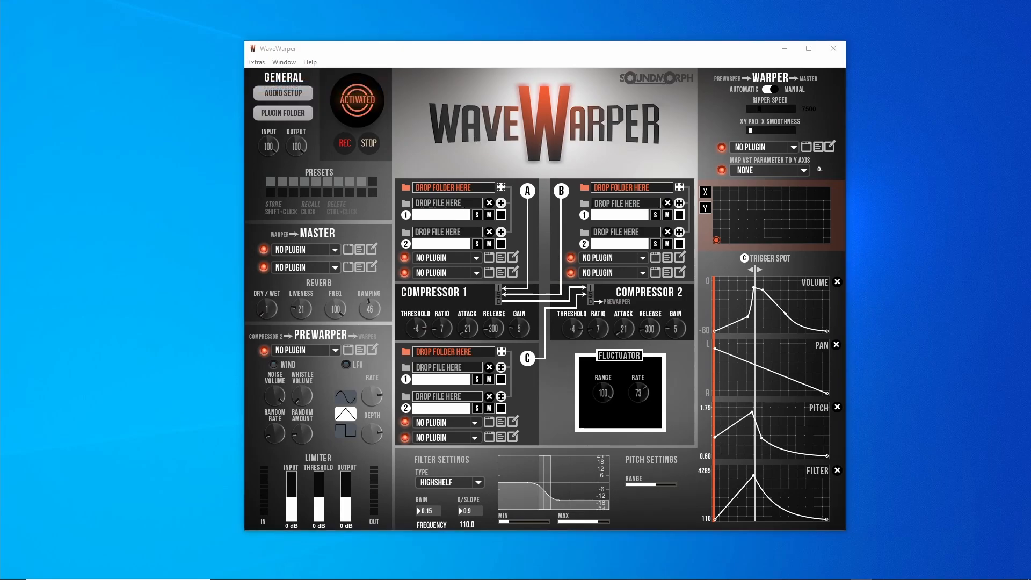
pyautogui.moveTo(528, 140); pyautogui.dragTo(420, 133)
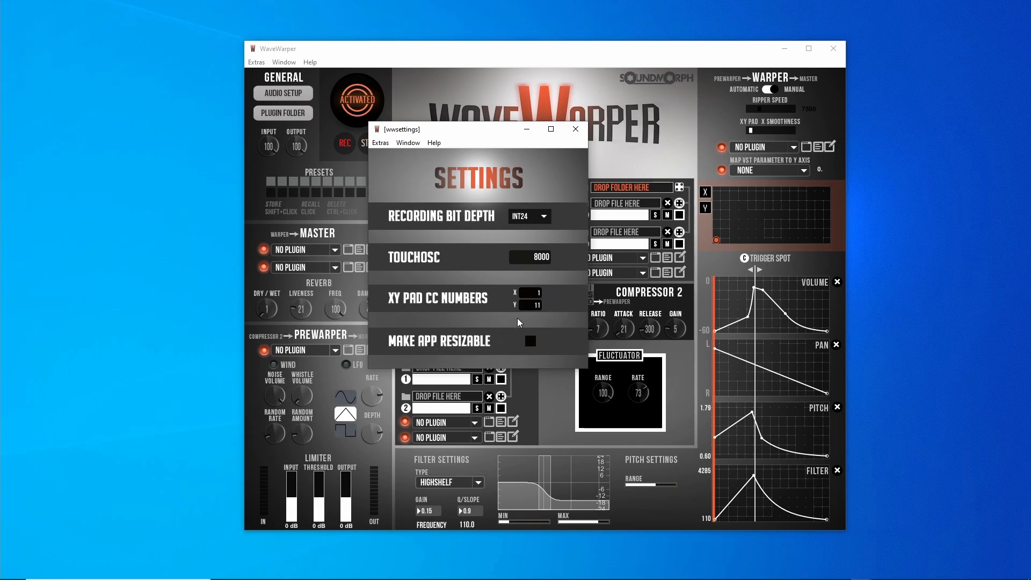
pyautogui.click(576, 130)
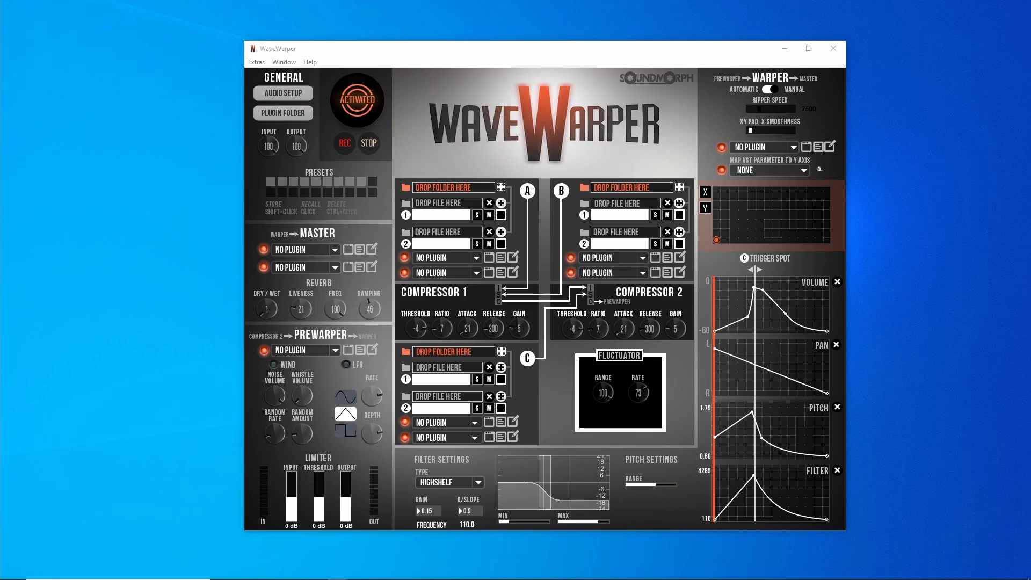
# Step: Load a folder of MagicPack2 WAV files into source A and raise the XY pad's Y position to 0.42
pyautogui.moveTo(915, 245); pyautogui.dragTo(460, 186)
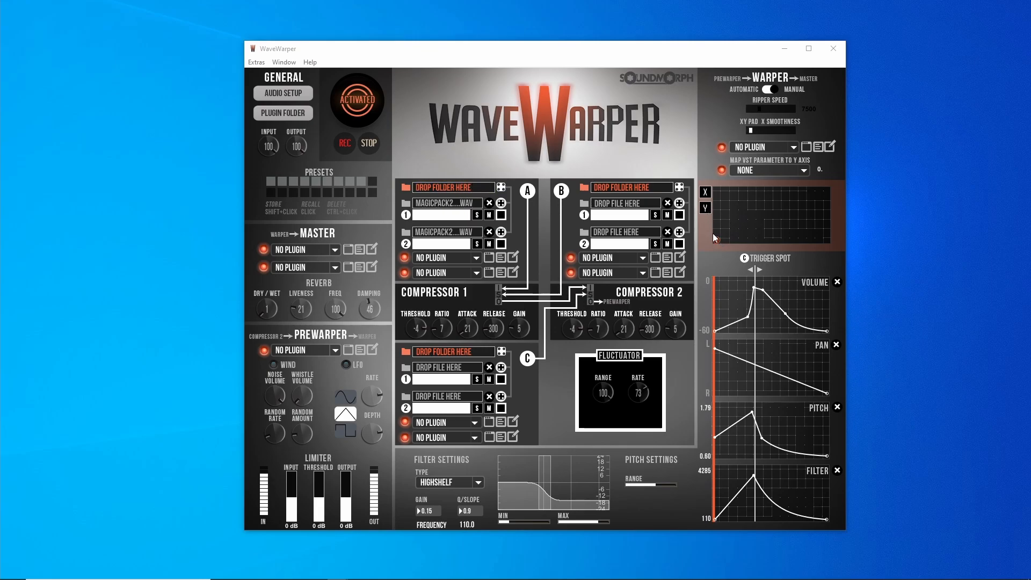
pyautogui.moveTo(717, 238); pyautogui.dragTo(685, 243)
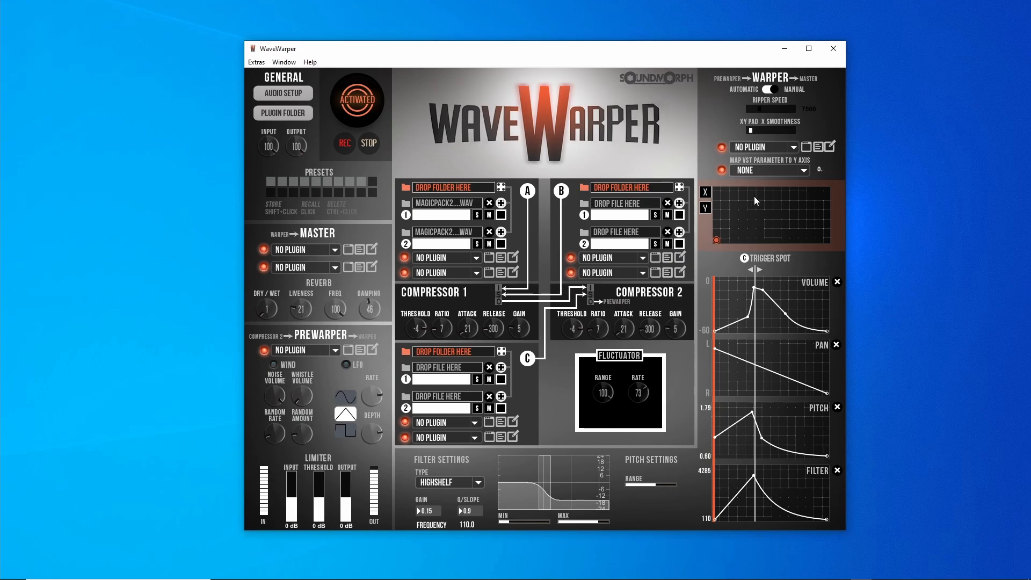
pyautogui.moveTo(716, 240); pyautogui.dragTo(716, 20)
pyautogui.moveTo(717, 224)
pyautogui.mouseDown()
pyautogui.moveTo(757, 221)
pyautogui.moveTo(719, 216)
pyautogui.mouseUp()
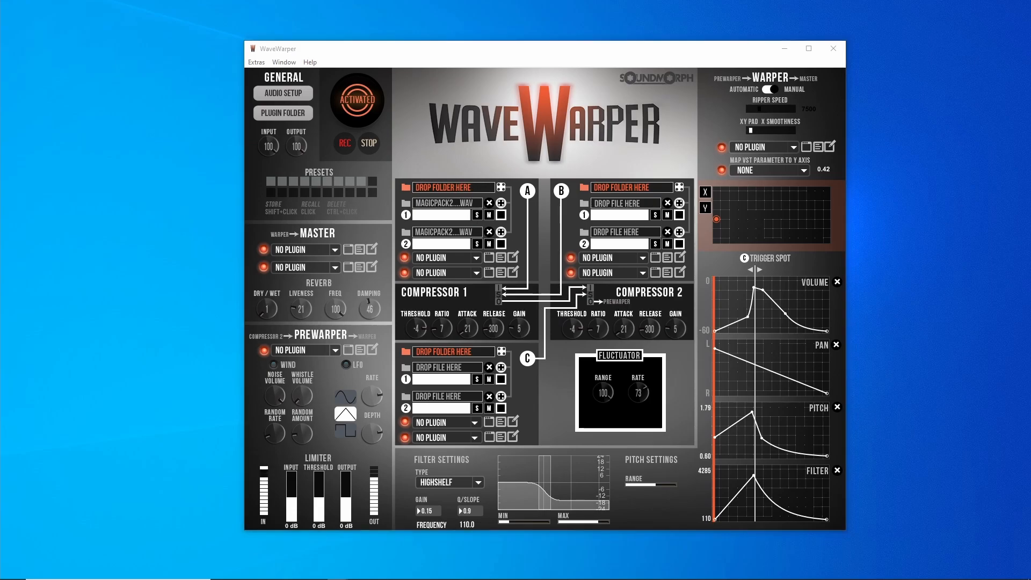
# Step: Load a folder of MagicPack2 WAV files into source B and enable fluctuation for both sample slots of sources A and B
pyautogui.moveTo(697, 200); pyautogui.dragTo(645, 185)
pyautogui.moveTo(623, 179); pyautogui.dragTo(623, 177)
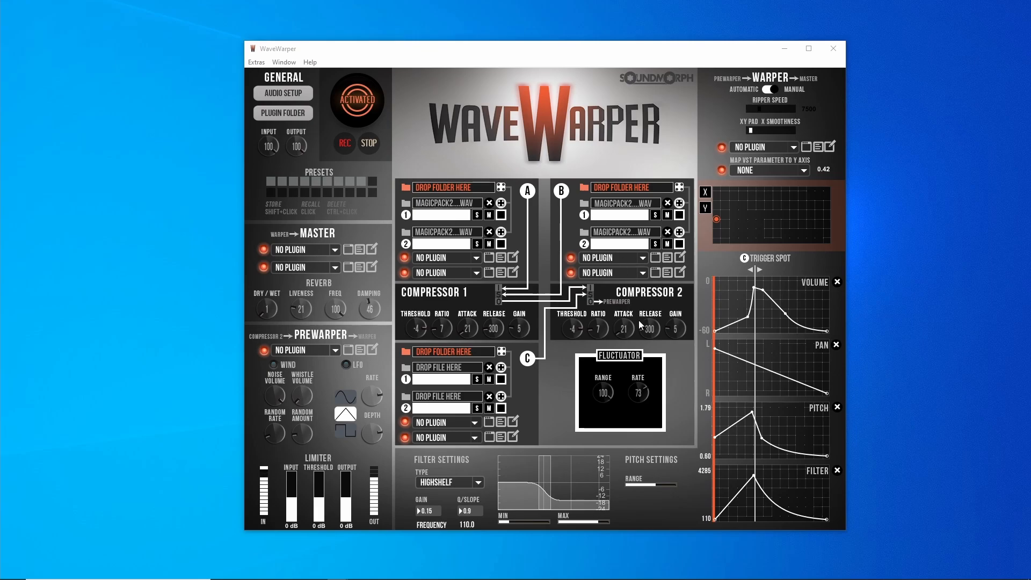
pyautogui.click(501, 214)
pyautogui.click(501, 244)
pyautogui.click(680, 215)
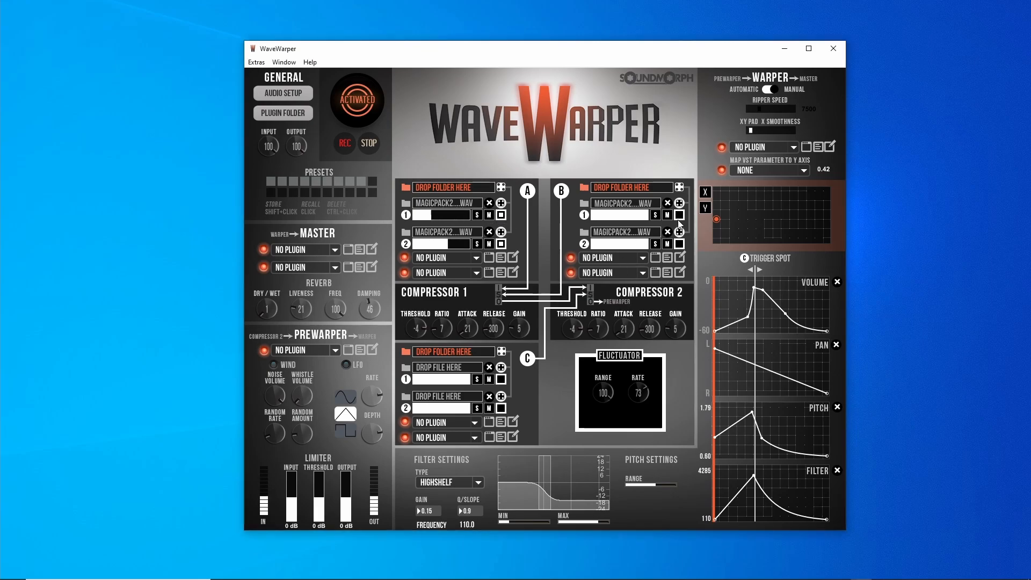
pyautogui.click(679, 244)
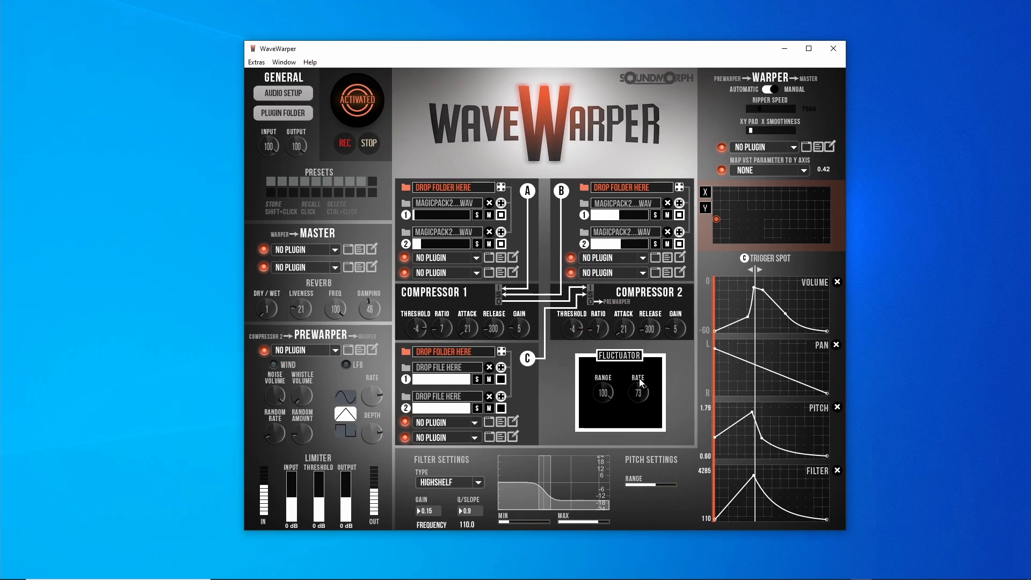
# Step: Set the Fluctuator's range to 42 and rate to 60, and audition the result on the XY pad
pyautogui.moveTo(638, 386); pyautogui.dragTo(650, 410)
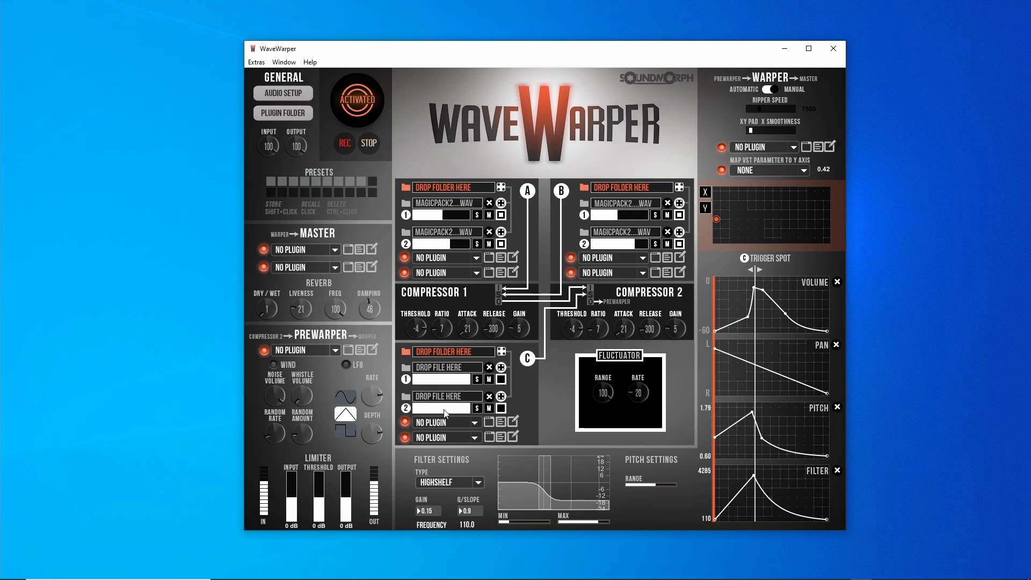
pyautogui.moveTo(630, 389); pyautogui.dragTo(630, 392)
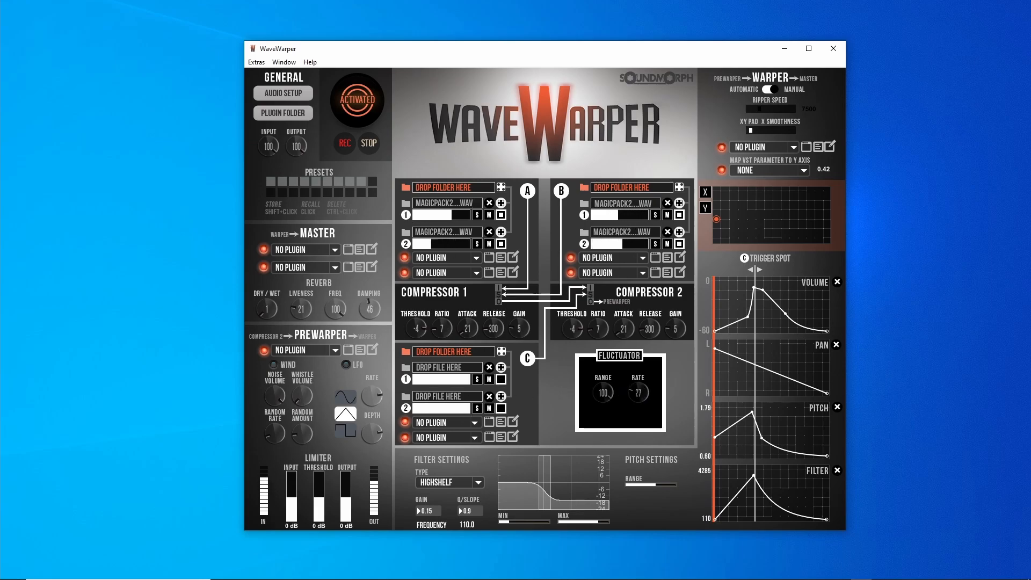
pyautogui.moveTo(604, 392); pyautogui.dragTo(638, 393)
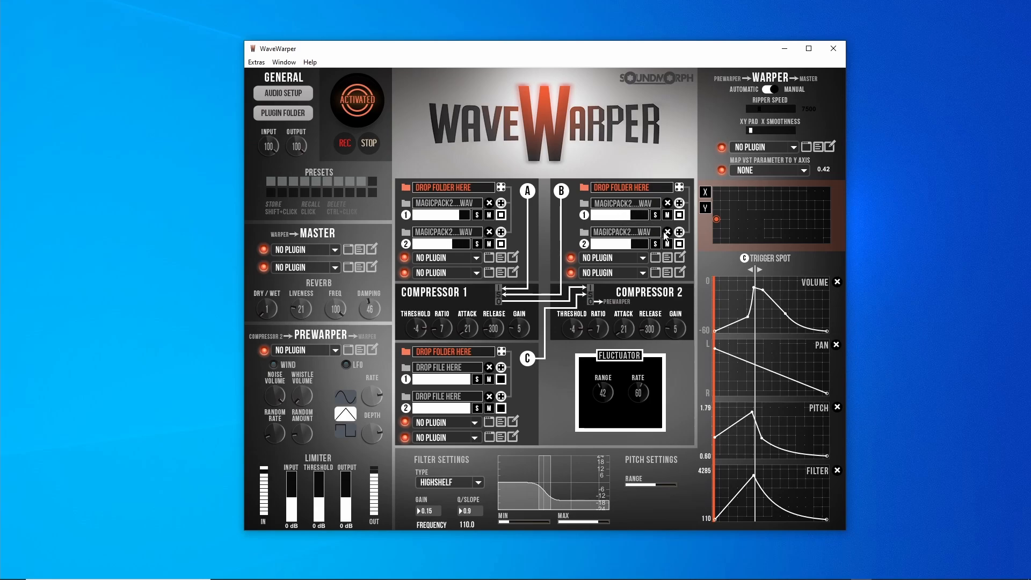
pyautogui.click(759, 231)
# Step: Load a folder of MagicPack2 WAV files into source C and insert iZotope Trash 2 in its first plugin slot
pyautogui.moveTo(451, 353); pyautogui.dragTo(451, 352)
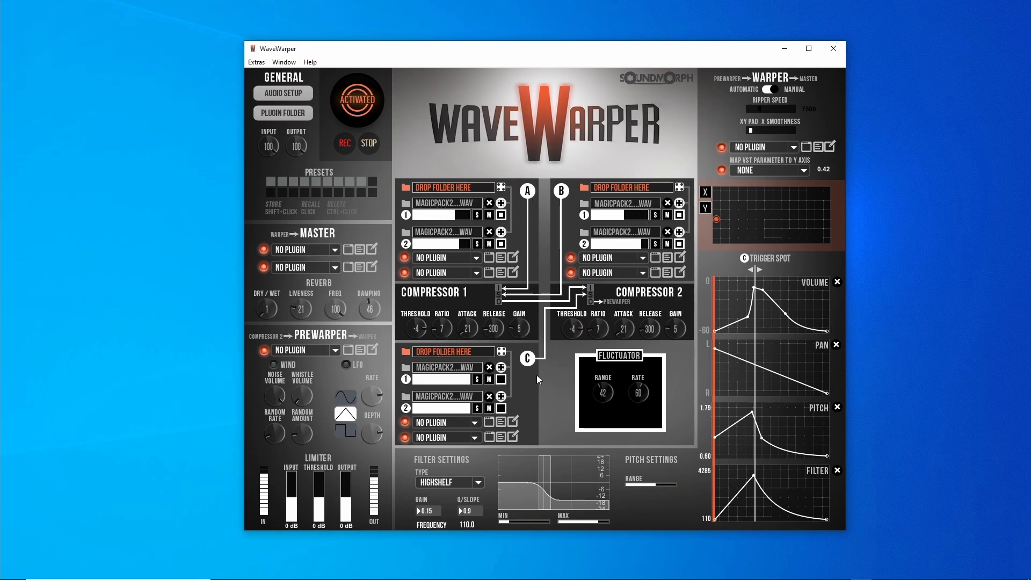
pyautogui.click(476, 421)
pyautogui.click(617, 421)
# Step: Set the stage 1 distortion type of source C's Trash 2 plugin to Amp Drainer and close the plugin window
pyautogui.click(489, 421)
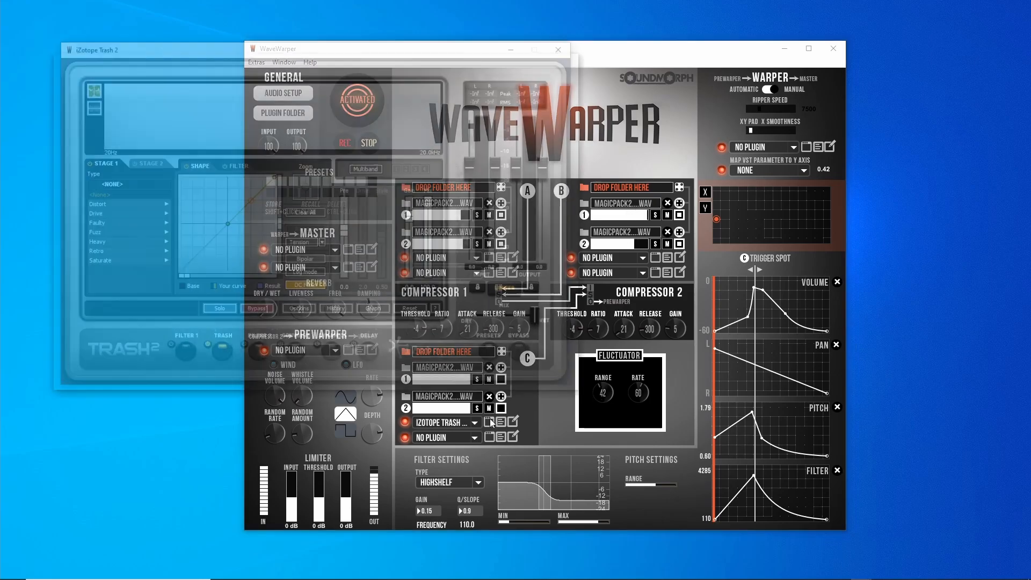
pyautogui.moveTo(344, 56); pyautogui.dragTo(390, 68)
pyautogui.click(179, 221)
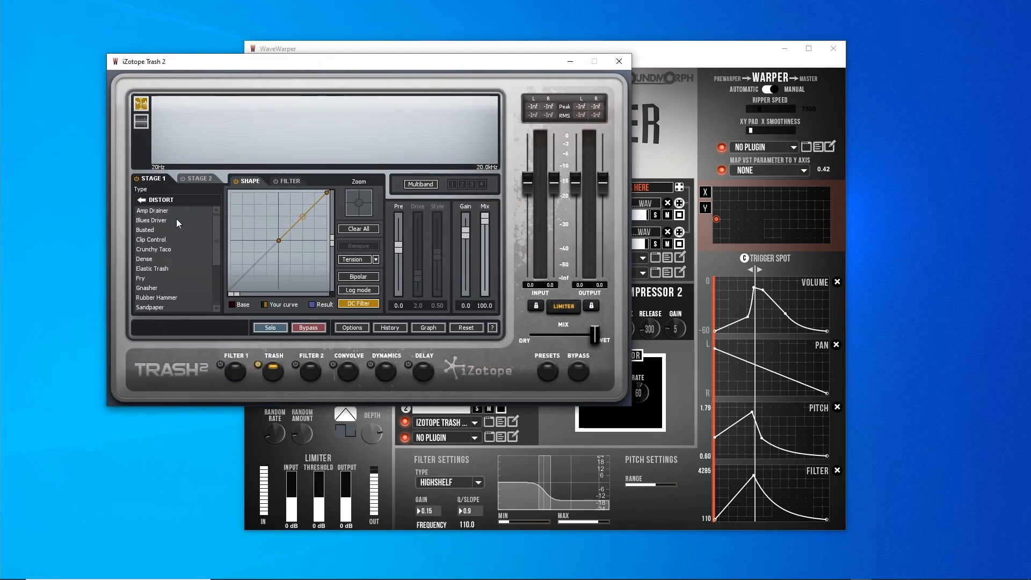
pyautogui.click(173, 211)
pyautogui.click(619, 61)
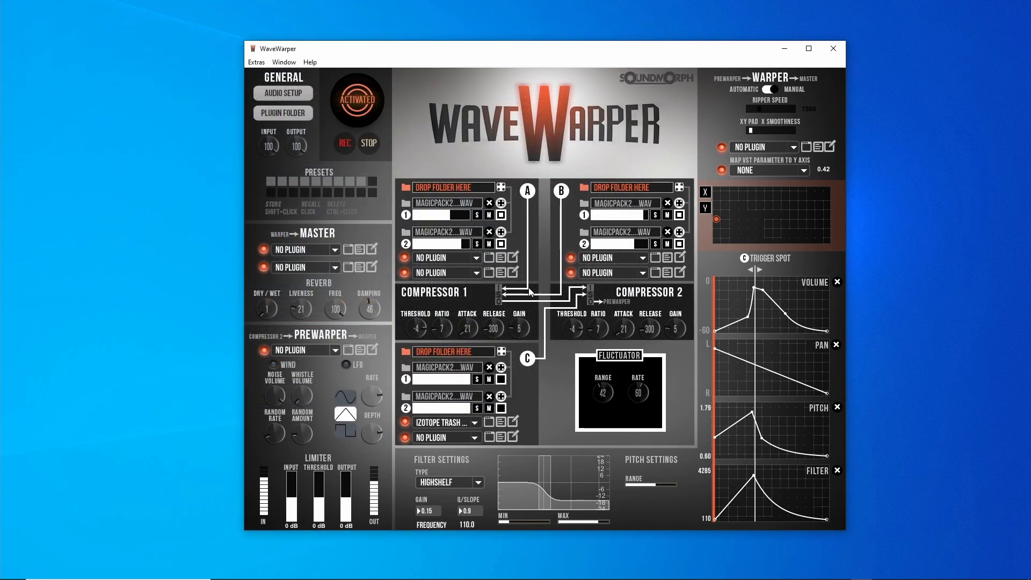
# Step: Solo source C's first sample and load Neutron 2 Compressor in that source's second plugin slot
pyautogui.click(478, 379)
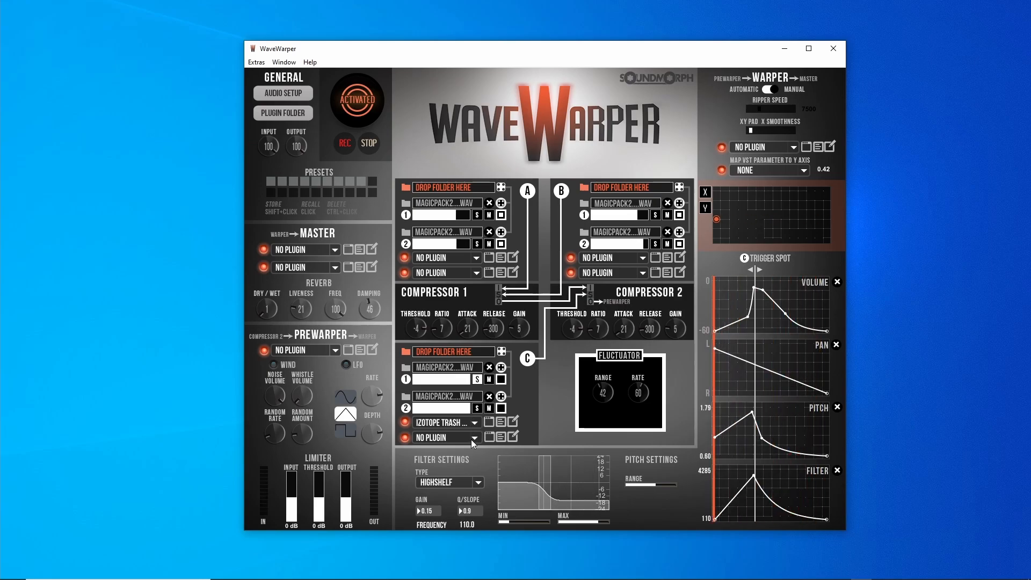
pyautogui.click(471, 423)
pyautogui.scroll(-5, 638, 465)
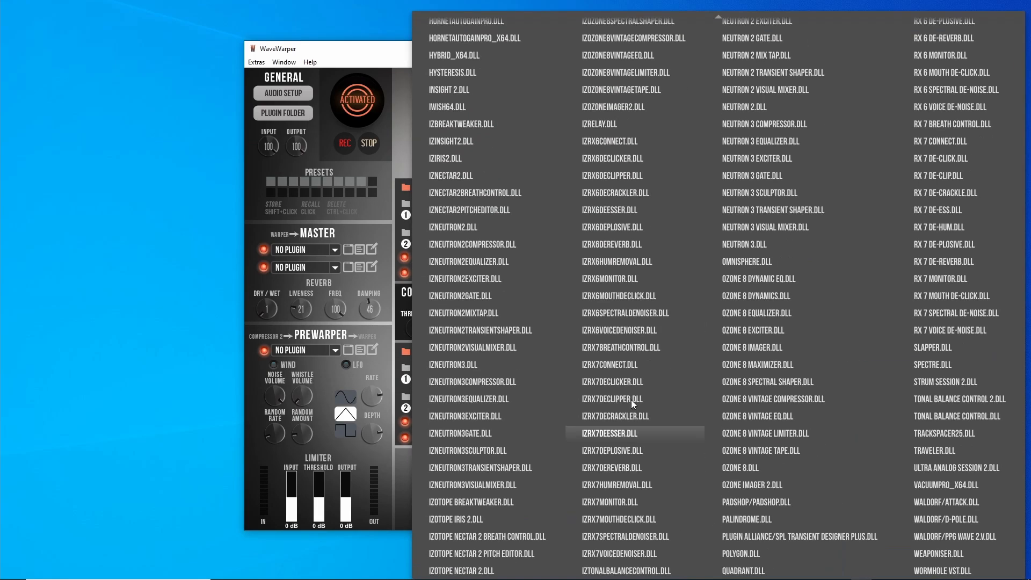
pyautogui.scroll(5, 604, 417)
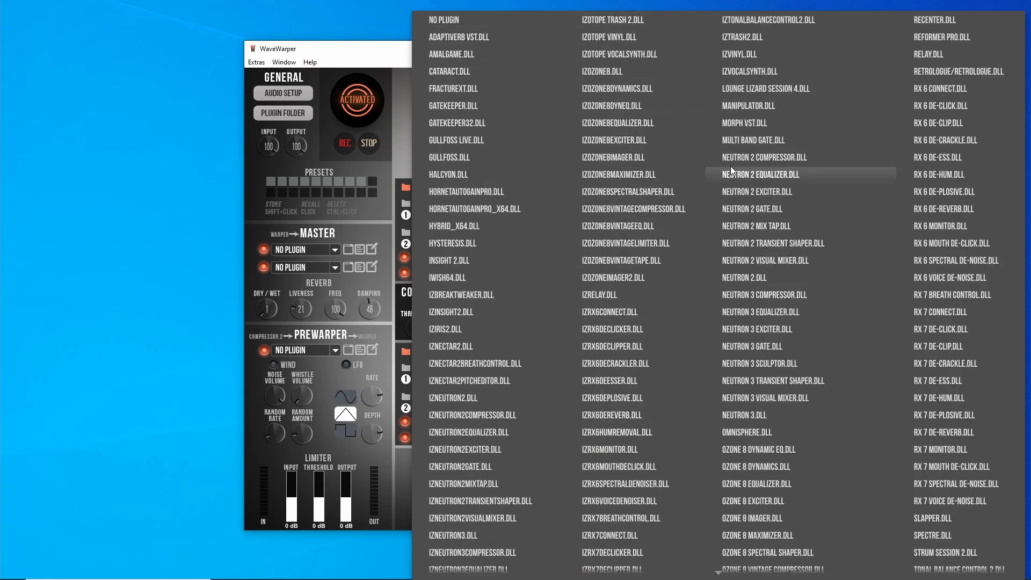
pyautogui.click(745, 156)
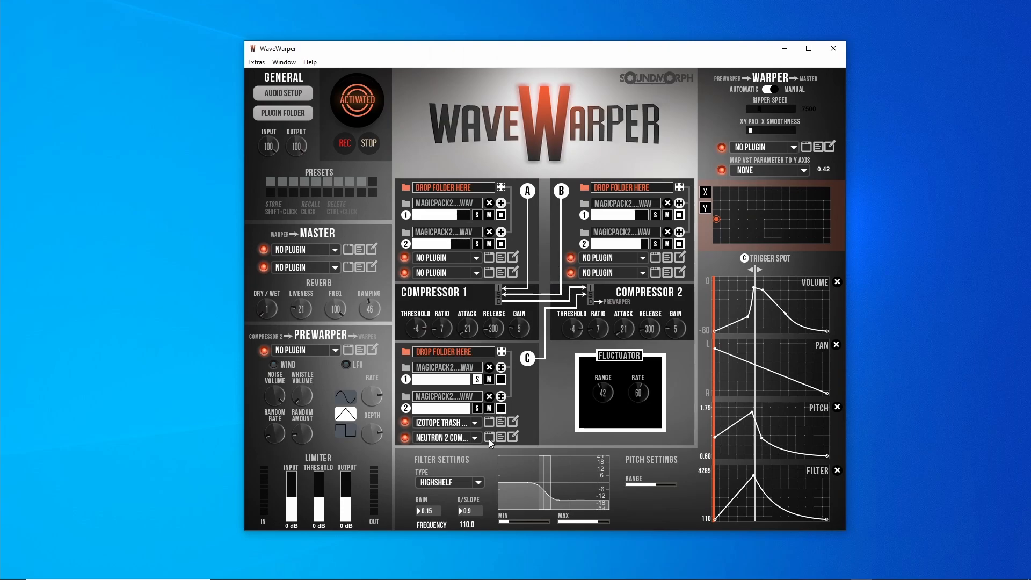
# Step: In source C's Neutron 2 Compressor, set the first band's ratio to 5.2:1 and threshold to -7.0 dB while auditioning the sound
pyautogui.moveTo(386, 53); pyautogui.dragTo(537, 60)
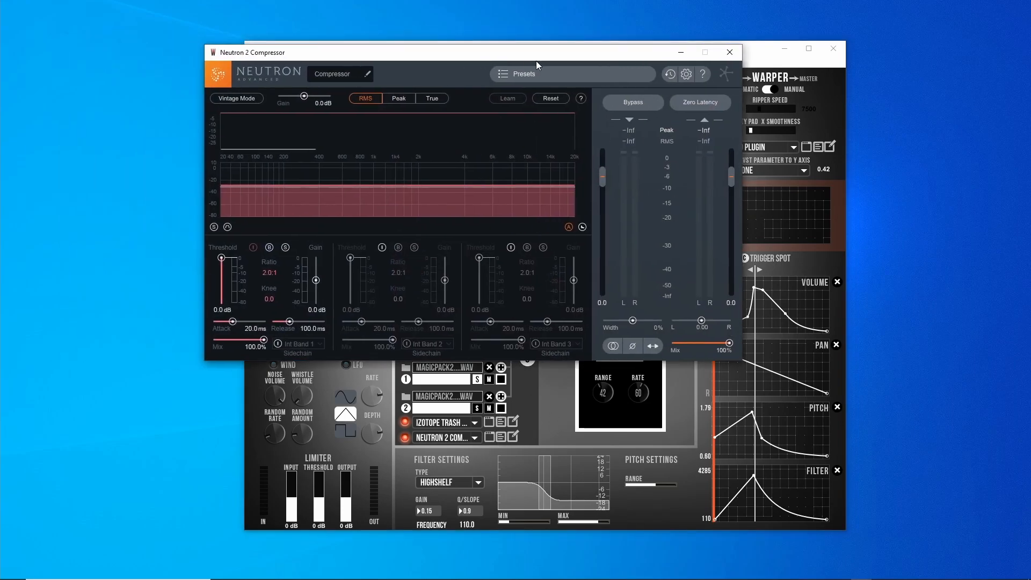
pyautogui.moveTo(221, 277); pyautogui.dragTo(263, 259)
pyautogui.press('space')
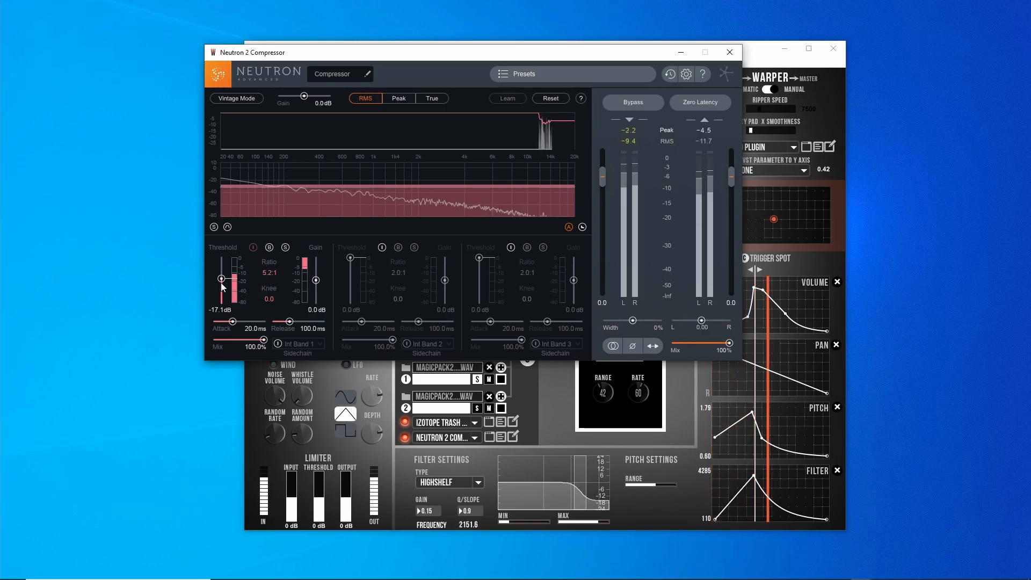
pyautogui.moveTo(221, 281); pyautogui.dragTo(218, 271)
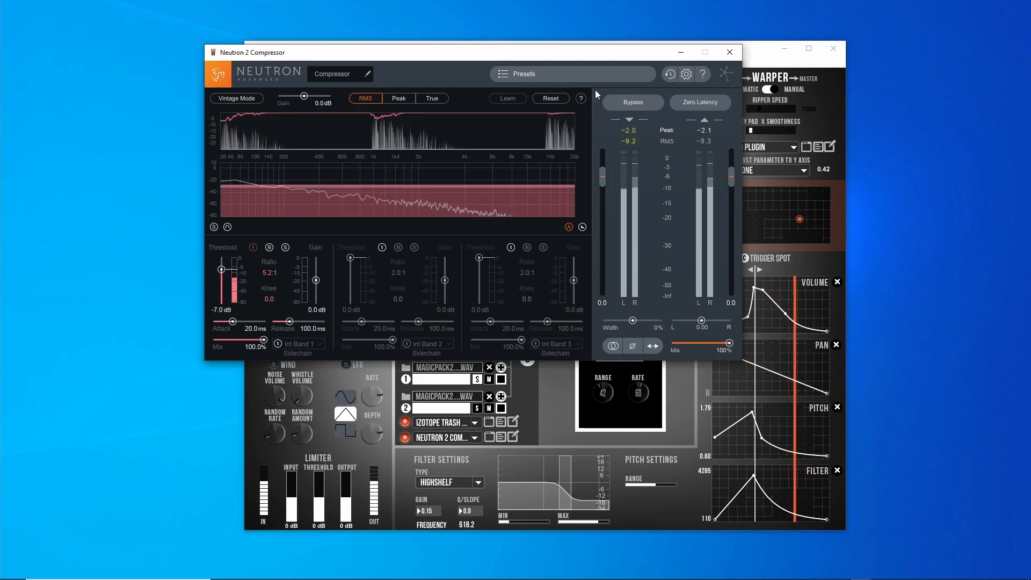
pyautogui.click(412, 436)
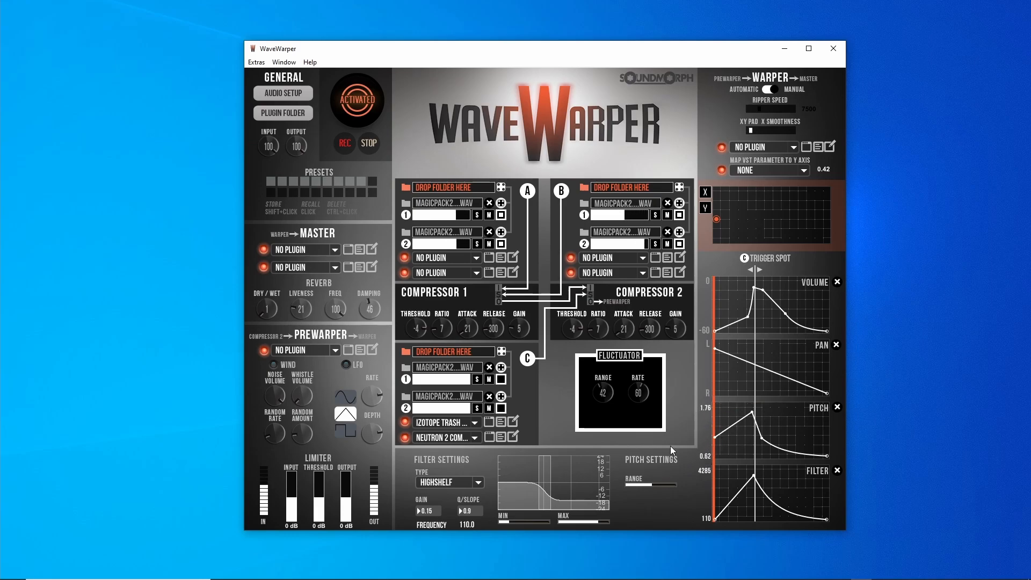
# Step: Widen the pitch range to its maximum, 0.50 to 2.00, and change the filter type to Allpass
pyautogui.moveTo(654, 485); pyautogui.dragTo(675, 485)
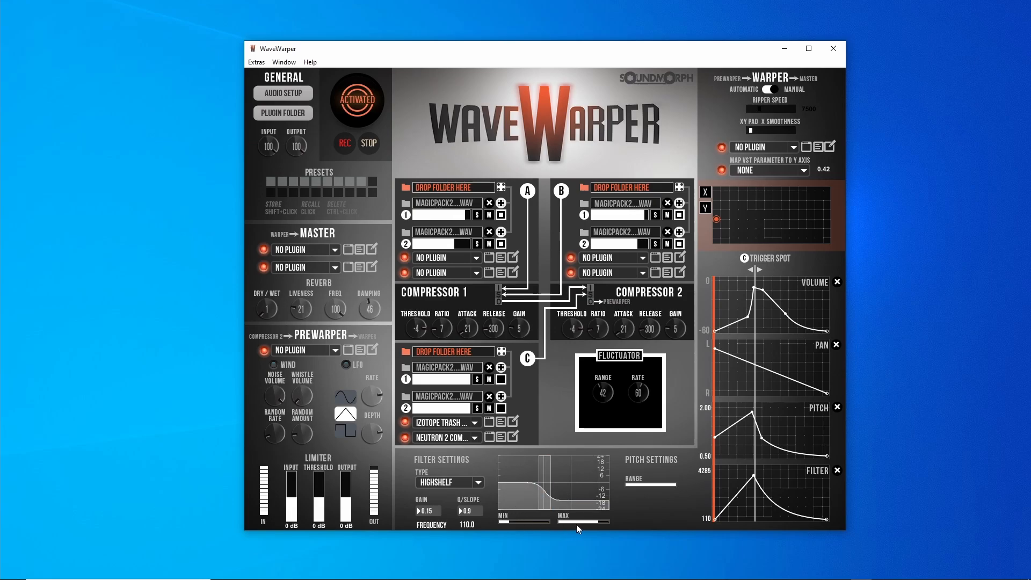
pyautogui.moveTo(569, 498); pyautogui.dragTo(501, 494)
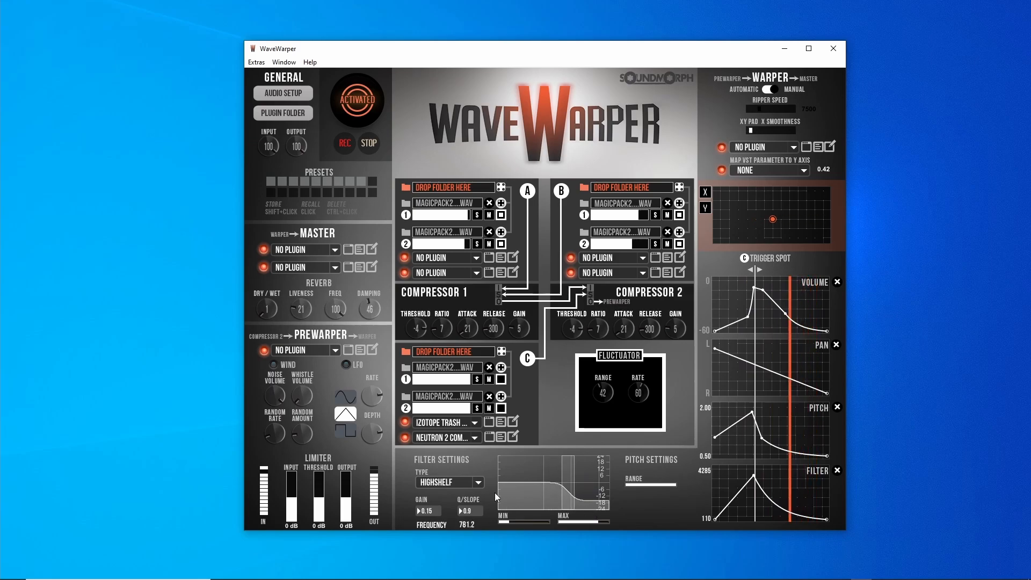
pyautogui.click(479, 482)
pyautogui.click(465, 465)
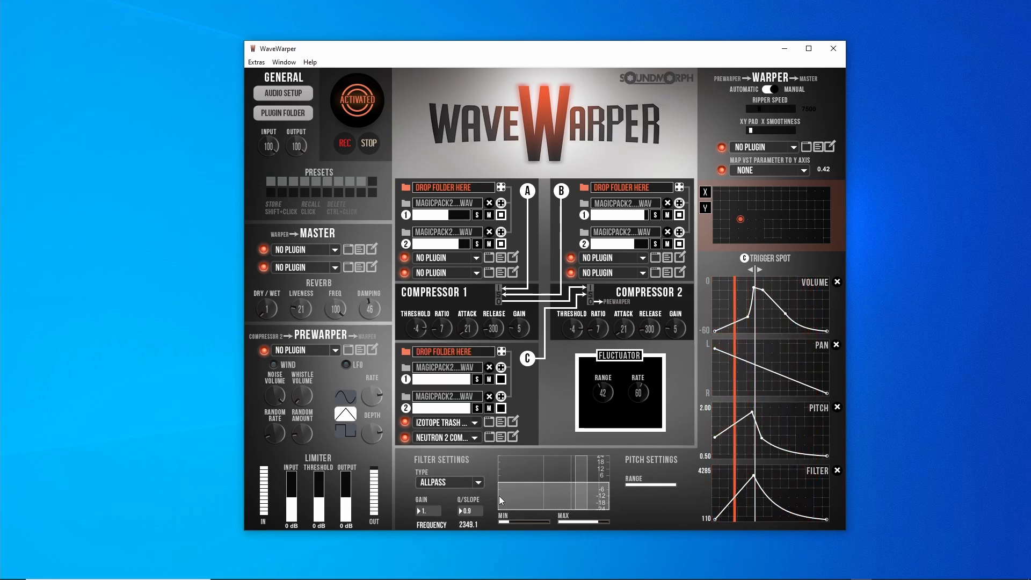
# Step: Try the Peaknotch filter type with a gain of about 3.275, and switch back to Allpass
pyautogui.click(479, 482)
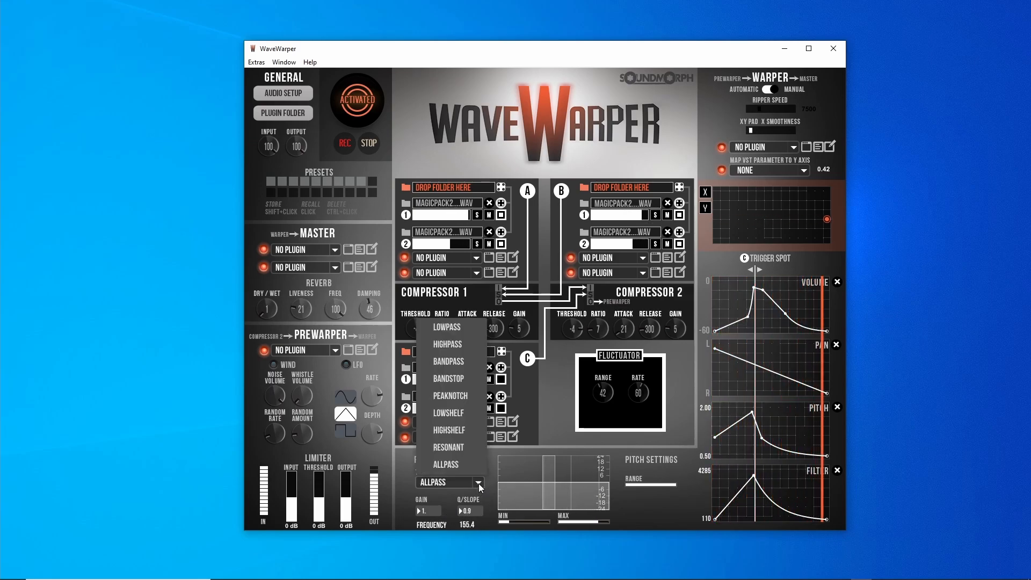
pyautogui.click(450, 396)
pyautogui.moveTo(547, 482); pyautogui.dragTo(546, 471)
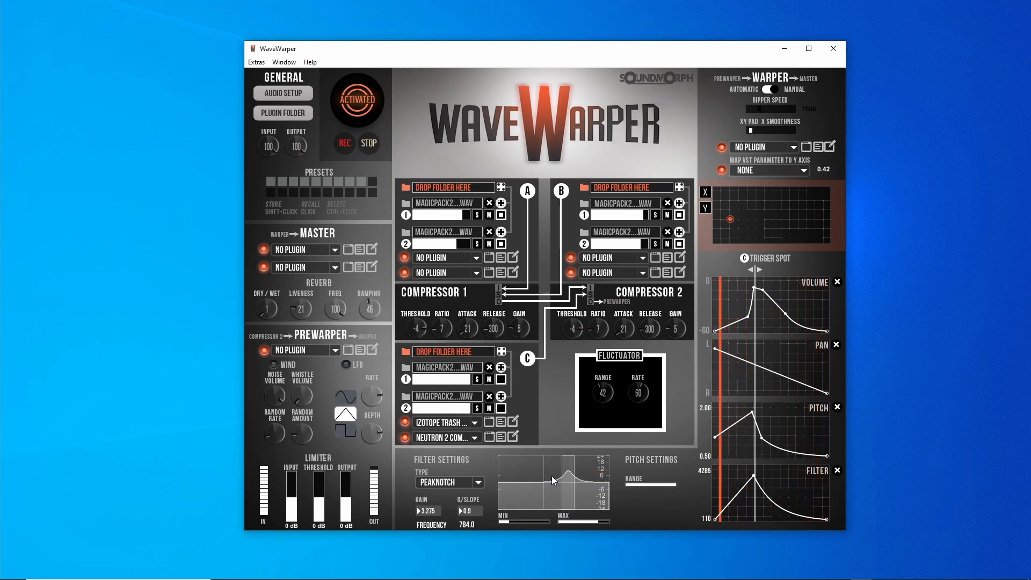
pyautogui.click(479, 482)
pyautogui.click(459, 461)
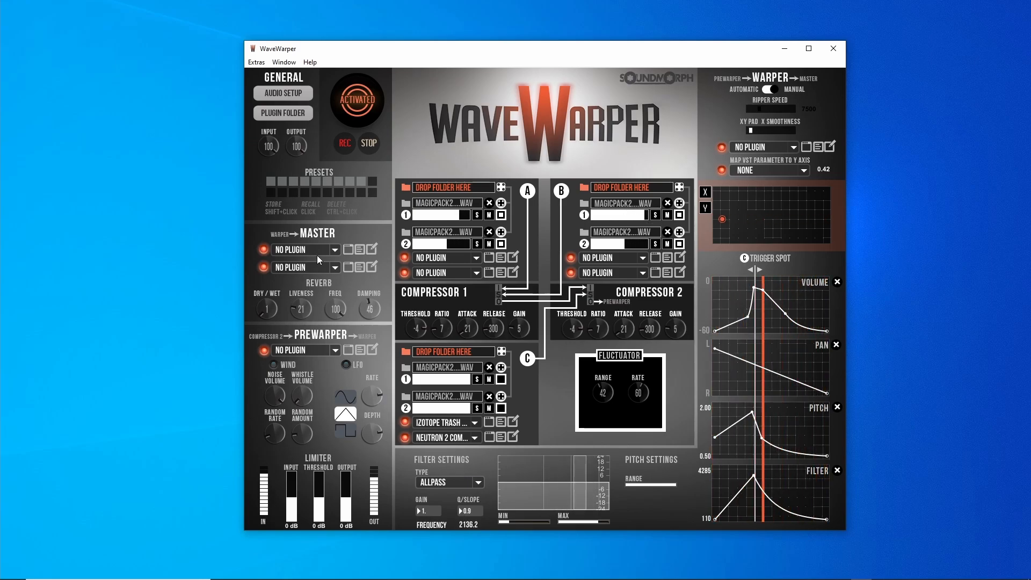
# Step: Insert iZotope Trash 2 in the Master section's first plugin slot and open its plugin window
pyautogui.click(334, 249)
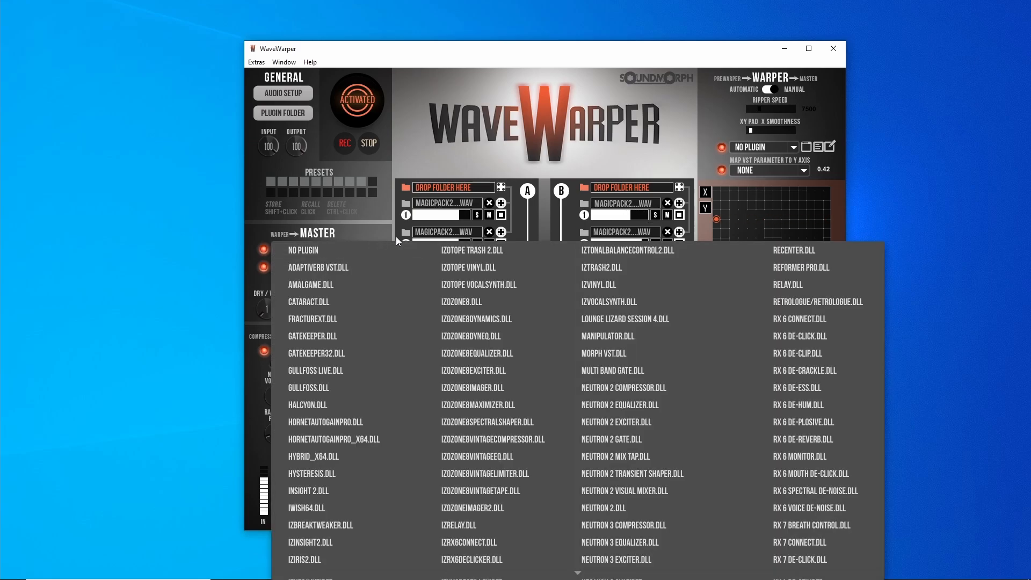
pyautogui.click(489, 252)
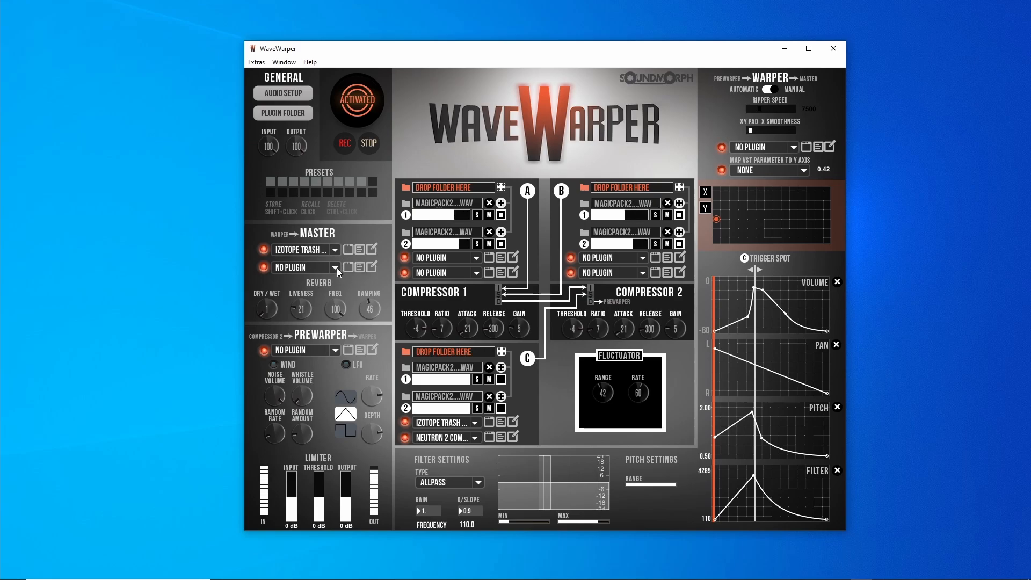
pyautogui.click(349, 249)
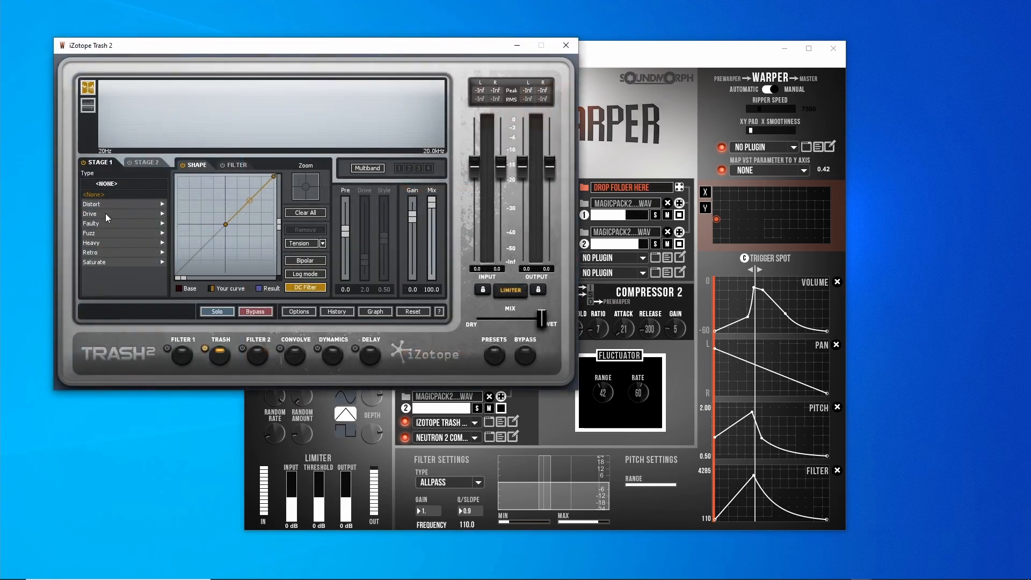
# Step: Close the Trash 2 window and load Ozone 8 into the Master section's second plugin slot
pyautogui.click(566, 45)
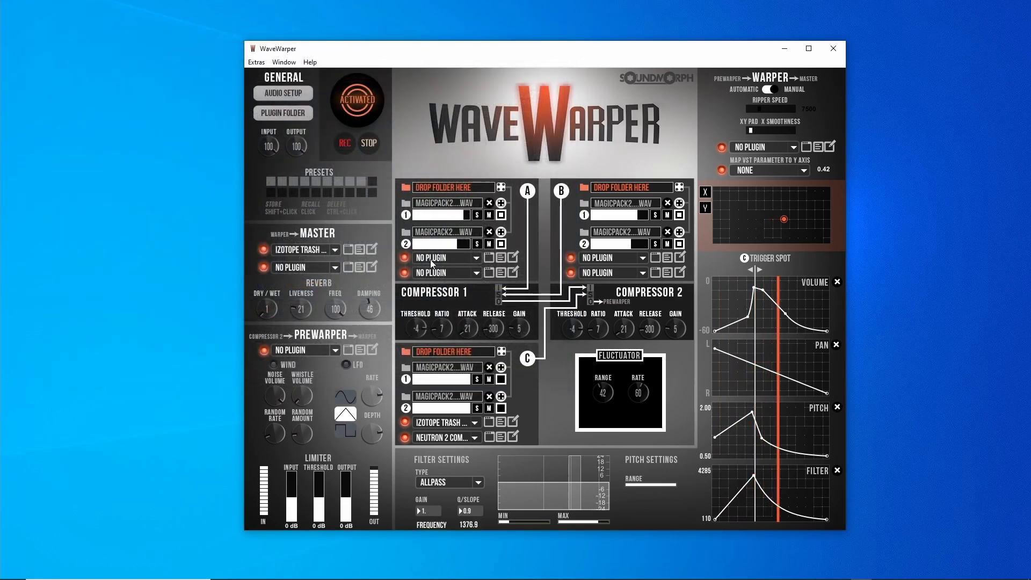
pyautogui.click(334, 266)
pyautogui.scroll(-5, 499, 376)
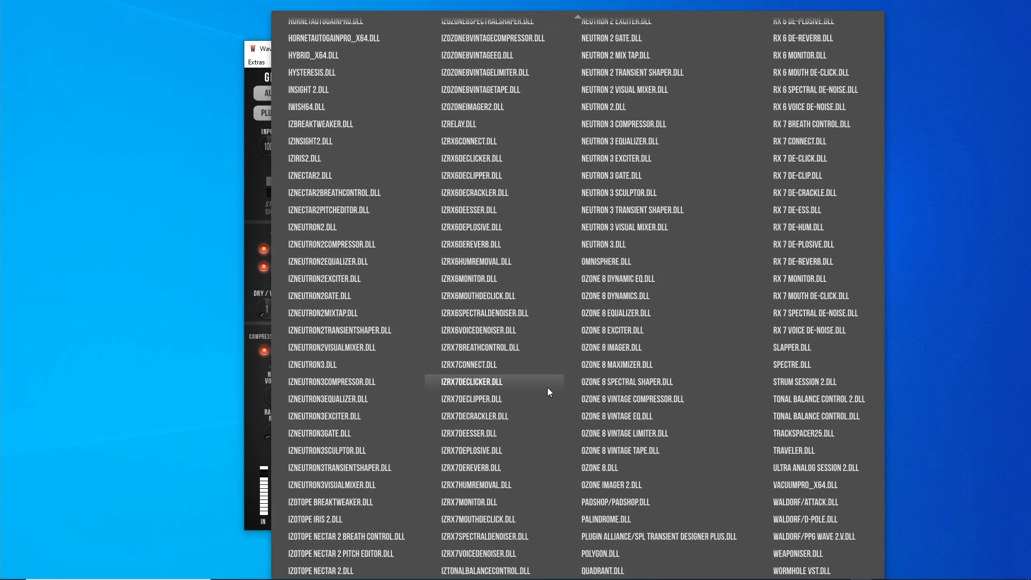
pyautogui.click(618, 468)
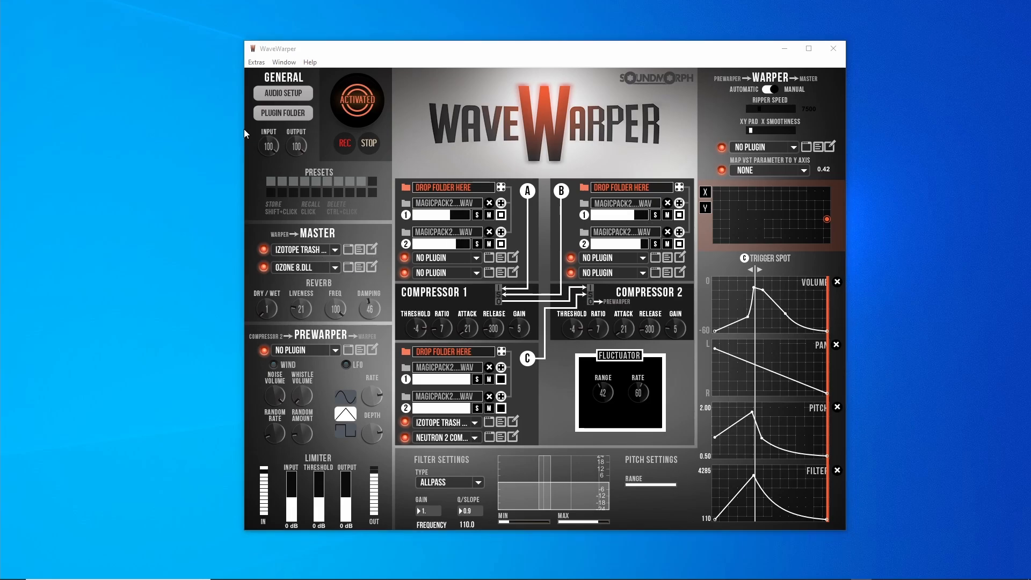
# Step: In Ozone 8, switch off the Equalizer and Dynamics modules and set the Maximizer's ceiling to -1.1 dB and threshold to -2.4 dB
pyautogui.click(141, 89)
pyautogui.click(61, 89)
pyautogui.click(232, 93)
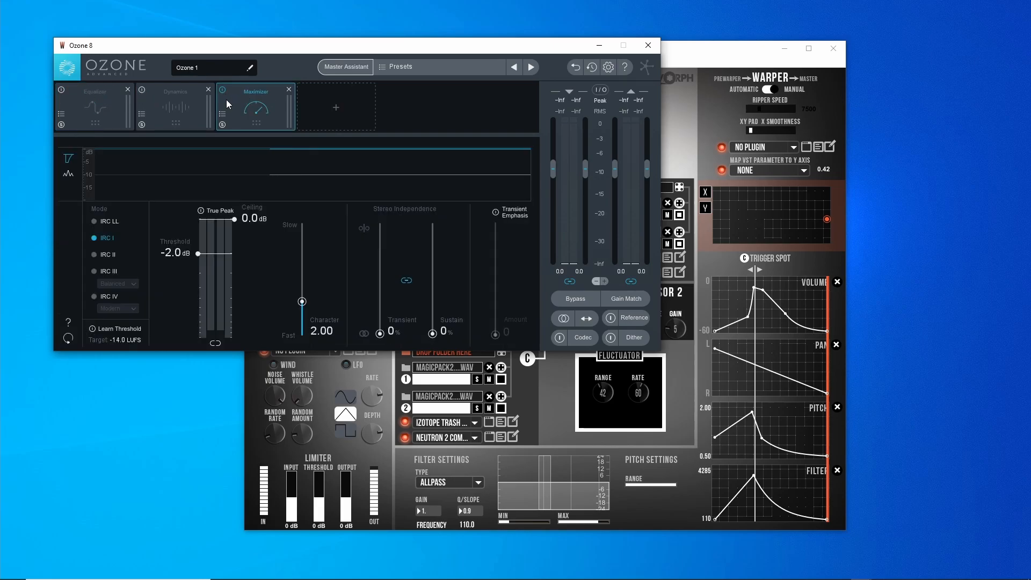
pyautogui.moveTo(234, 220); pyautogui.dragTo(232, 241)
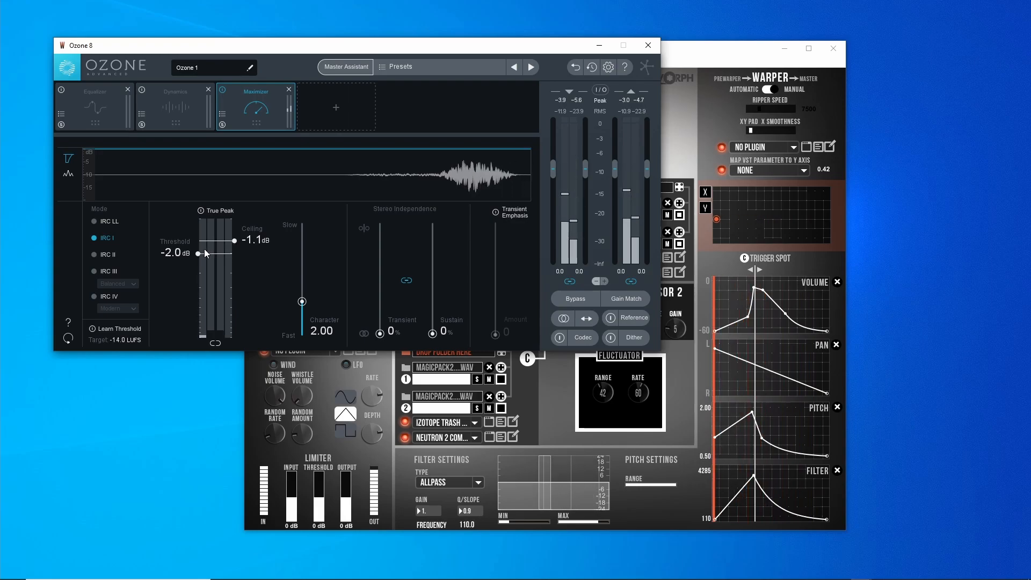
pyautogui.moveTo(198, 254); pyautogui.dragTo(198, 258)
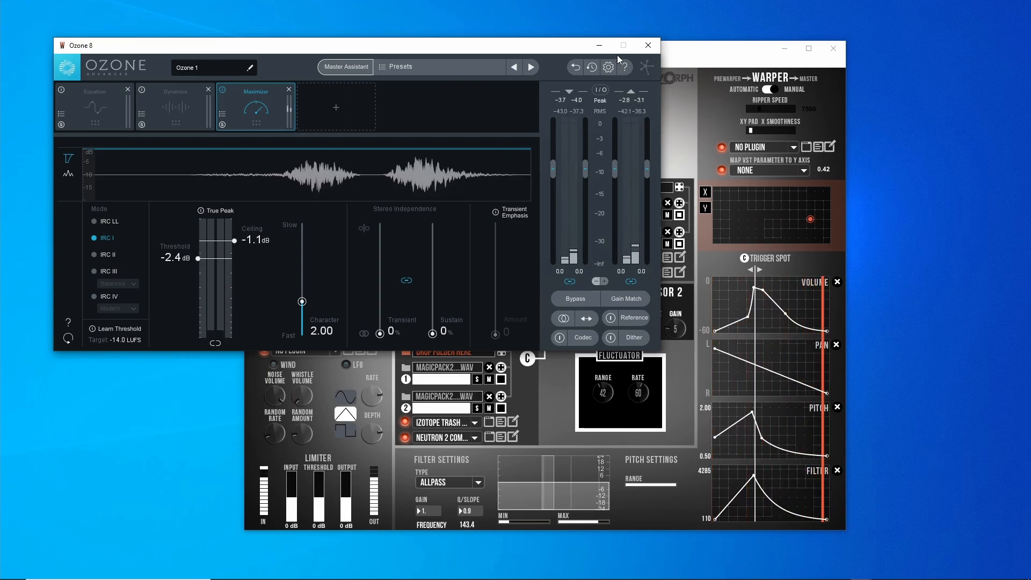
pyautogui.click(648, 45)
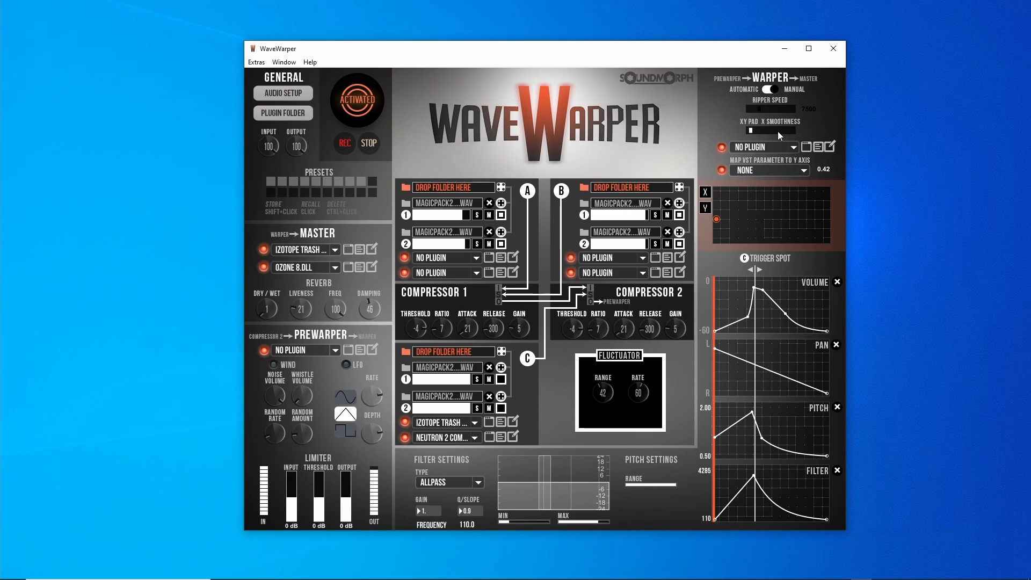
# Step: Load Amalgame as the Warper section's plugin and map its Dry/Wet parameter to the XY pad's Y axis
pyautogui.click(794, 146)
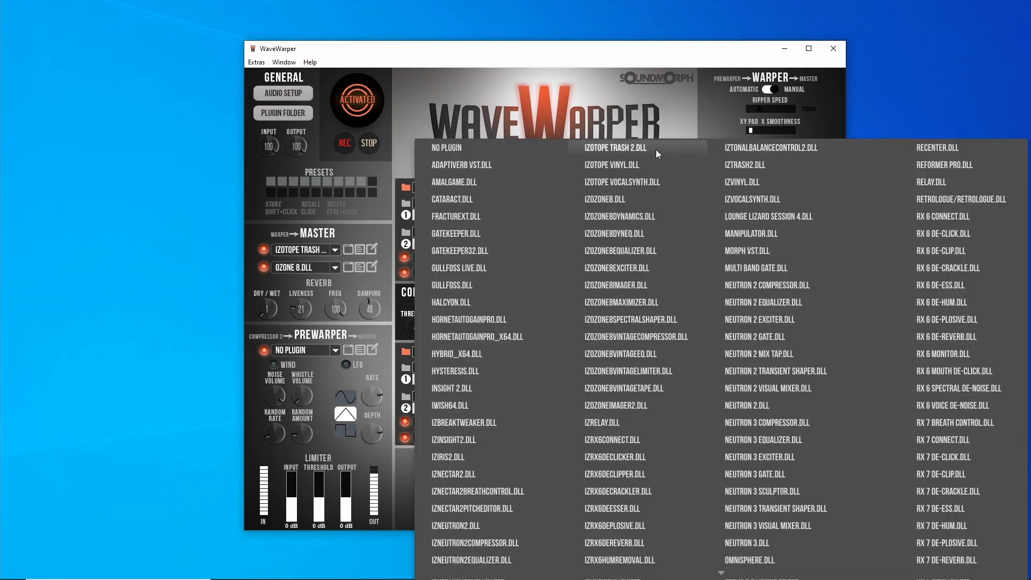
pyautogui.click(522, 124)
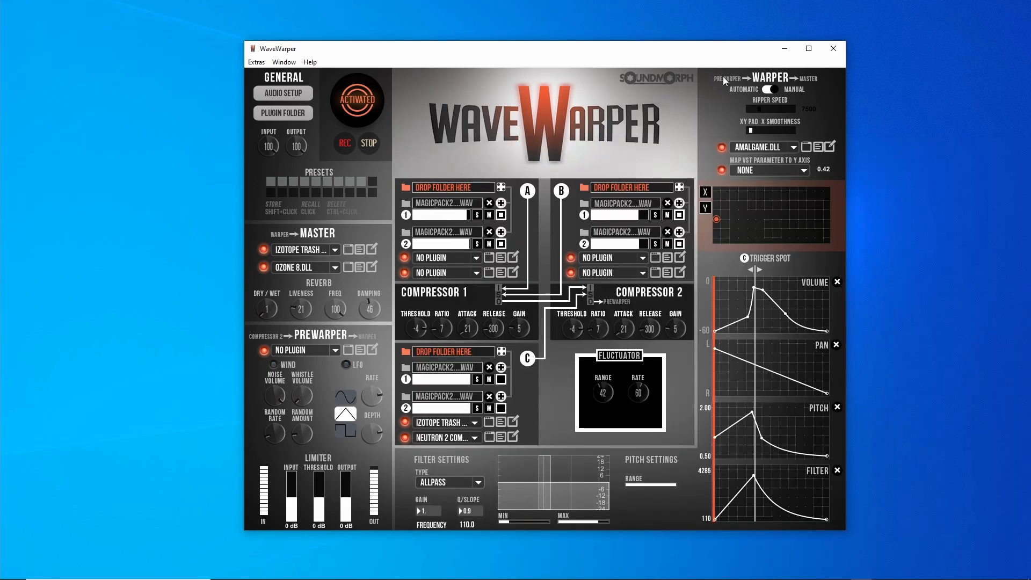
pyautogui.moveTo(510, 45)
pyautogui.mouseDown()
pyautogui.moveTo(433, 41)
pyautogui.moveTo(494, 41)
pyautogui.mouseUp()
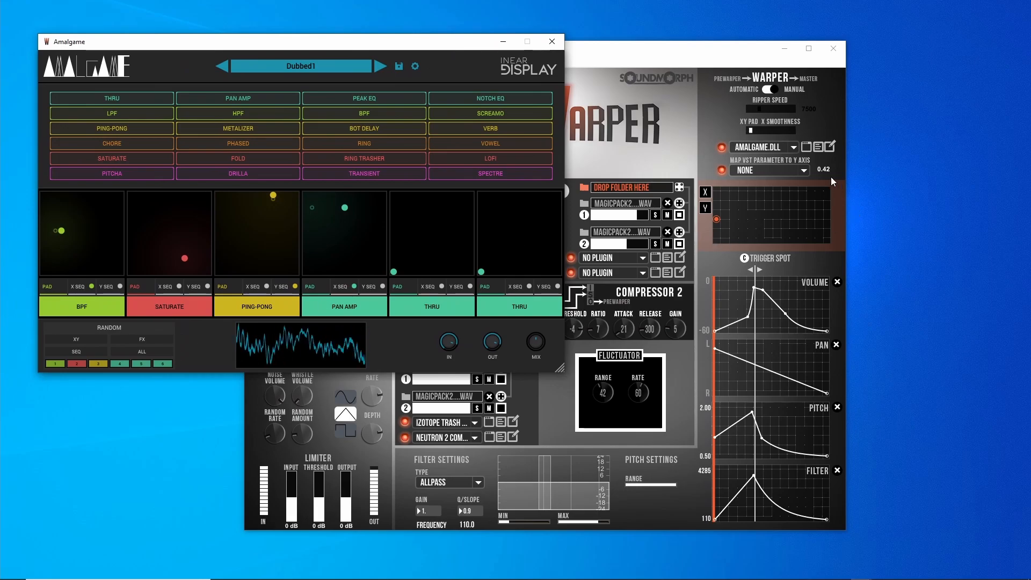
pyautogui.moveTo(716, 219); pyautogui.dragTo(717, 225)
pyautogui.click(777, 175)
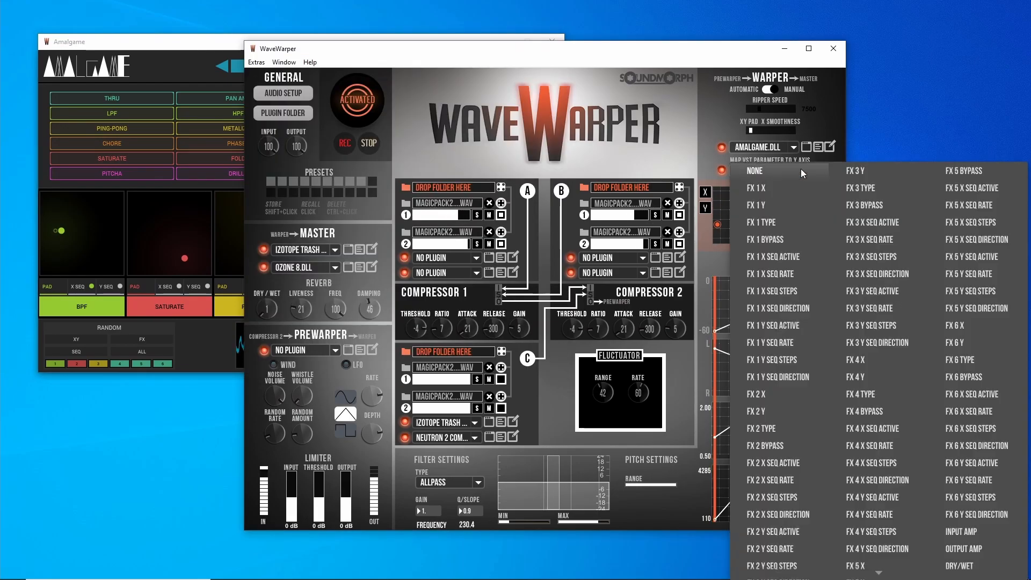
pyautogui.click(966, 536)
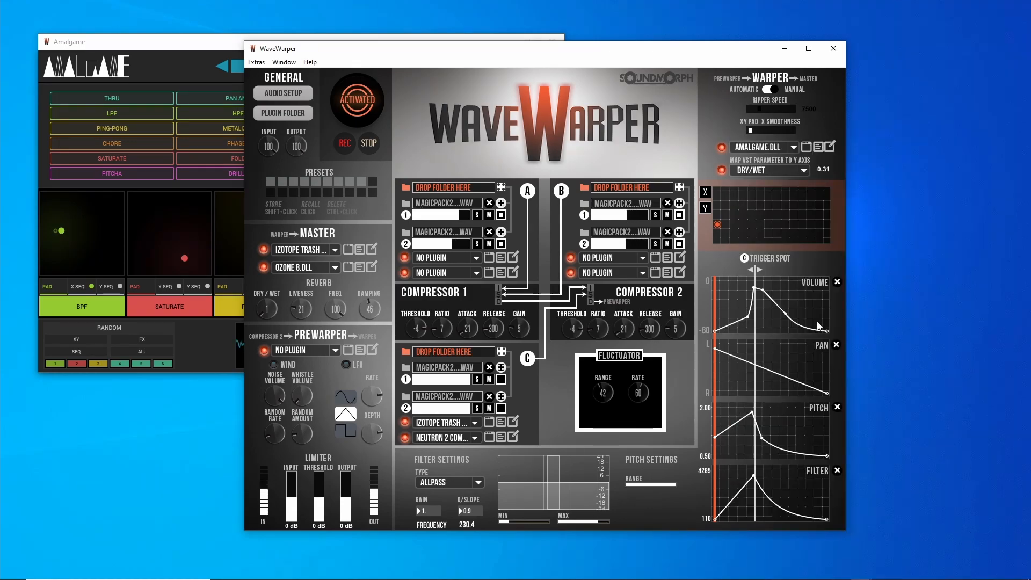
# Step: Arrange the WaveWarper and Amalgame windows and move around the XY pad to audition the Dry/Wet mapping
pyautogui.moveTo(720, 227); pyautogui.dragTo(717, 240)
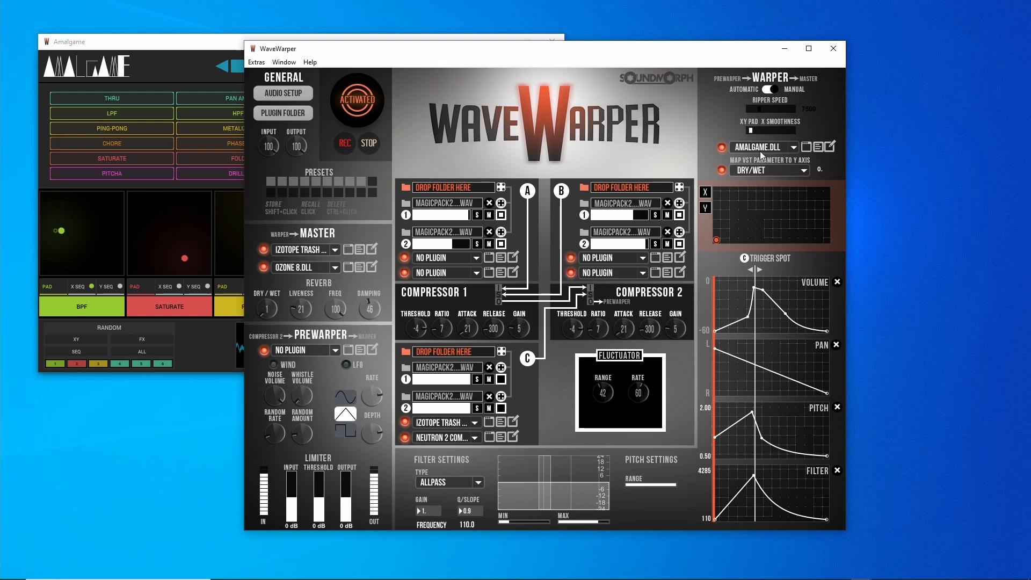
pyautogui.moveTo(724, 55); pyautogui.dragTo(769, 36)
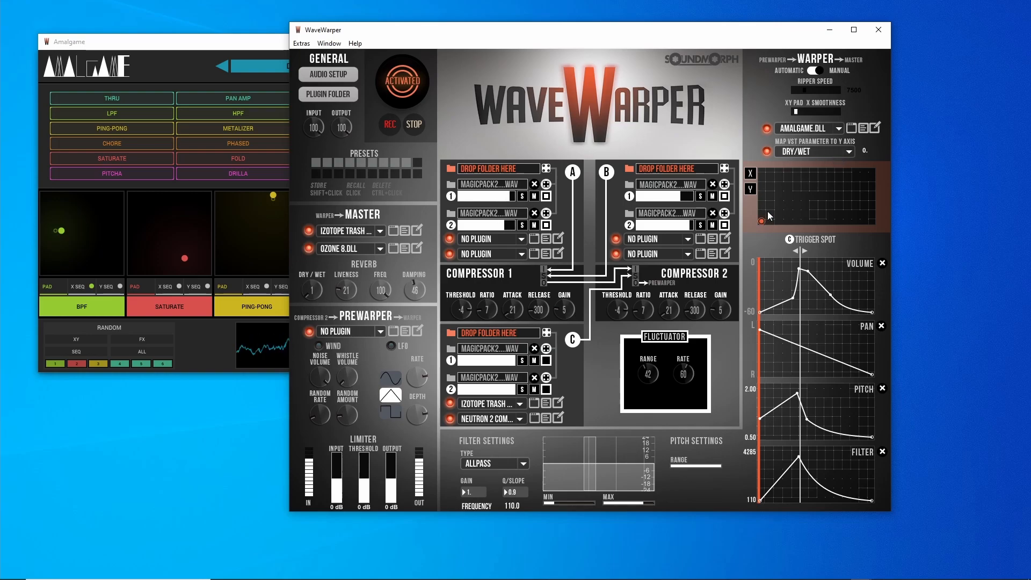
pyautogui.click(281, 42)
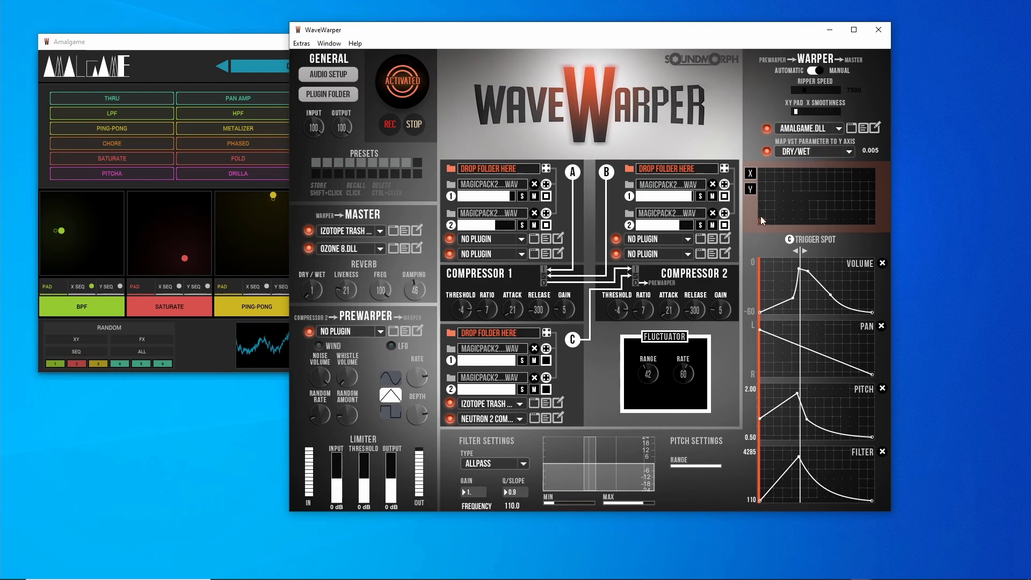
pyautogui.click(282, 54)
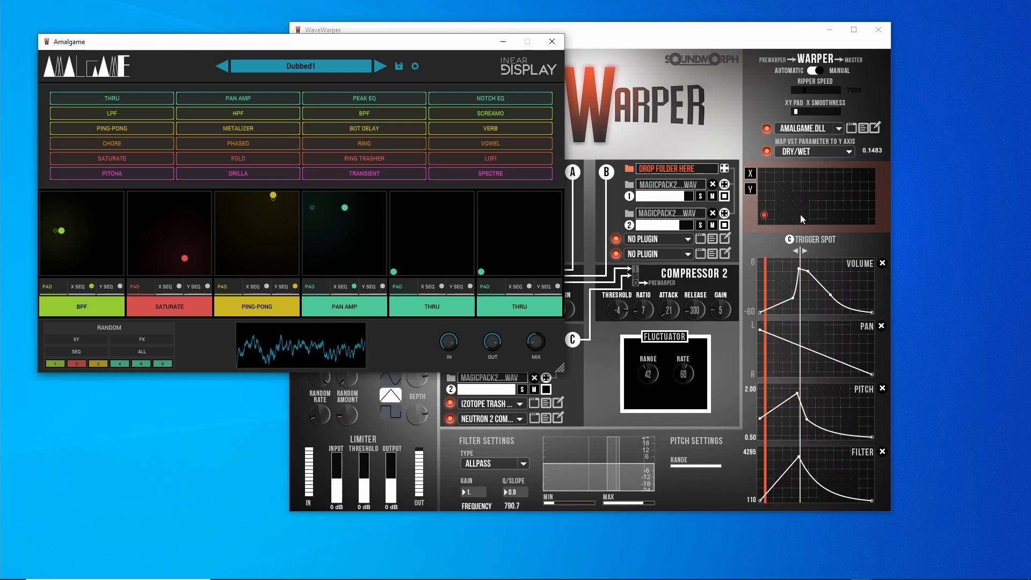
pyautogui.click(771, 220)
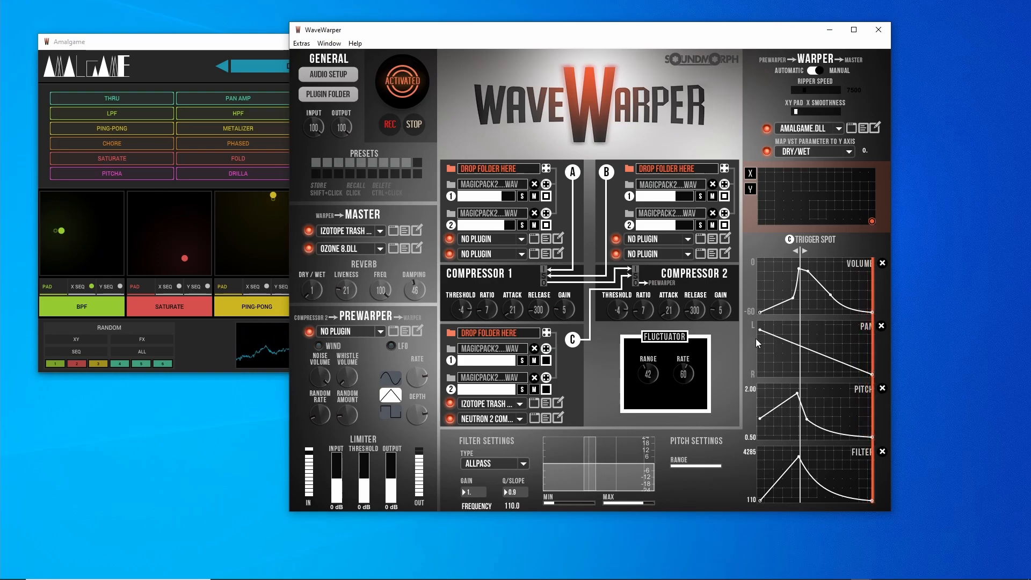
# Step: Lower the Pan curve's starting point, and repeatedly randomize all of Amalgame's effects while auditioning the variations with the XY pad
pyautogui.moveTo(760, 329); pyautogui.dragTo(733, 348)
pyautogui.click(207, 78)
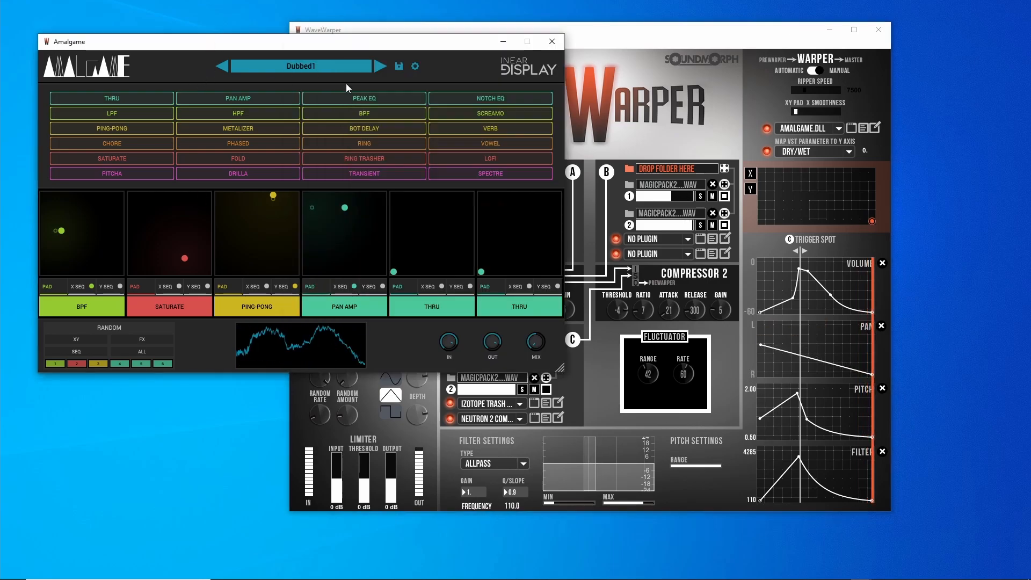
pyautogui.click(141, 352)
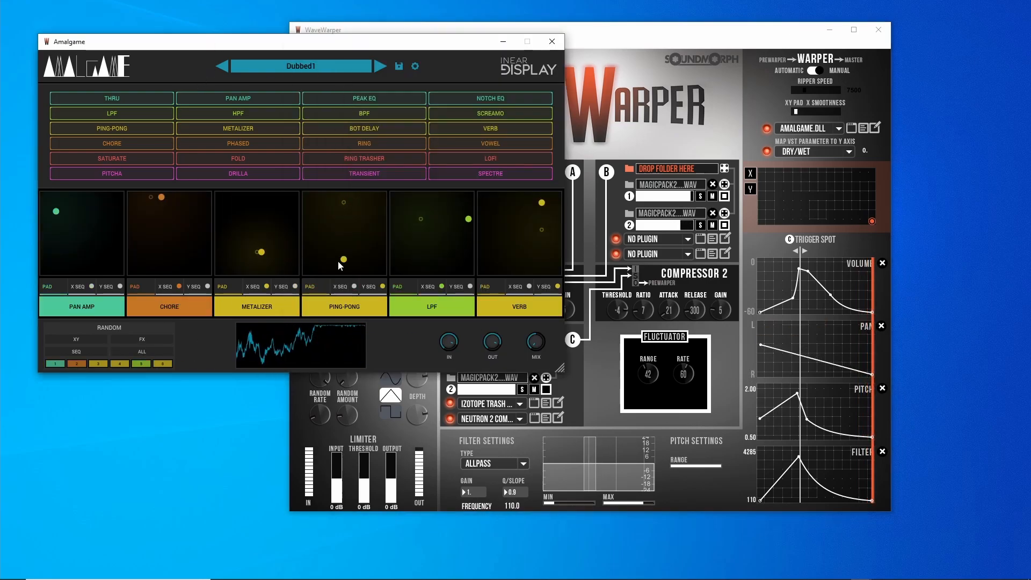
pyautogui.click(868, 214)
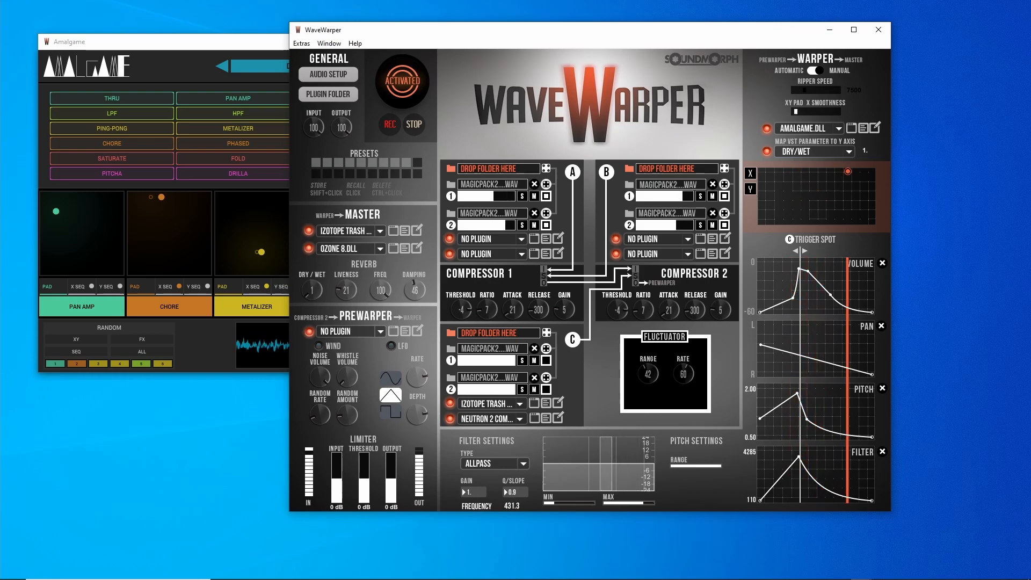
pyautogui.click(136, 353)
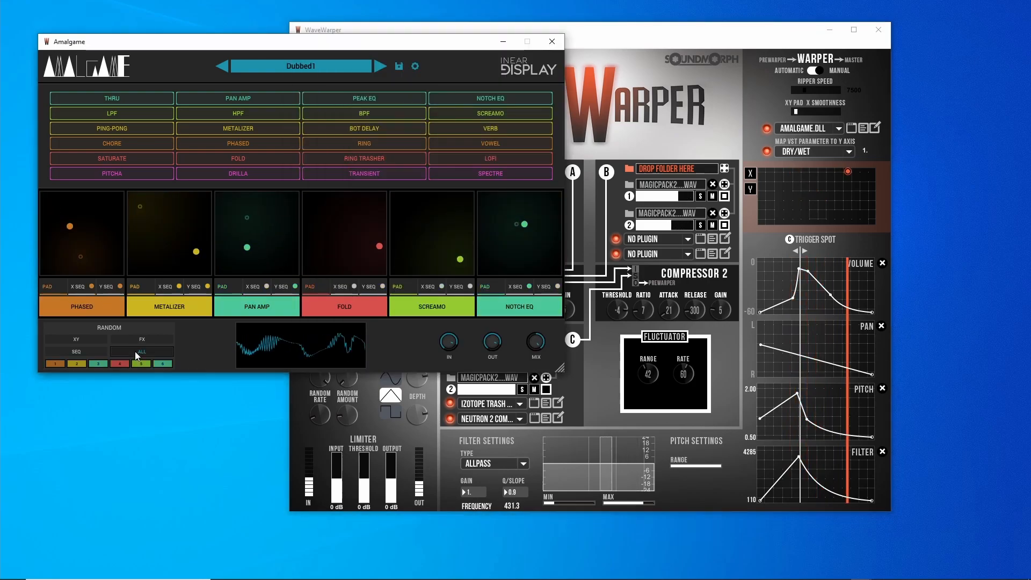
pyautogui.click(136, 353)
pyautogui.moveTo(846, 172); pyautogui.dragTo(785, 199)
pyautogui.click(169, 350)
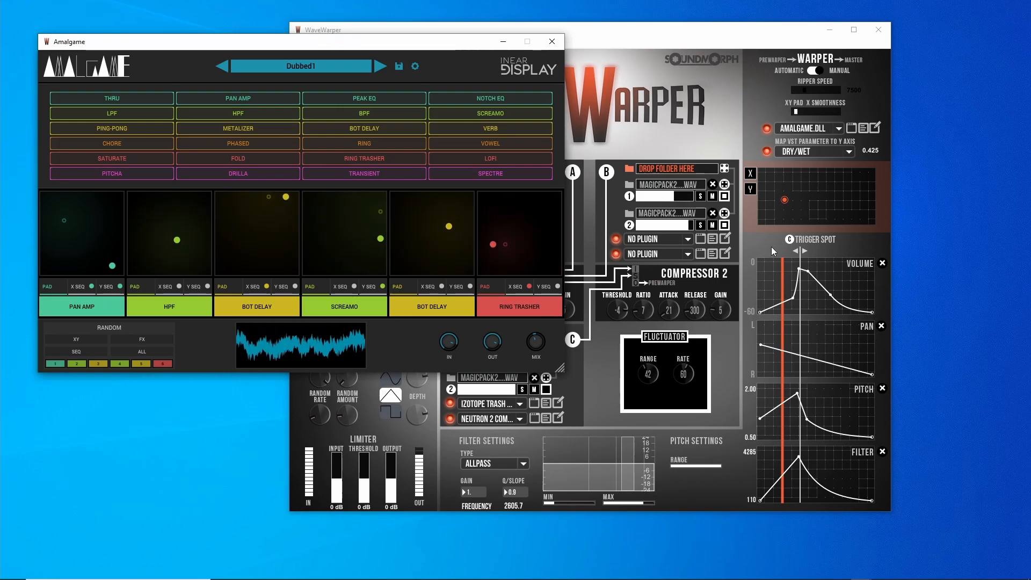
pyautogui.click(157, 352)
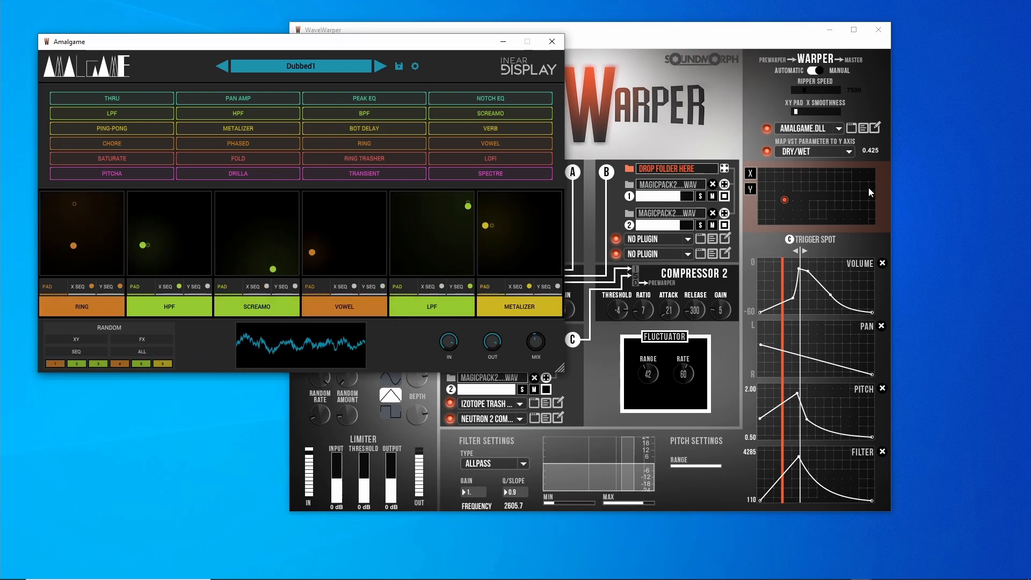
pyautogui.moveTo(782, 201); pyautogui.dragTo(871, 221)
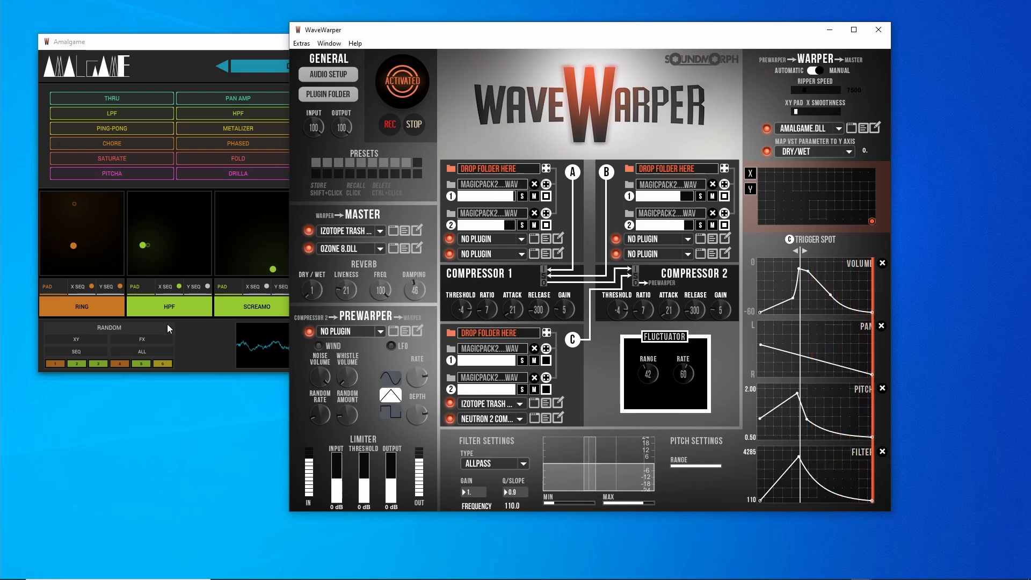
pyautogui.click(153, 353)
pyautogui.moveTo(872, 222); pyautogui.dragTo(897, 227)
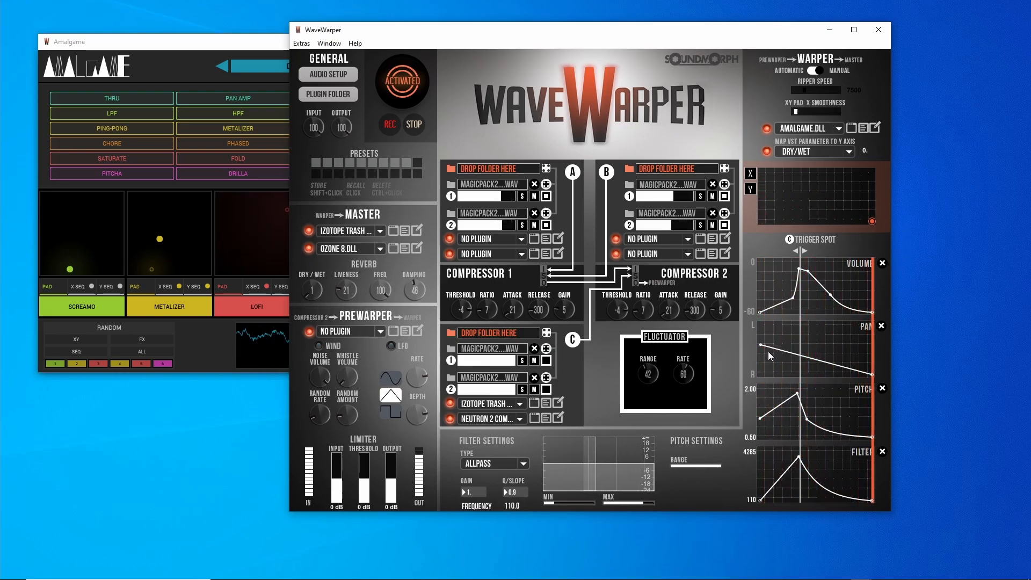
# Step: Flatten the Pan curve by lowering its starting point slightly and raising its end point
pyautogui.moveTo(759, 345); pyautogui.dragTo(752, 350)
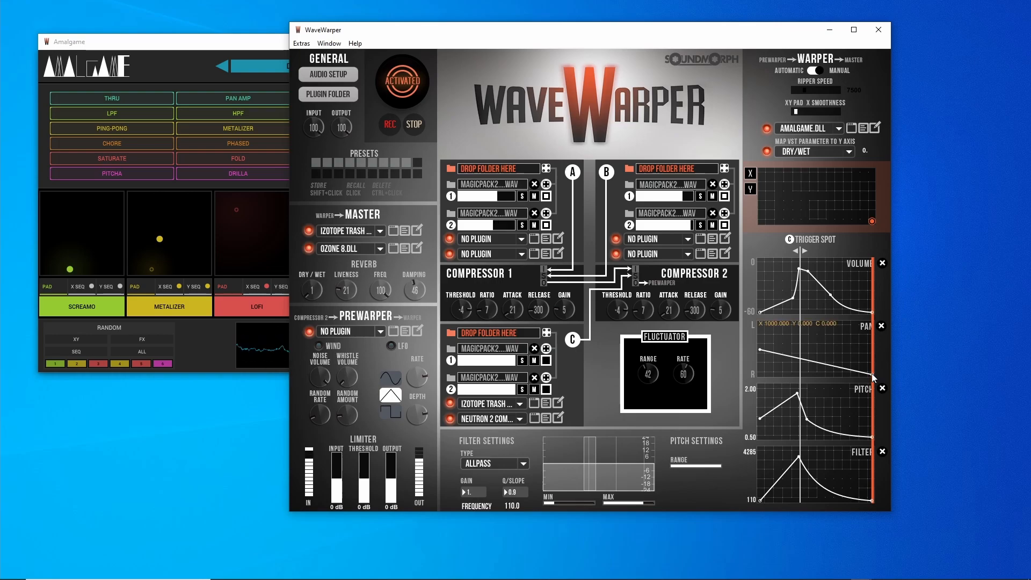
pyautogui.moveTo(871, 372); pyautogui.dragTo(872, 365)
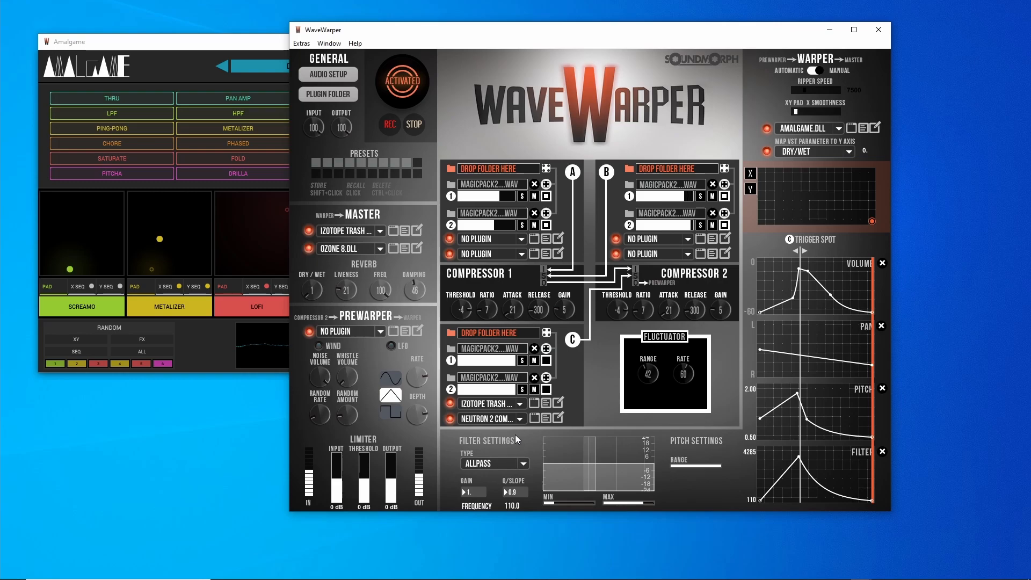
pyautogui.moveTo(416, 38); pyautogui.dragTo(403, 38)
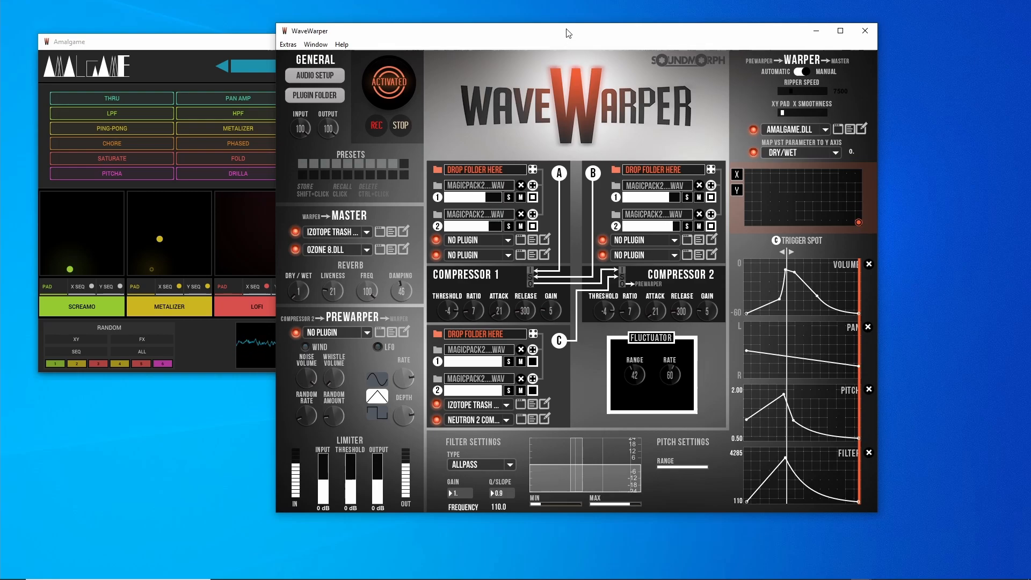
pyautogui.moveTo(568, 33); pyautogui.dragTo(576, 33)
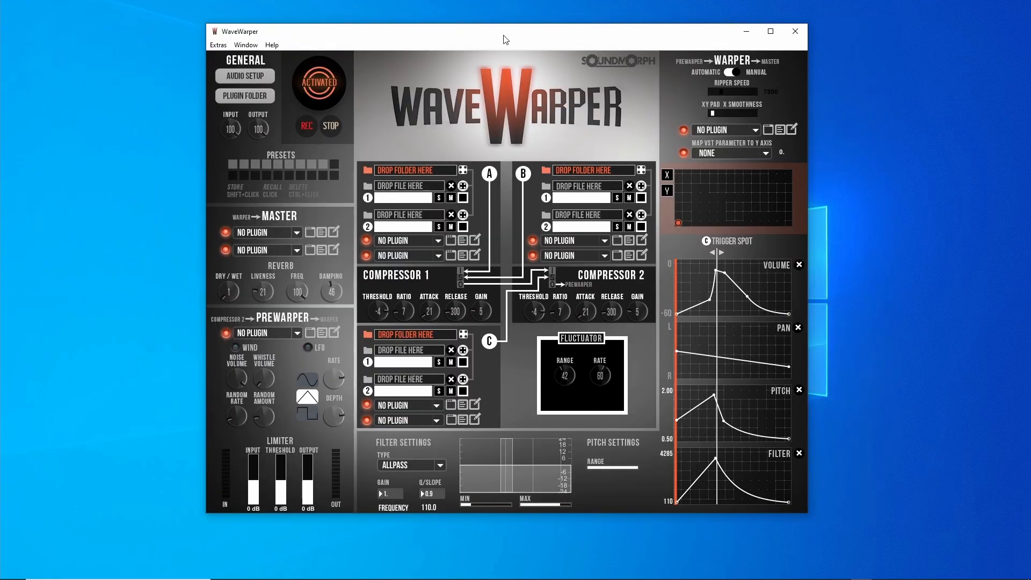
# Step: In the cleared WaveWarper session, load MagicPack2 WAV samples into both slots of source A and of source B
pyautogui.moveTo(499, 41); pyautogui.dragTo(530, 48)
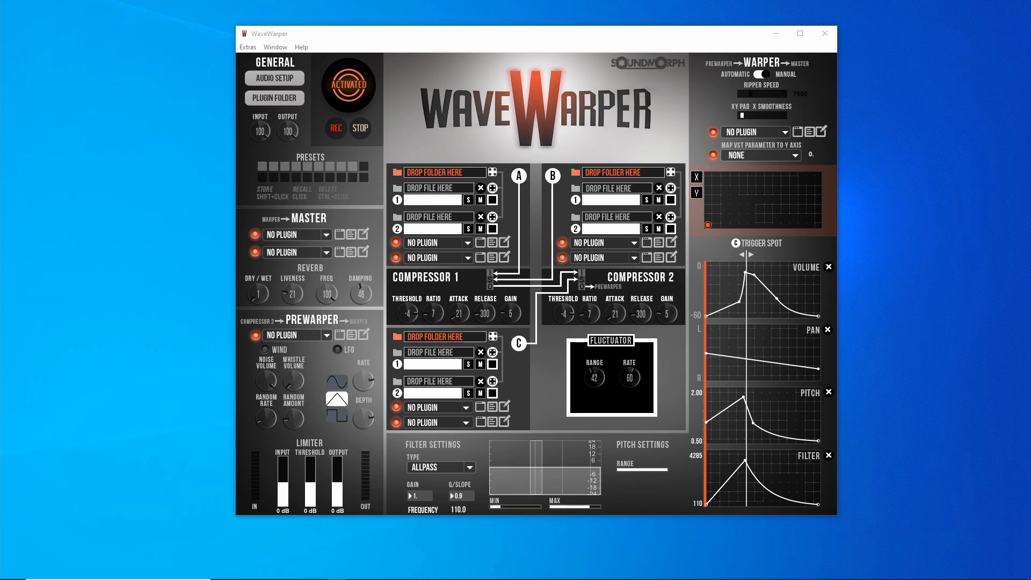
pyautogui.moveTo(618, 188); pyautogui.dragTo(451, 173)
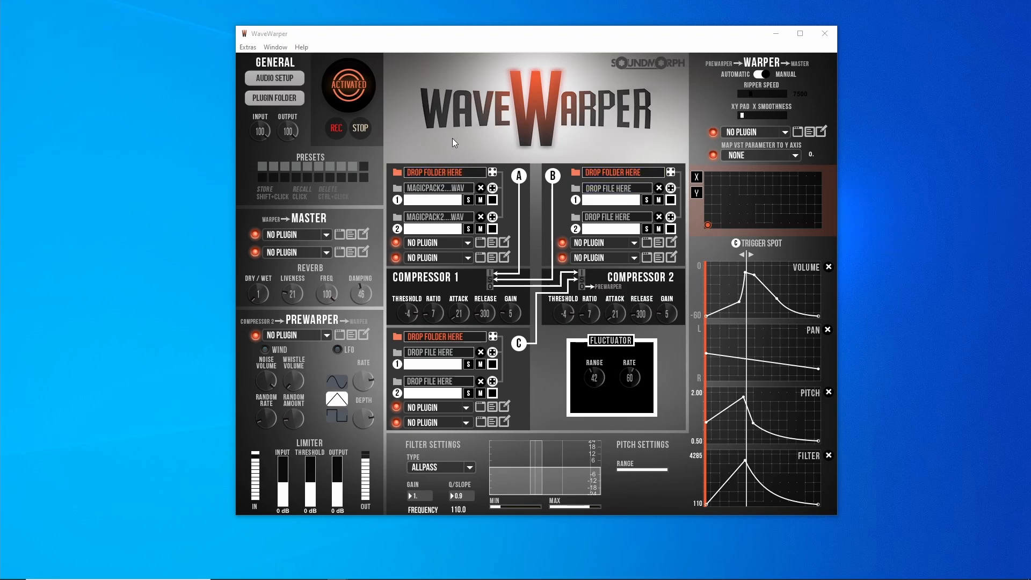
pyautogui.moveTo(1030, 180); pyautogui.dragTo(632, 171)
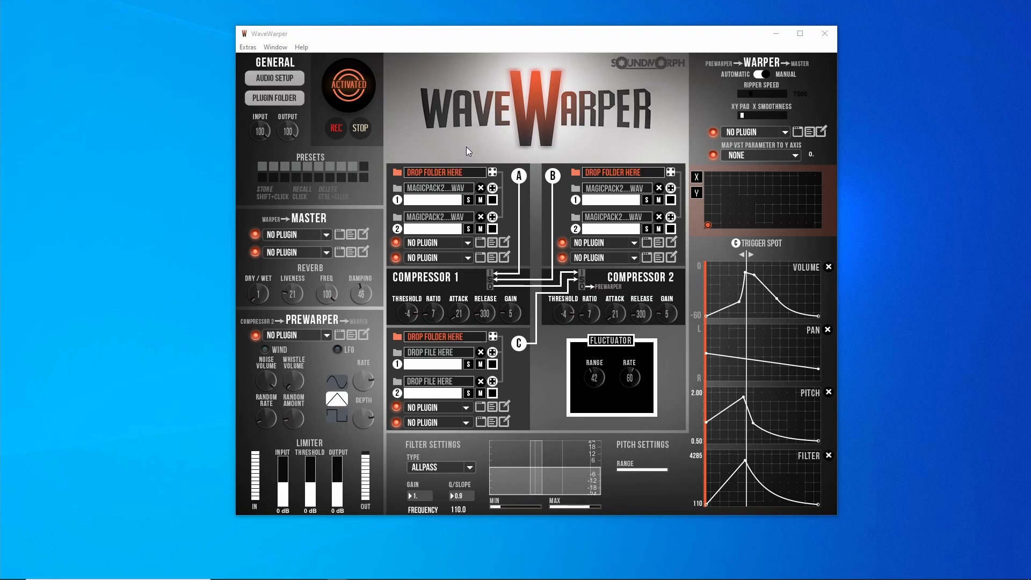
# Step: Place the XY pad point at a Y value of 0.17, and switch the Warper to Automatic with a Ripper Speed of 2369
pyautogui.moveTo(703, 228)
pyautogui.mouseDown()
pyautogui.moveTo(744, 212)
pyautogui.moveTo(799, 217)
pyautogui.moveTo(811, 196)
pyautogui.moveTo(708, 199)
pyautogui.moveTo(814, 217)
pyautogui.moveTo(708, 217)
pyautogui.mouseUp()
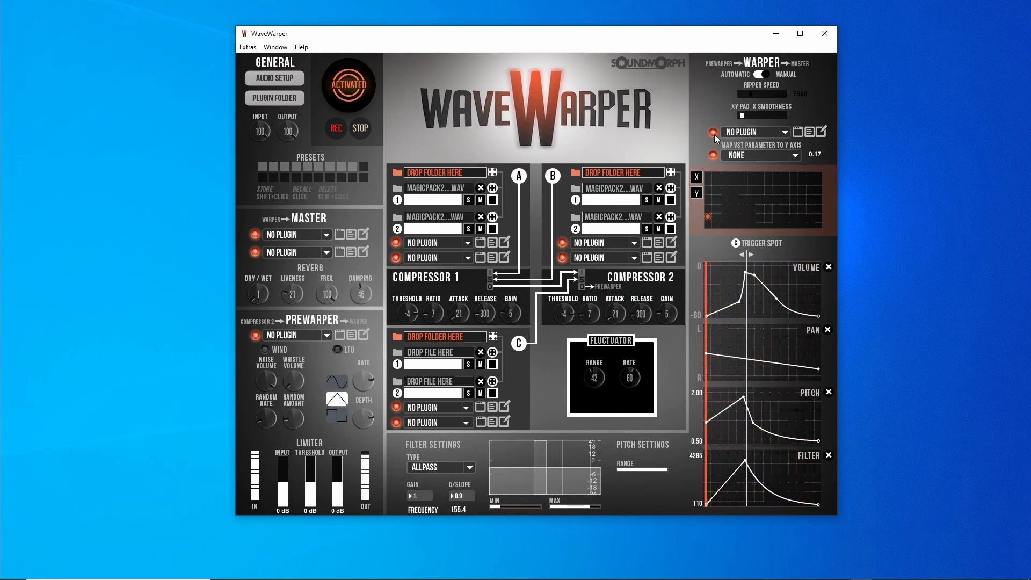
pyautogui.click(761, 77)
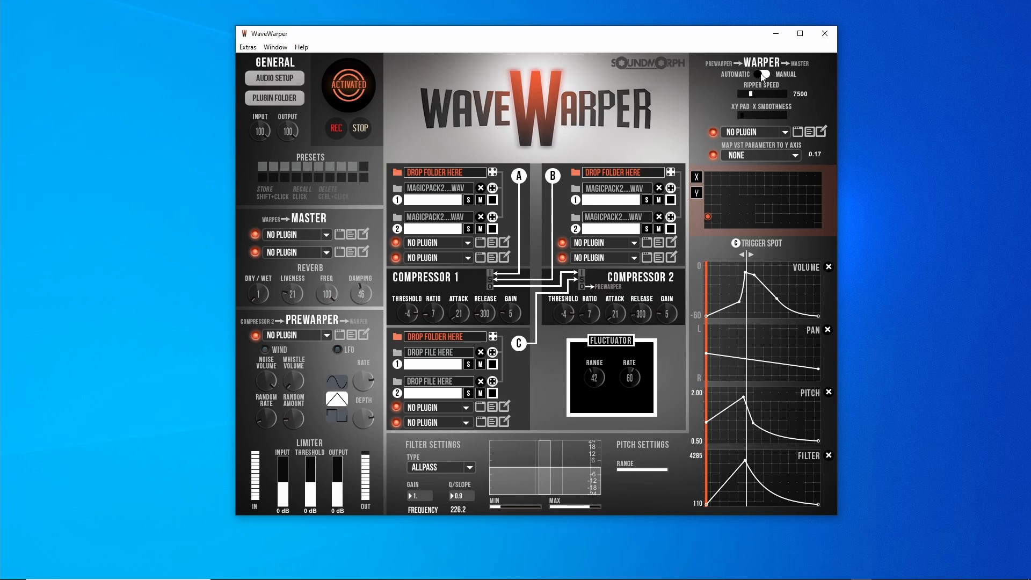
pyautogui.click(767, 94)
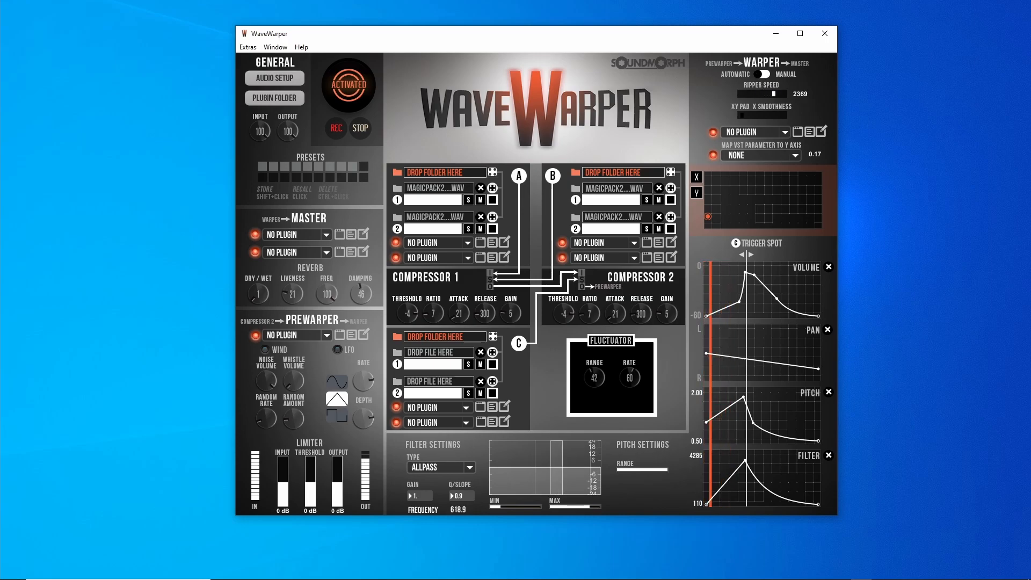
# Step: Switch the Warper to Manual and reshape the Pitch curve with a lower starting point and a steep drop at the trigger spot
pyautogui.click(762, 75)
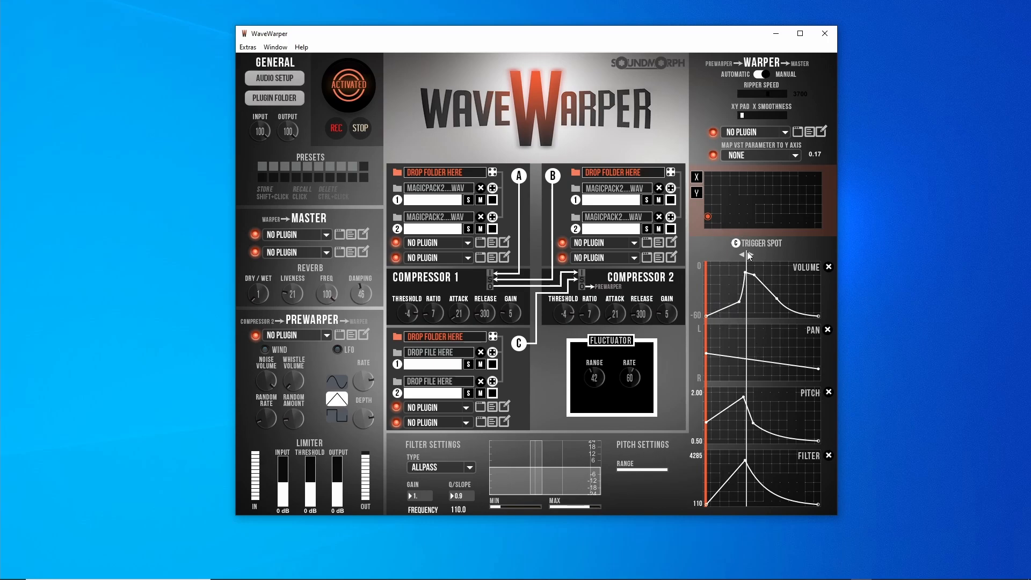
pyautogui.moveTo(736, 409); pyautogui.dragTo(744, 424)
pyautogui.moveTo(706, 422); pyautogui.dragTo(717, 426)
pyautogui.moveTo(753, 424)
pyautogui.mouseDown()
pyautogui.moveTo(748, 415)
pyautogui.moveTo(749, 436)
pyautogui.mouseUp()
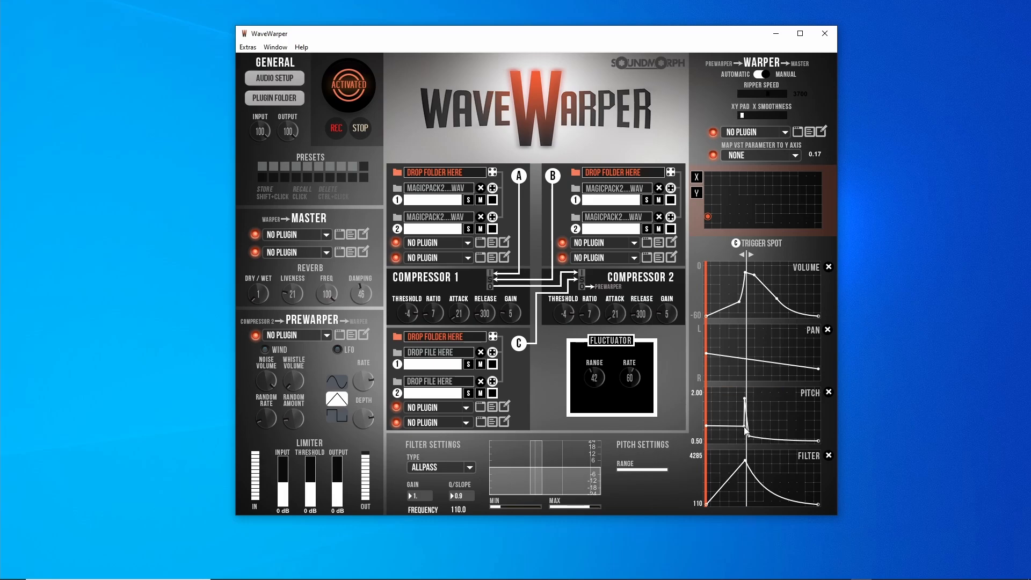
pyautogui.moveTo(748, 436); pyautogui.dragTo(773, 436)
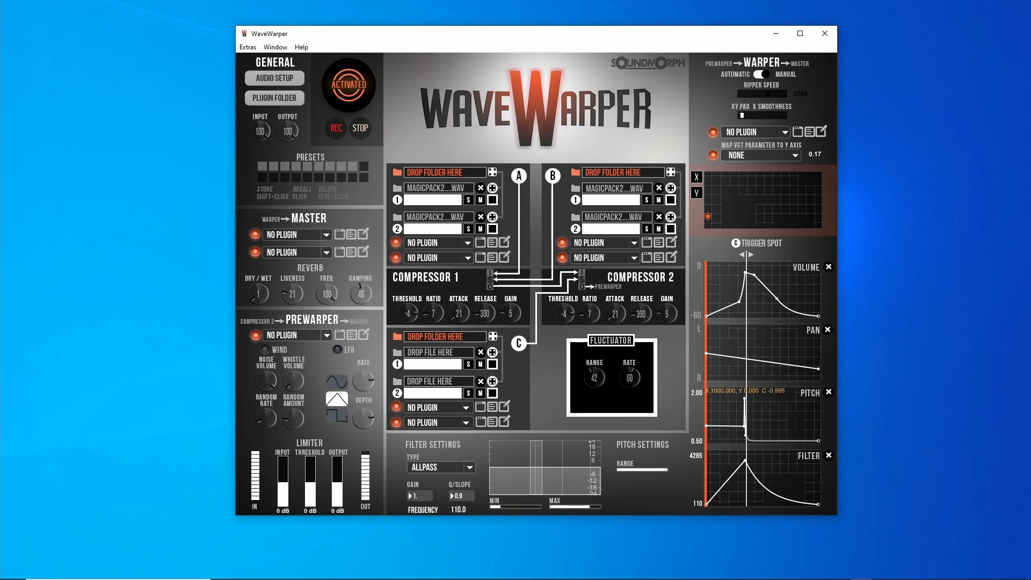
pyautogui.moveTo(773, 436); pyautogui.dragTo(774, 441)
# Step: Audition the sound with automatic warping, and in Manual raise the part of the Pitch curve before the trigger spot
pyautogui.click(760, 74)
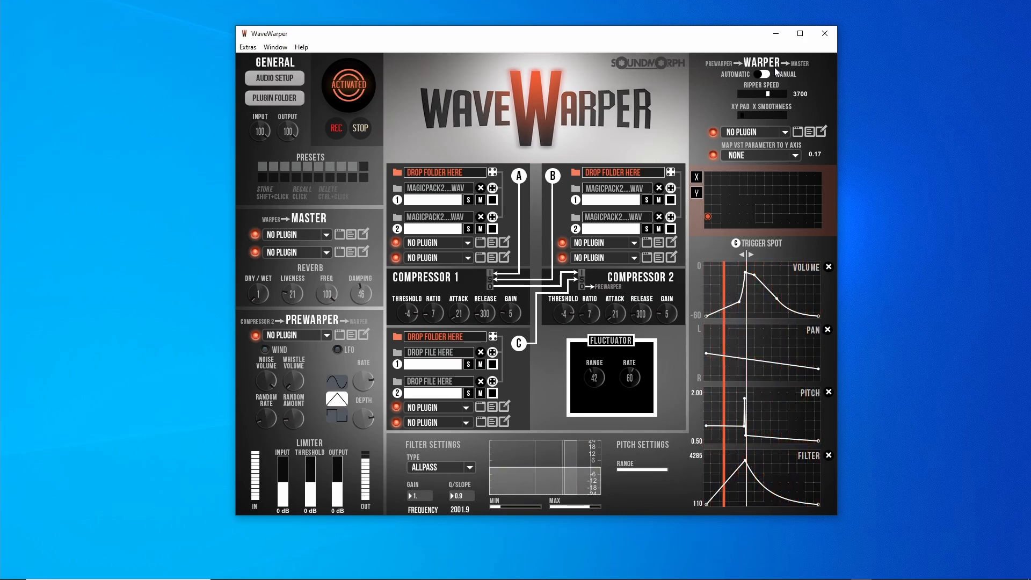
pyautogui.click(760, 75)
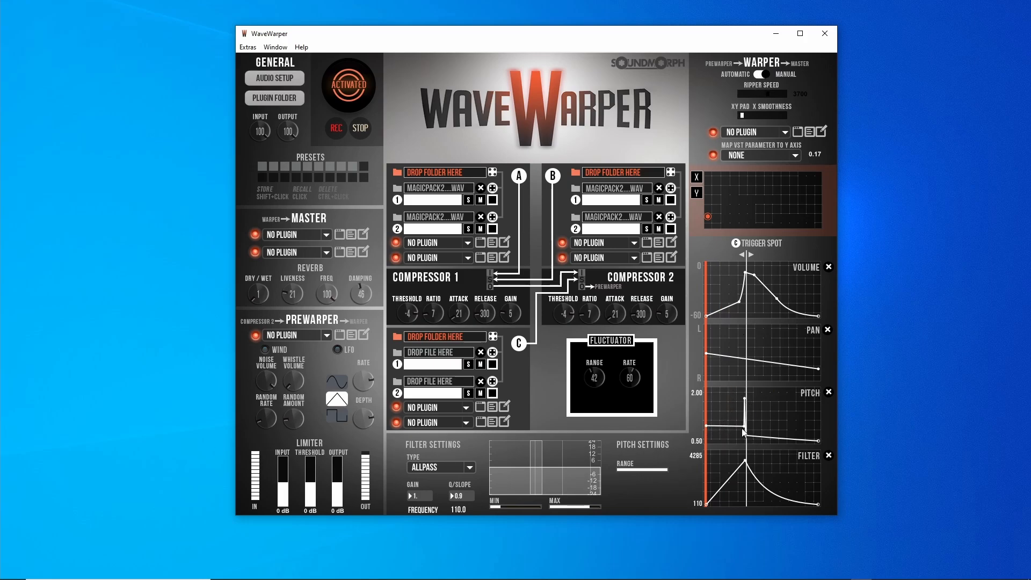
pyautogui.moveTo(707, 425); pyautogui.dragTo(705, 415)
pyautogui.moveTo(744, 415); pyautogui.dragTo(743, 416)
# Step: Set the Warper to Automatic with a Ripper Speed of 2248, and toggle the audio processing off and on
pyautogui.press('space')
pyautogui.press('space')
pyautogui.click(763, 74)
pyautogui.moveTo(767, 94); pyautogui.dragTo(774, 94)
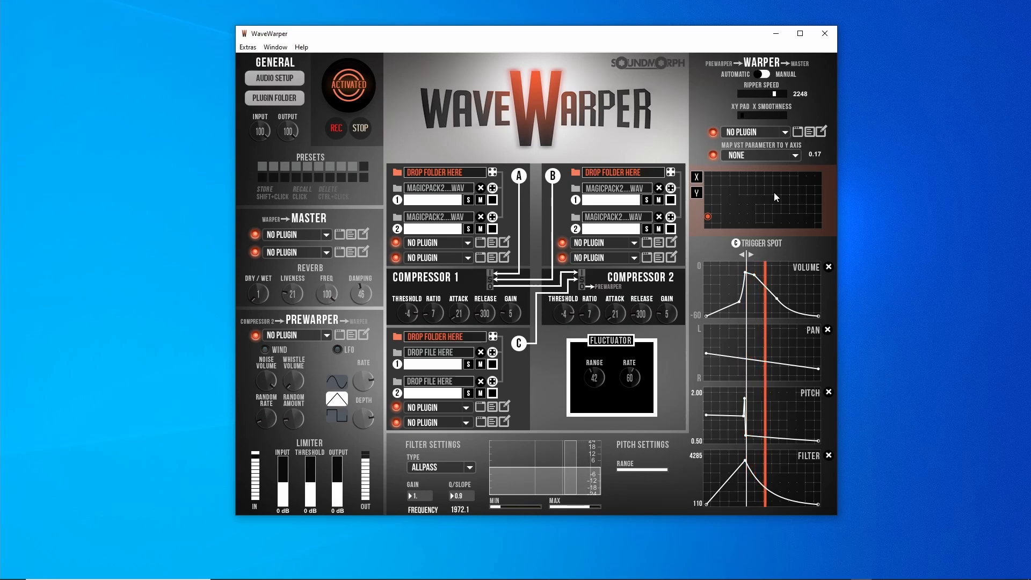
pyautogui.press('space')
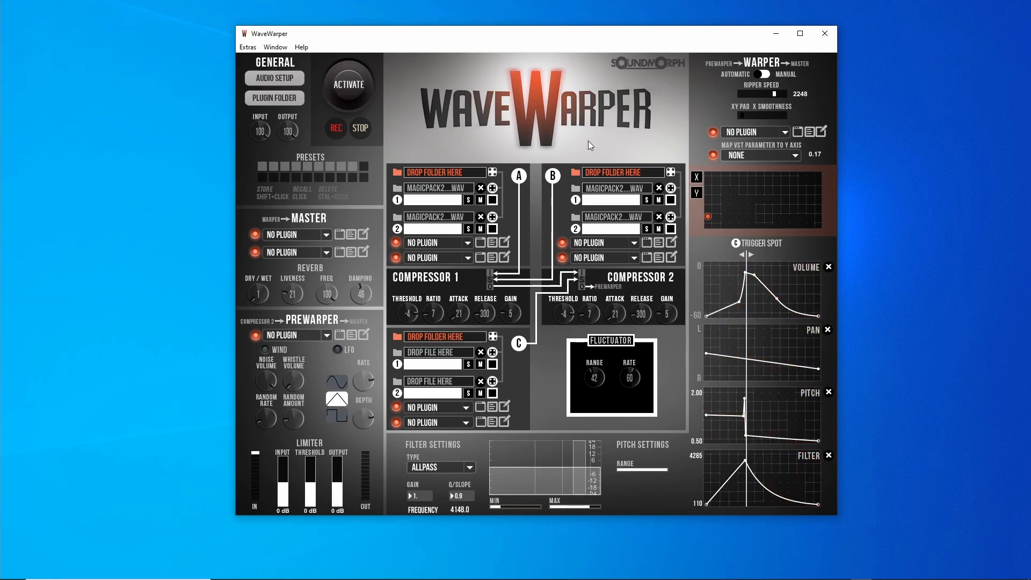
pyautogui.press('space')
# Step: Load MagicPack2 WAV samples into both slots of source C, audition them with automatic warping, and leave the Warper in Manual
pyautogui.click(764, 70)
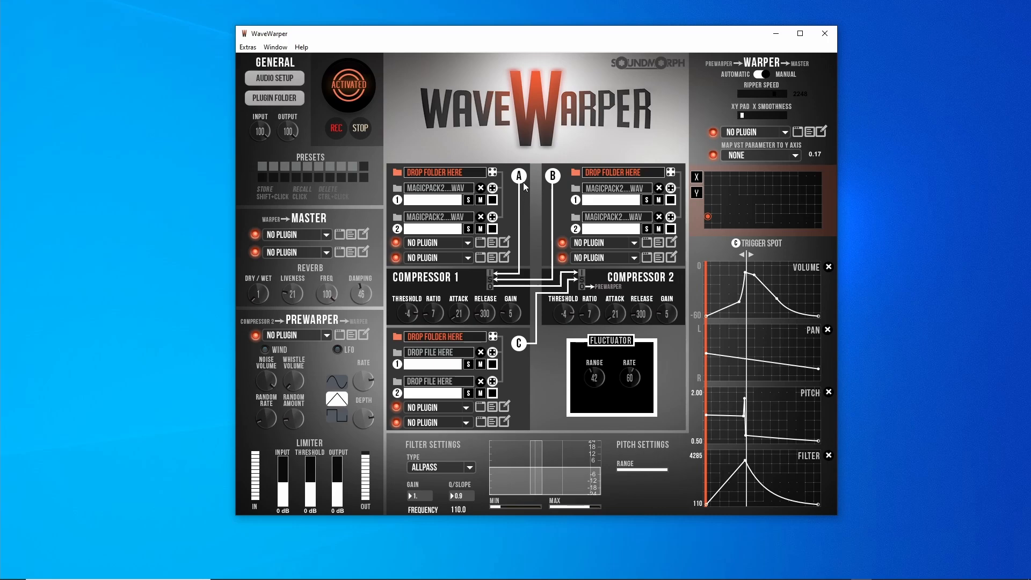
pyautogui.click(761, 75)
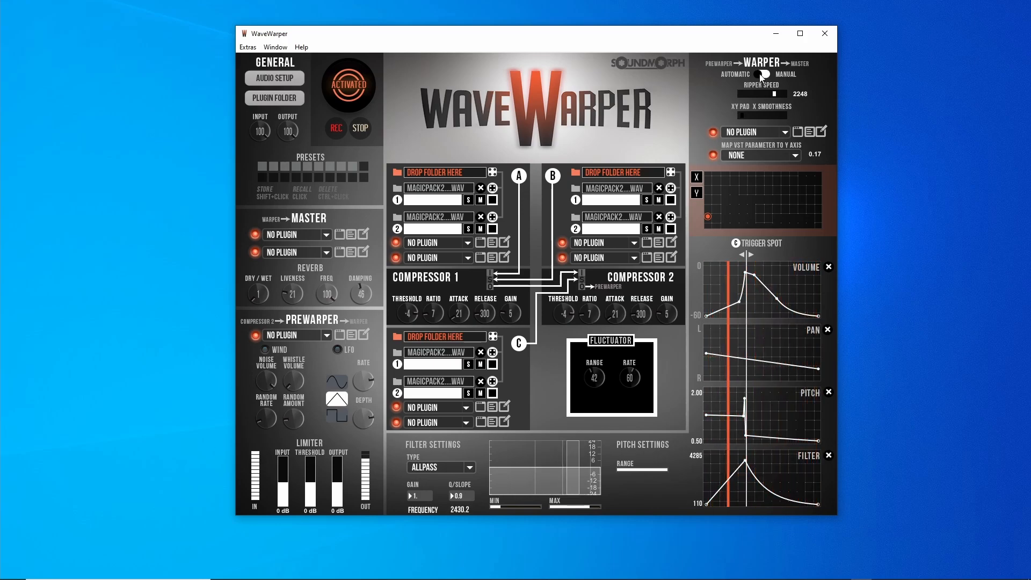
pyautogui.click(760, 75)
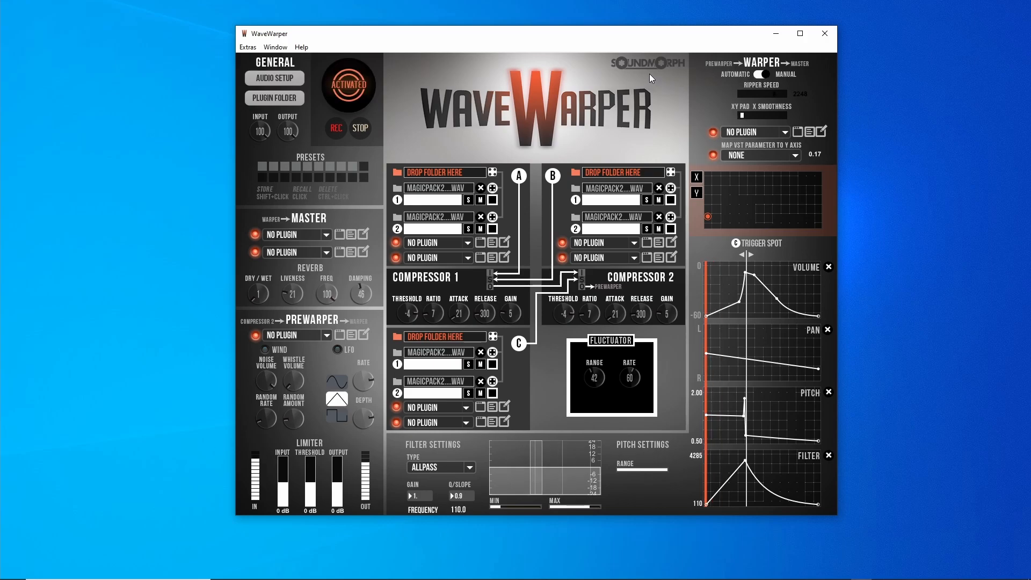
# Step: Load Manipulator.dll as the Warper plugin and map its Formant parameter to the XY pad's Y axis
pyautogui.click(784, 131)
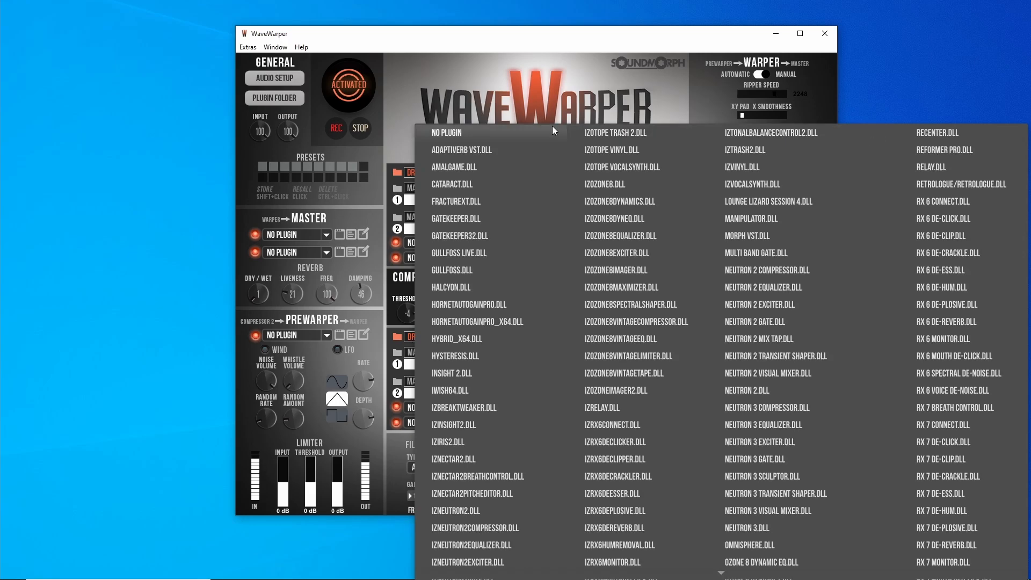
pyautogui.scroll(-3, 665, 236)
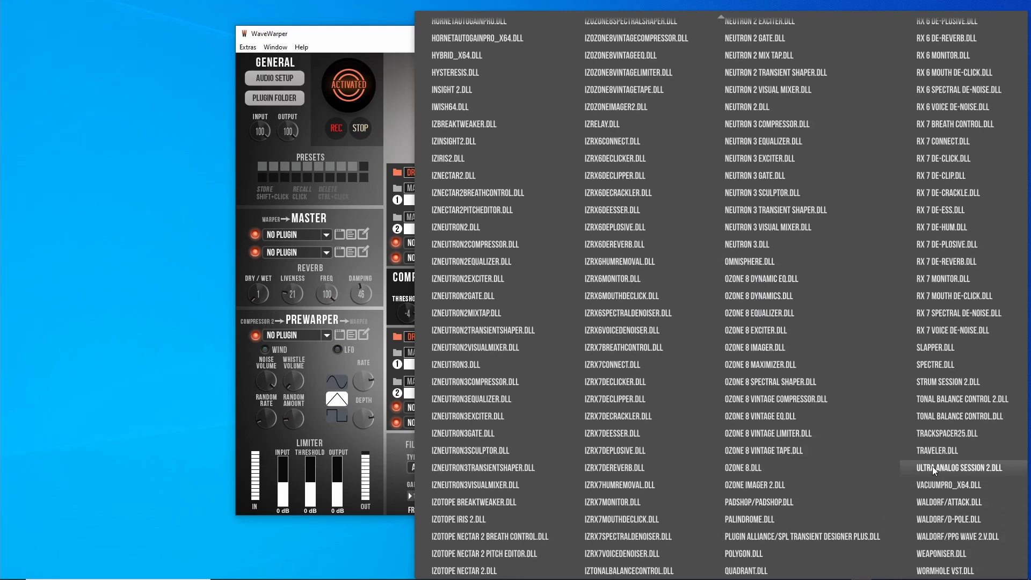
pyautogui.scroll(3, 807, 446)
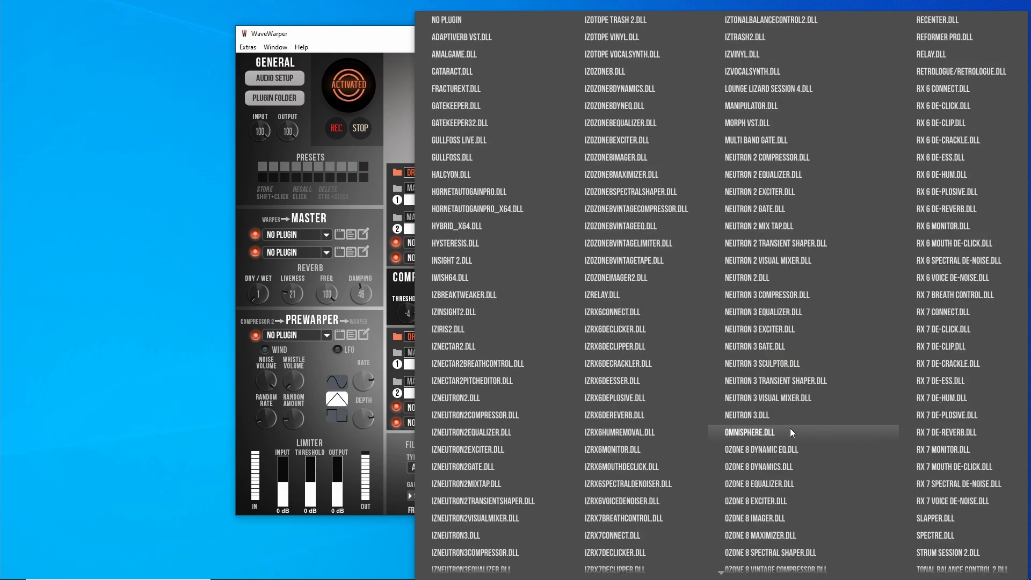
pyautogui.click(746, 107)
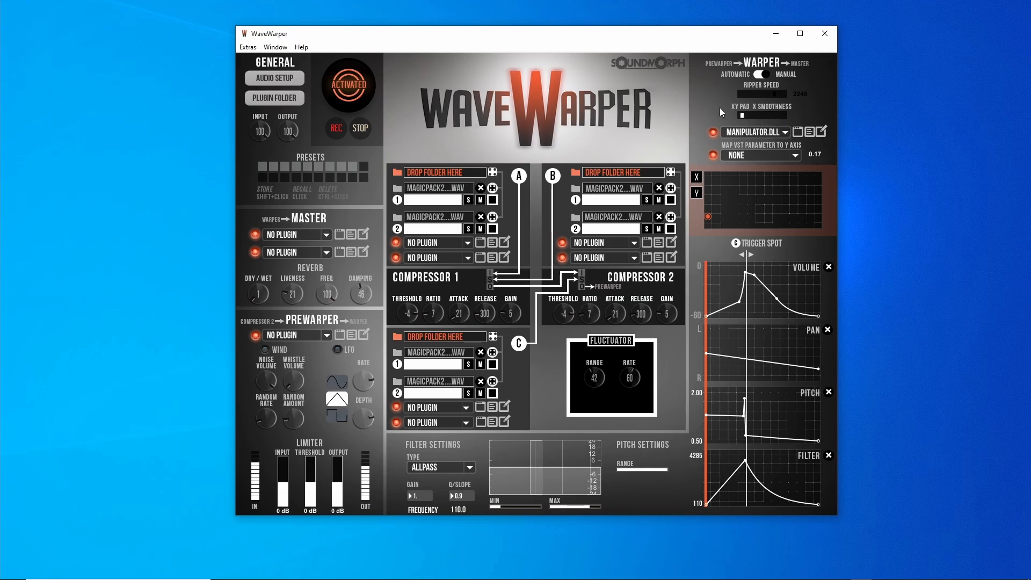
pyautogui.click(795, 154)
pyautogui.click(537, 172)
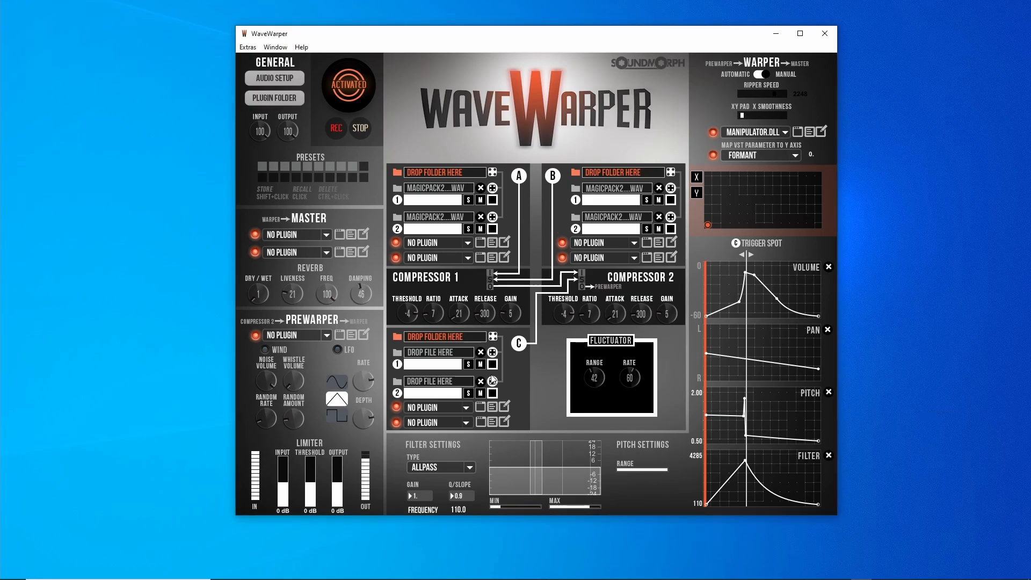
# Step: Load MagicPack2 WAV samples into both emptied slots of source C, and solo slot 1 and slot 2 for auditioning
pyautogui.moveTo(455, 336); pyautogui.dragTo(455, 336)
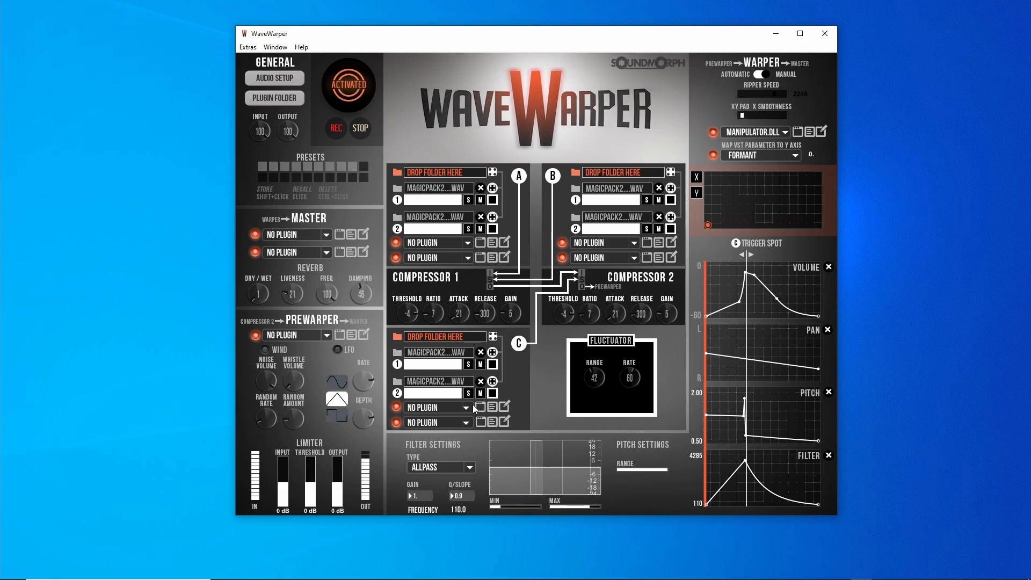
pyautogui.click(471, 366)
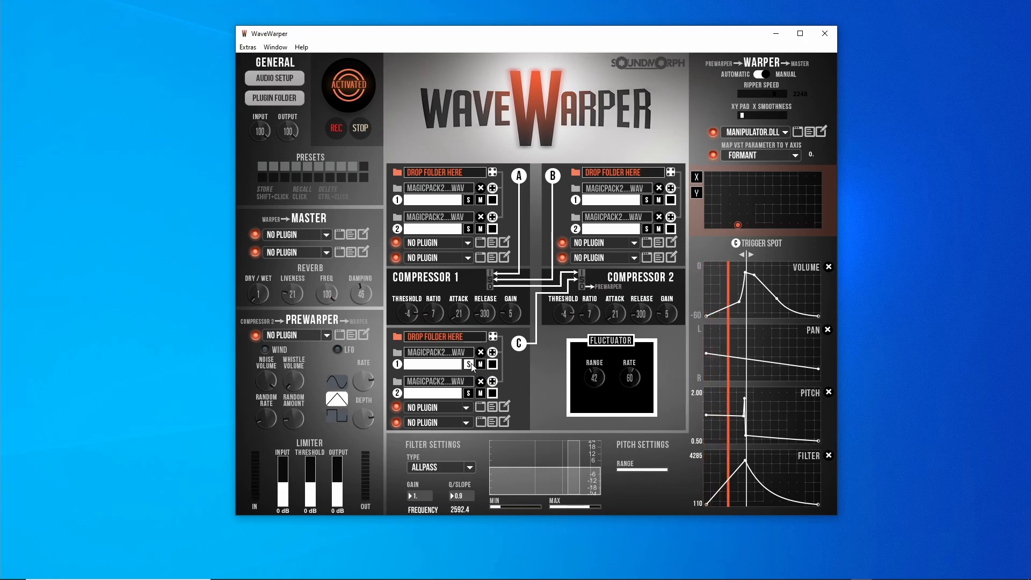
pyautogui.click(468, 393)
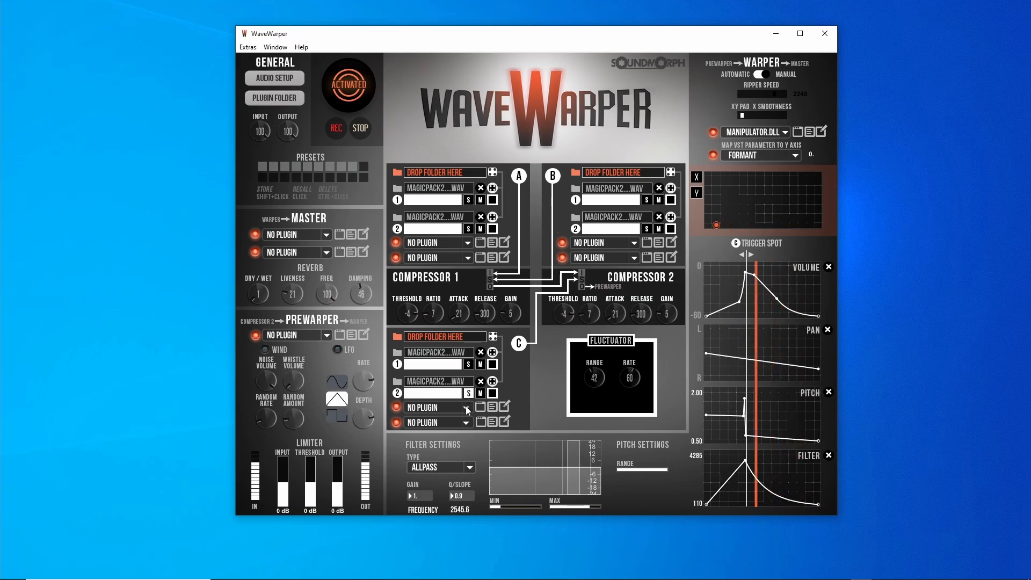
# Step: Load iZotope Trash 2 in source C's first plugin slot and set its Stage 1 distortion type to Impaler
pyautogui.click(467, 407)
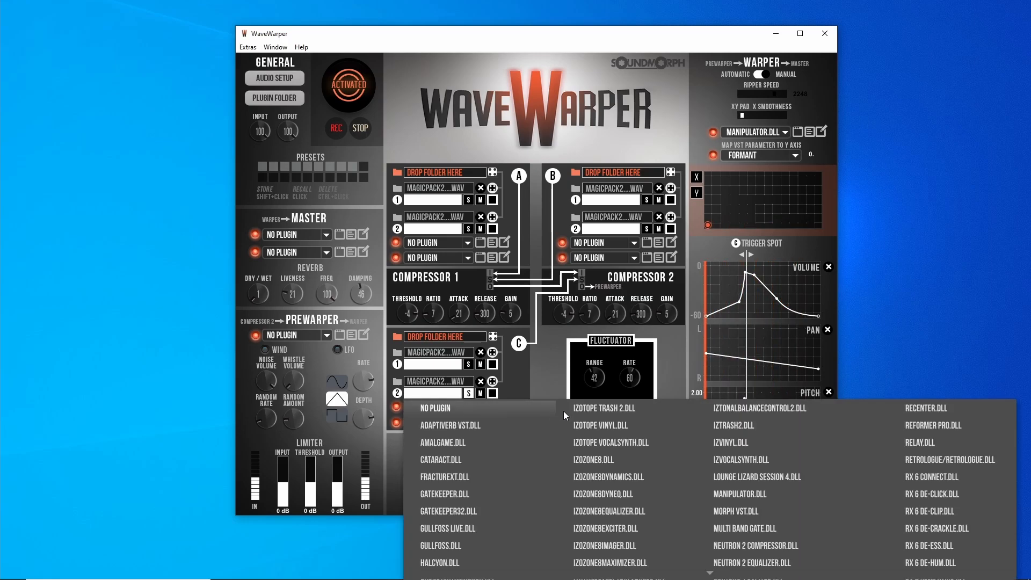
pyautogui.click(603, 410)
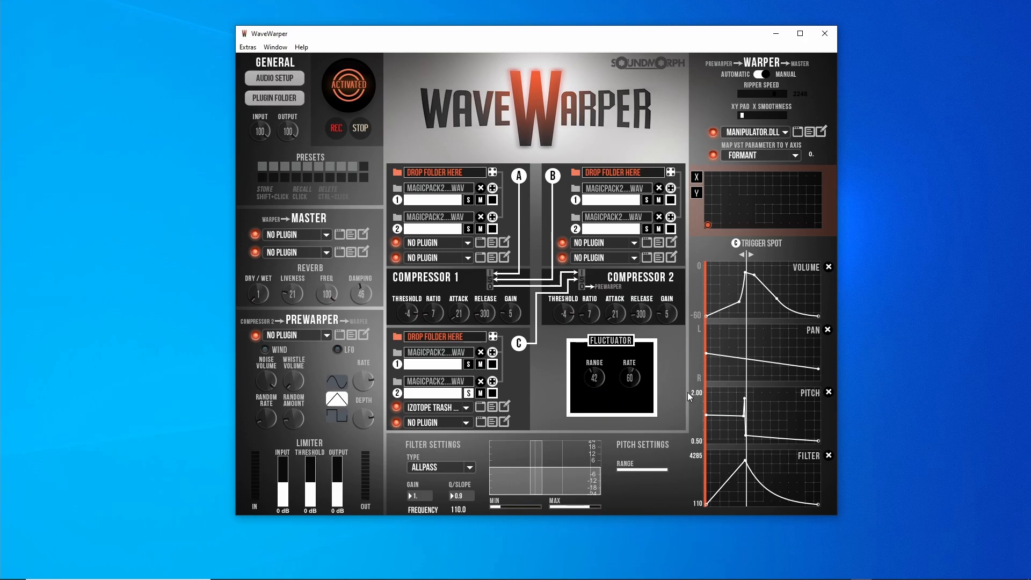
pyautogui.click(487, 406)
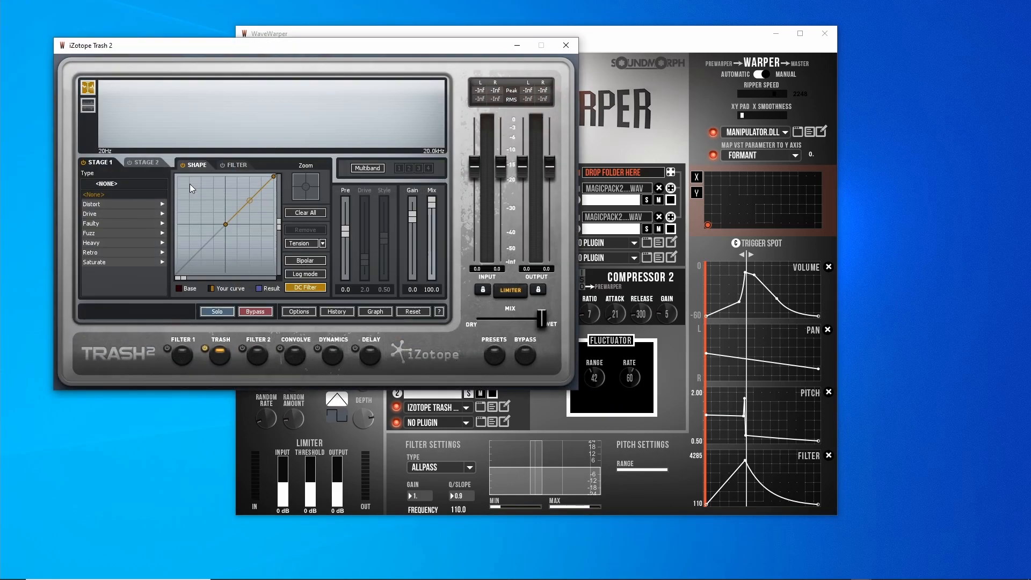
pyautogui.click(113, 244)
pyautogui.click(102, 252)
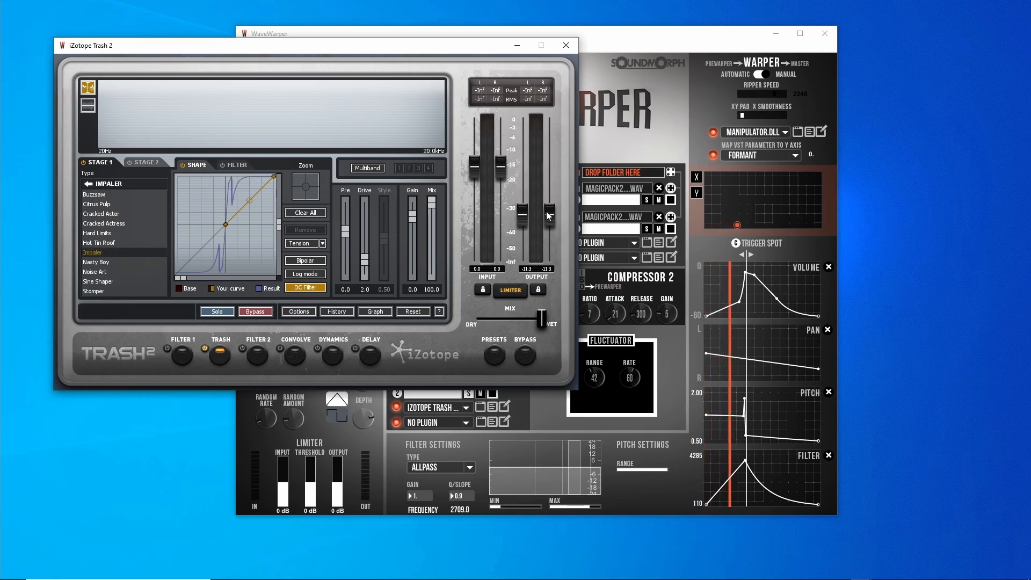
# Step: Set Trash 2's output level to about -8.7 and its dry/wet mix to about half, close it, and unsolo source C's slot 2
pyautogui.moveTo(546, 212); pyautogui.dragTo(546, 201)
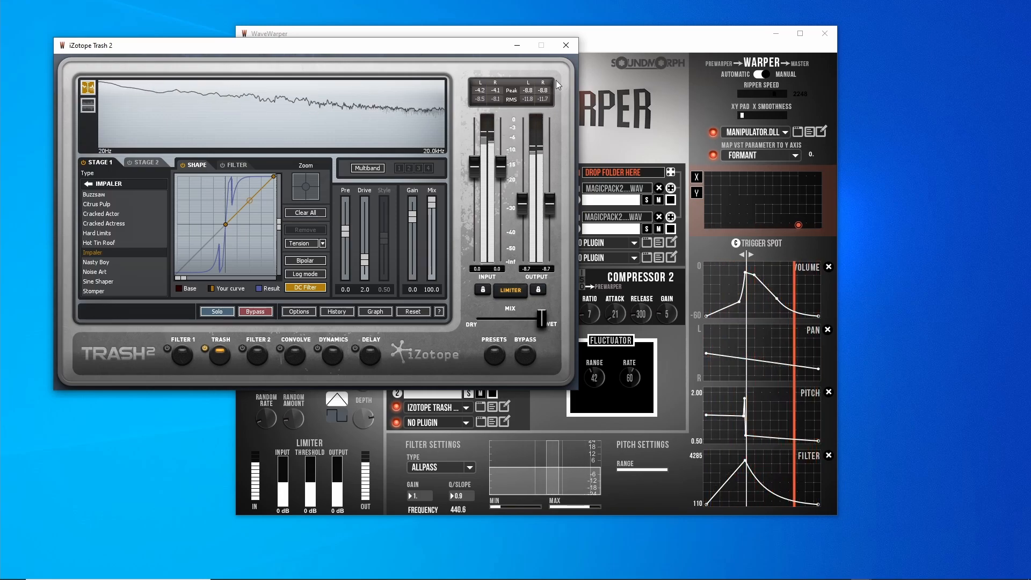
pyautogui.moveTo(539, 320); pyautogui.dragTo(513, 318)
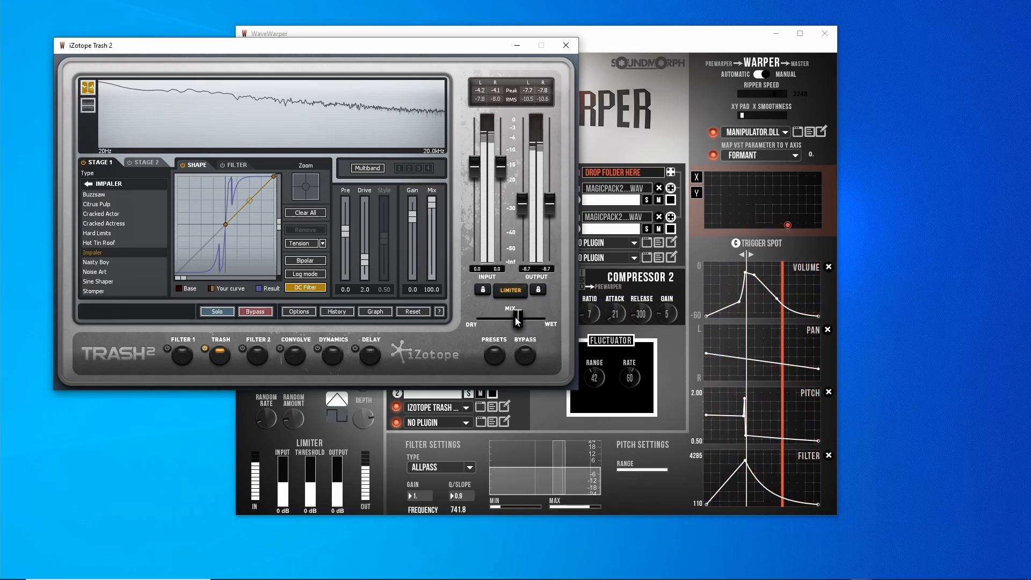
pyautogui.moveTo(554, 204); pyautogui.dragTo(554, 201)
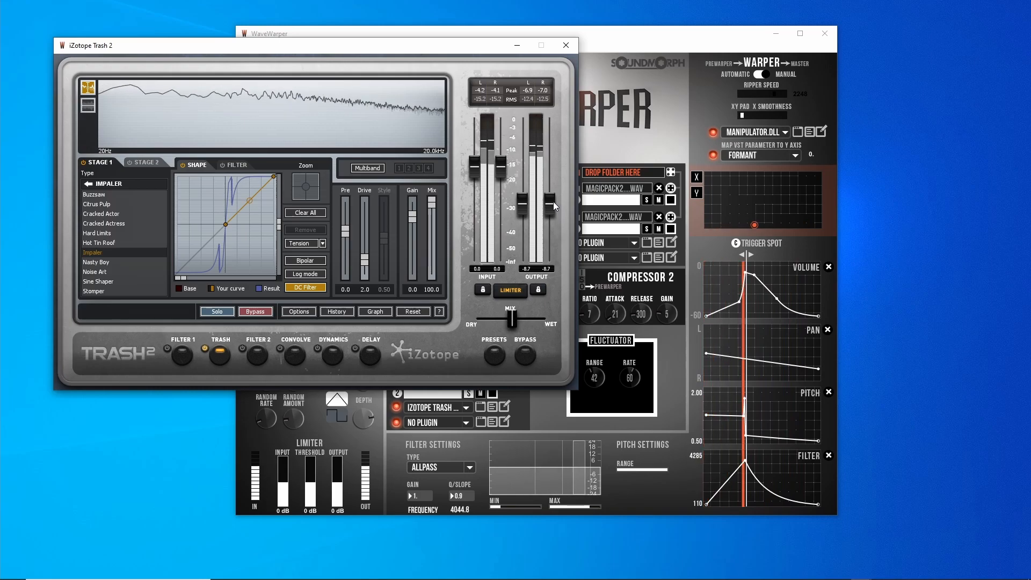
pyautogui.click(564, 45)
pyautogui.click(471, 391)
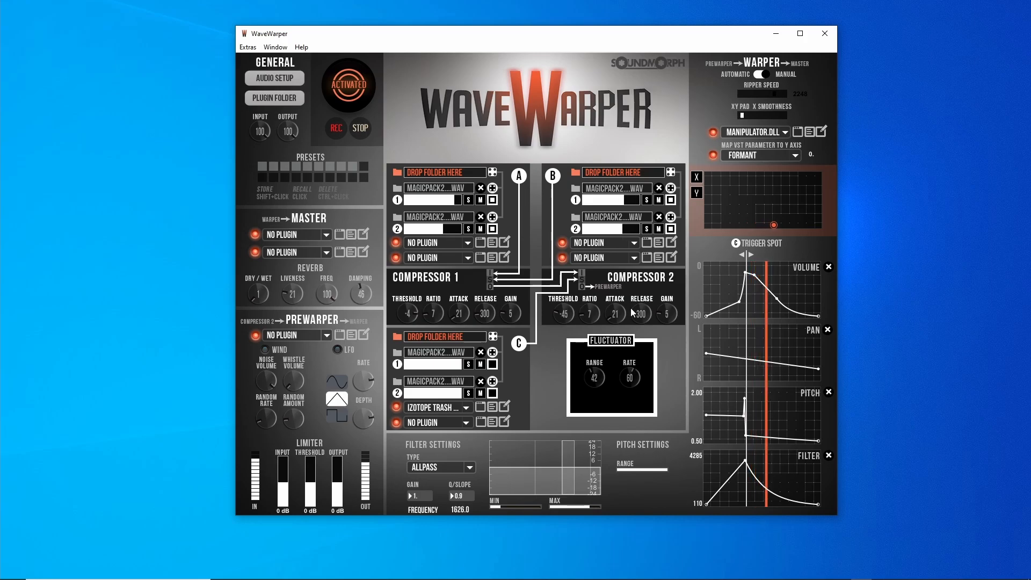
# Step: Set Compressor 2's release to 804 and its threshold to -15
pyautogui.moveTo(639, 312); pyautogui.dragTo(639, 305)
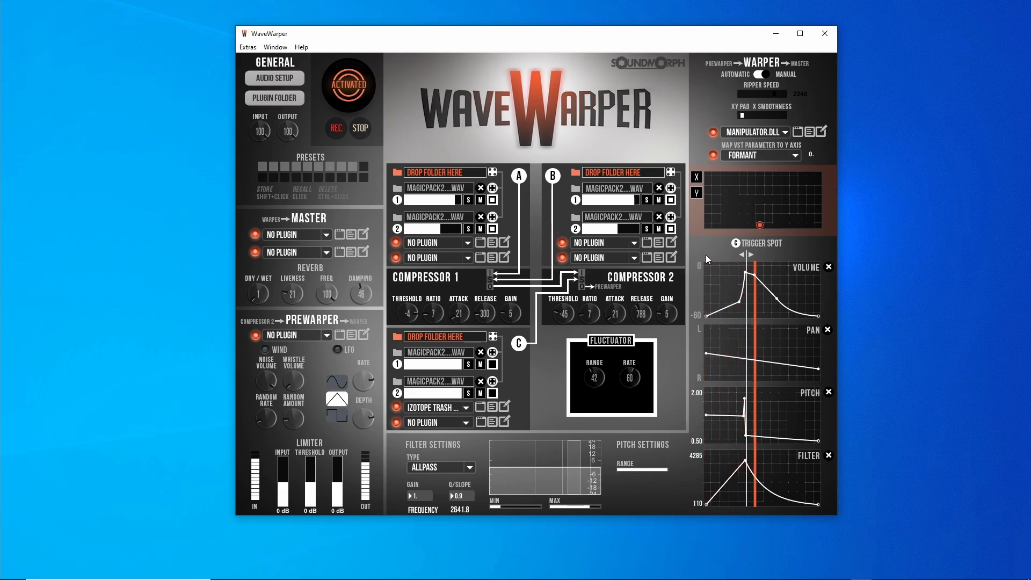
pyautogui.moveTo(641, 314); pyautogui.dragTo(641, 326)
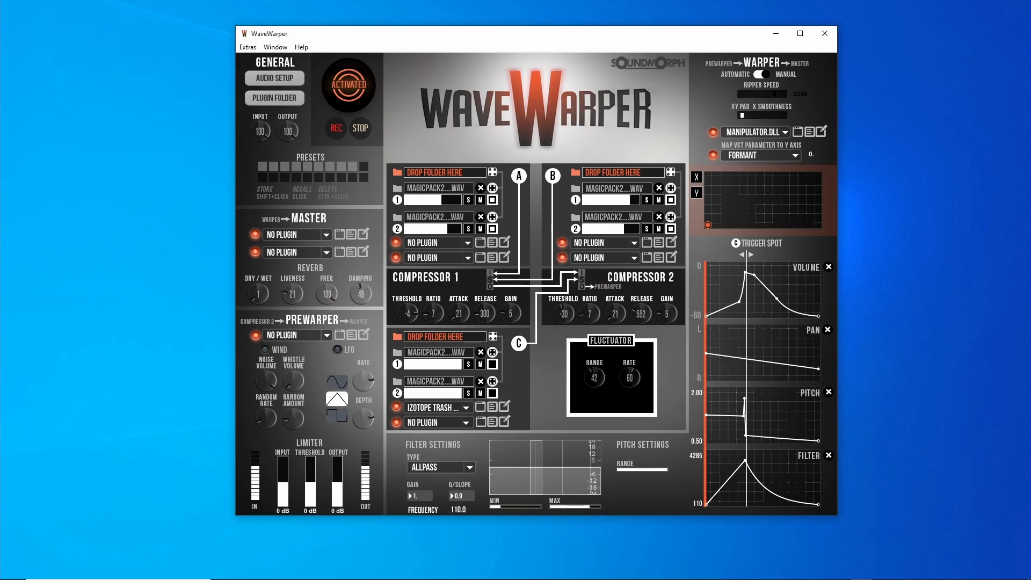
pyautogui.moveTo(570, 312); pyautogui.dragTo(581, 298)
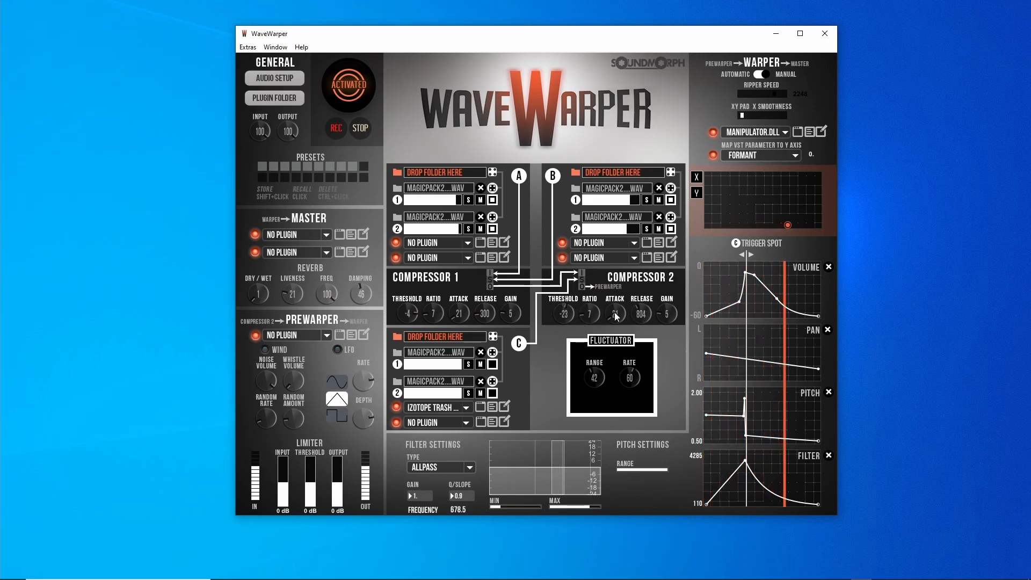
pyautogui.moveTo(564, 314); pyautogui.dragTo(564, 307)
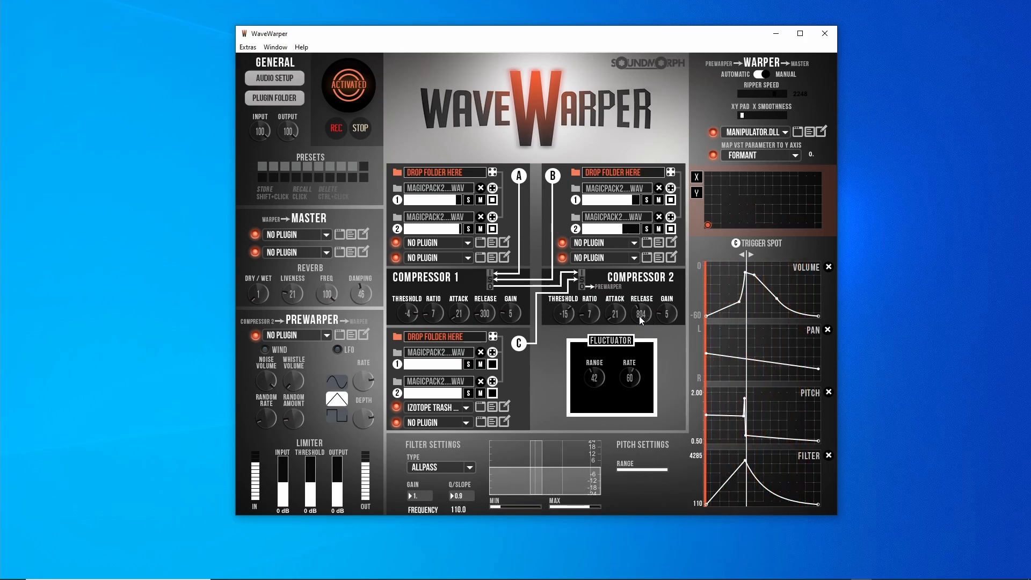
# Step: Load Ozone 8 in the Master section's first plugin slot and open its window
pyautogui.click(323, 235)
pyautogui.scroll(-10, 521, 314)
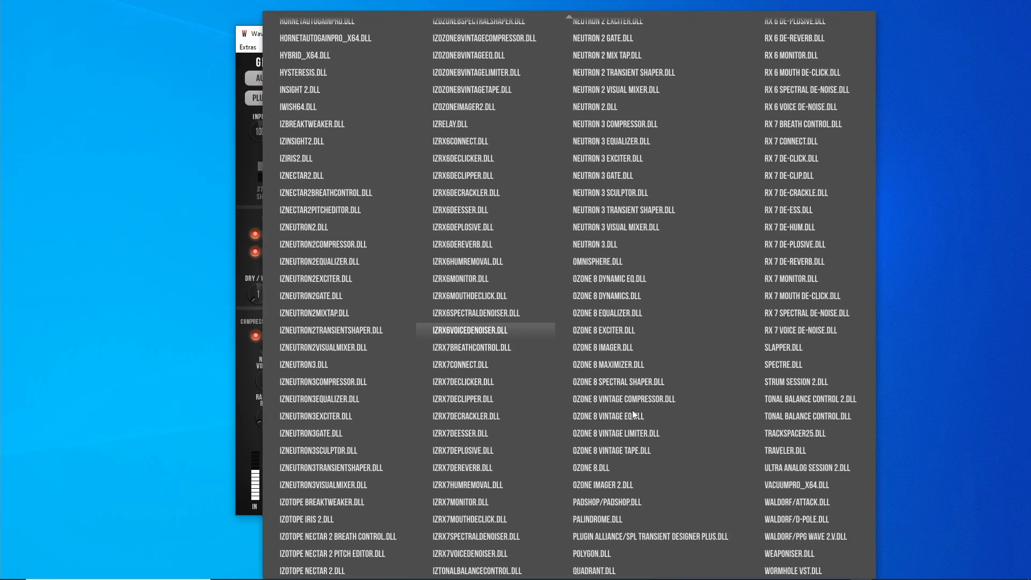
pyautogui.click(646, 465)
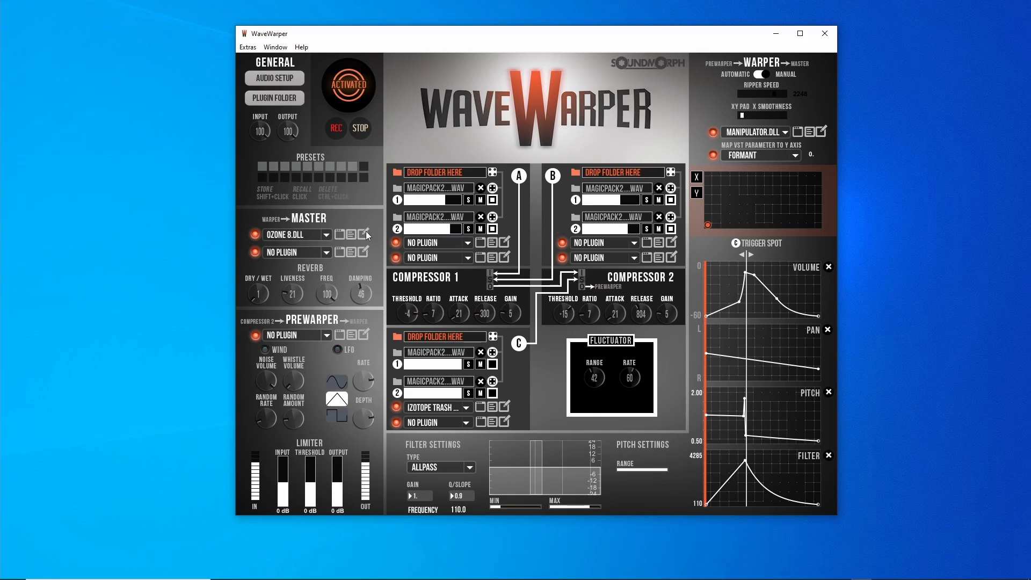
pyautogui.click(339, 235)
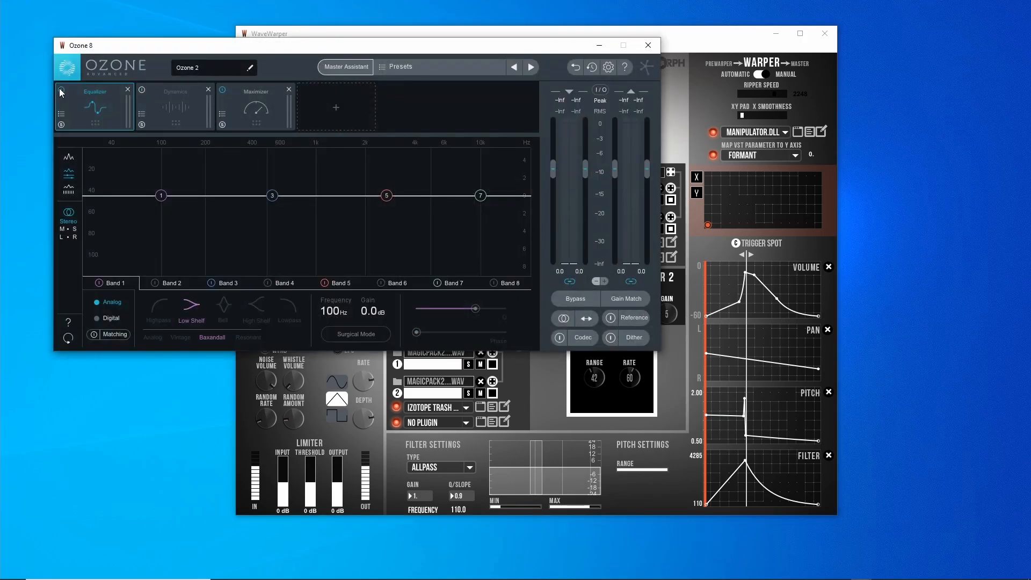
# Step: Set the Ozone Maximizer's ceiling to -1.2 dB and its threshold to about -4.4 dB, and close the plugin window
pyautogui.click(251, 98)
pyautogui.moveTo(233, 220); pyautogui.dragTo(201, 271)
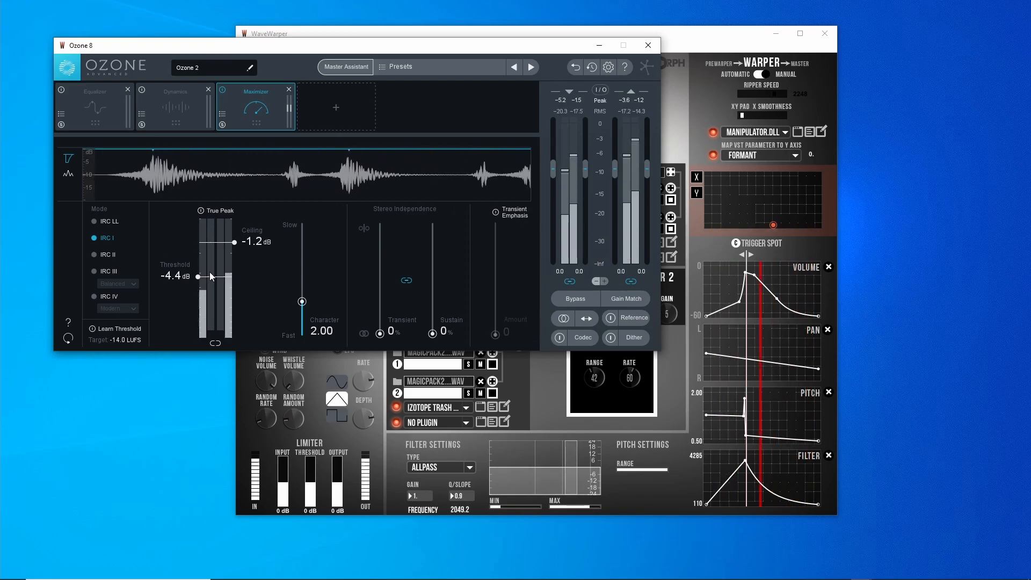
pyautogui.click(643, 46)
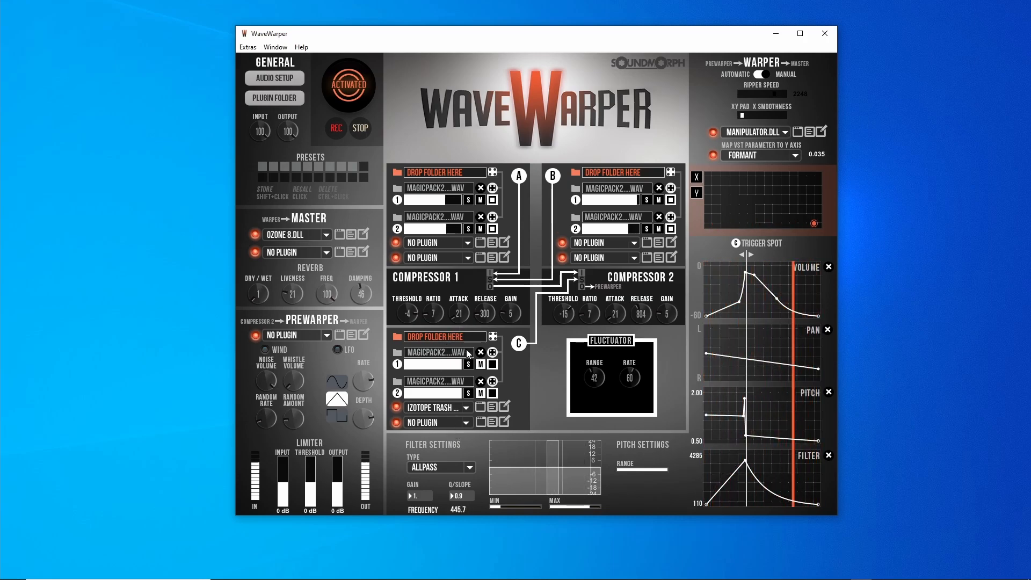
# Step: Set the filter type to Peaknotch with a gain of 4 and a Q/slope of 4
pyautogui.click(469, 466)
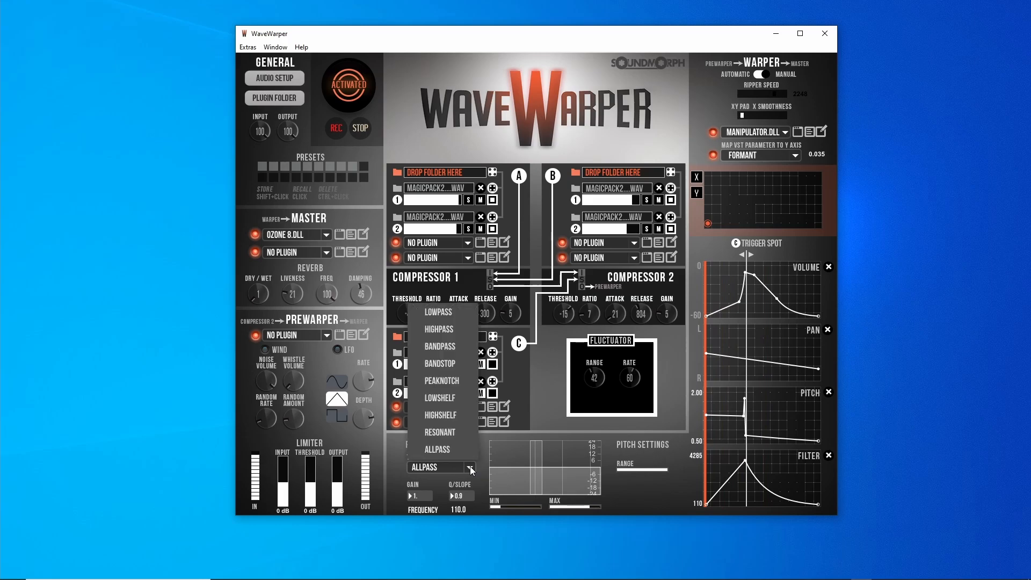
pyautogui.click(442, 380)
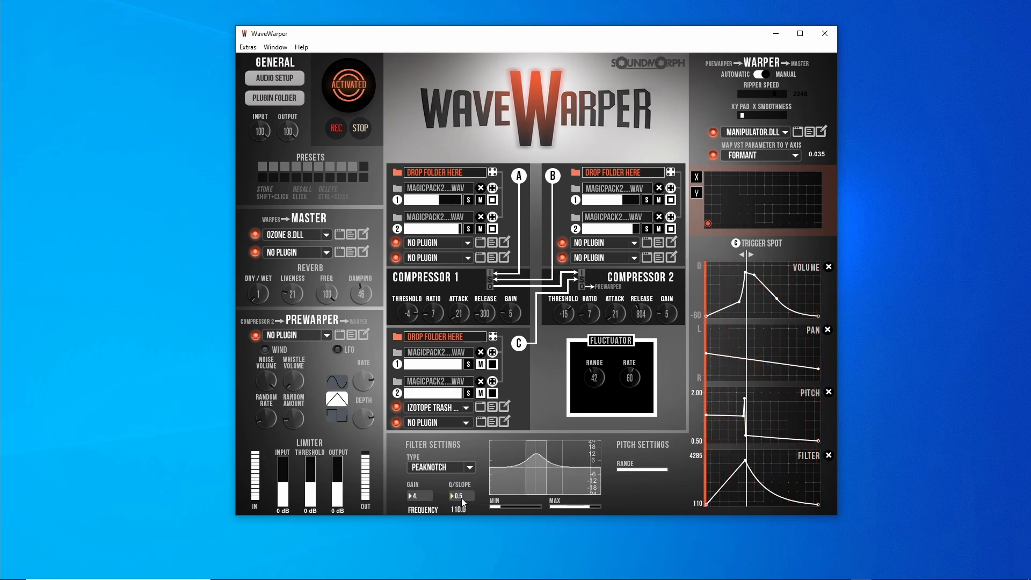
pyautogui.moveTo(459, 496)
pyautogui.mouseDown()
pyautogui.moveTo(458, 487)
pyautogui.moveTo(458, 497)
pyautogui.mouseUp()
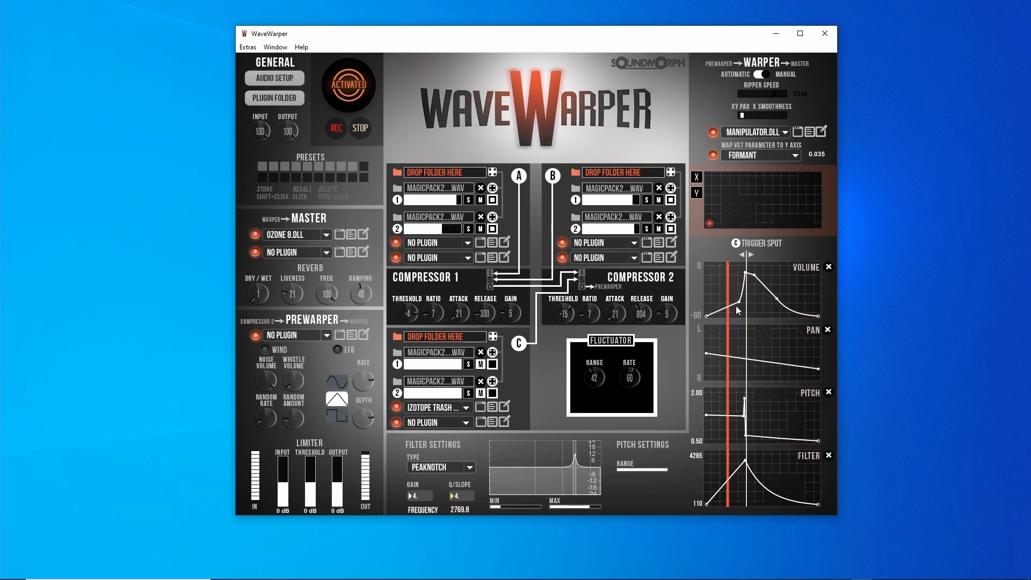
# Step: Lower the volume curve's early point to its base, and set the Master reverb's dry/wet to 52 and liveness to 40
pyautogui.moveTo(738, 302); pyautogui.dragTo(721, 321)
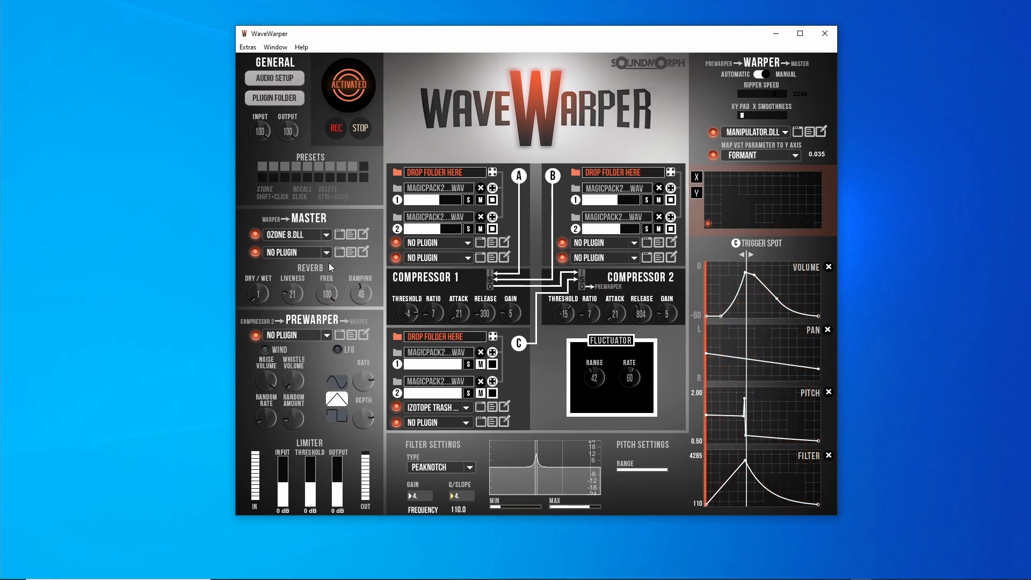
pyautogui.moveTo(255, 291); pyautogui.dragTo(254, 272)
pyautogui.moveTo(262, 296); pyautogui.dragTo(305, 291)
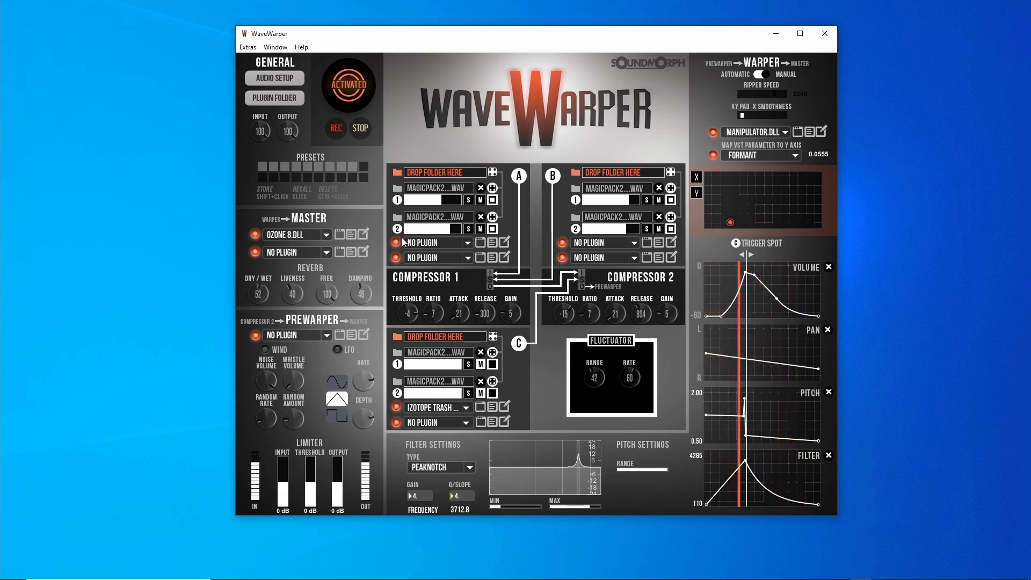
# Step: Load iZotope Trash 2 in source A's first plugin slot, pick its distortion type and close its window
pyautogui.click(471, 241)
pyautogui.click(597, 245)
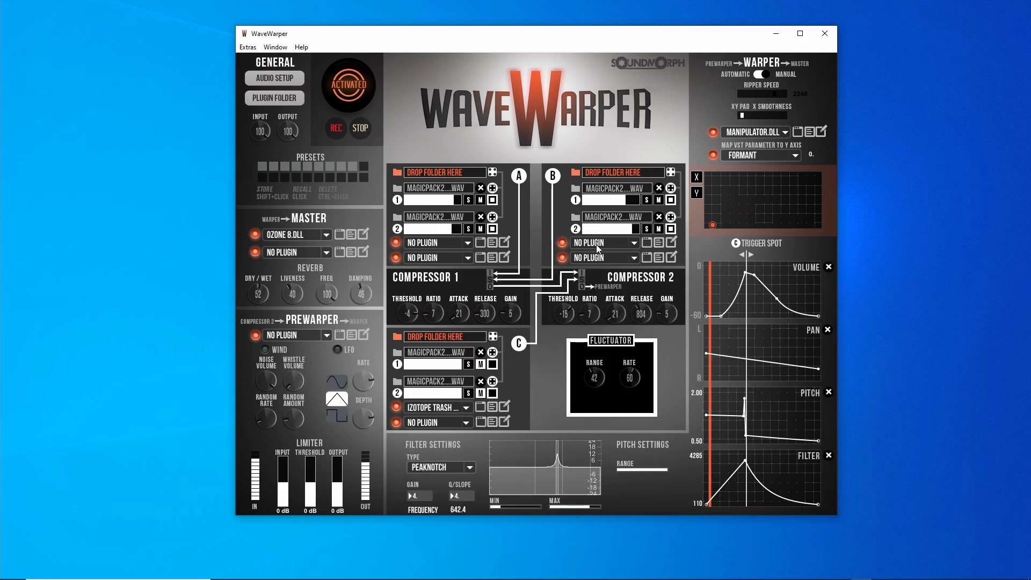
pyautogui.click(479, 240)
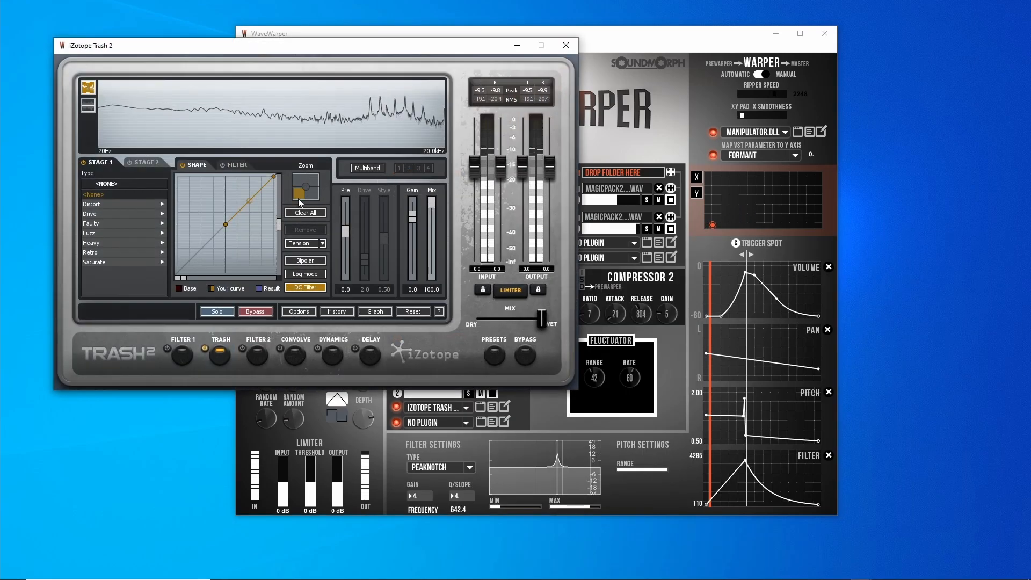
pyautogui.click(102, 195)
pyautogui.click(564, 45)
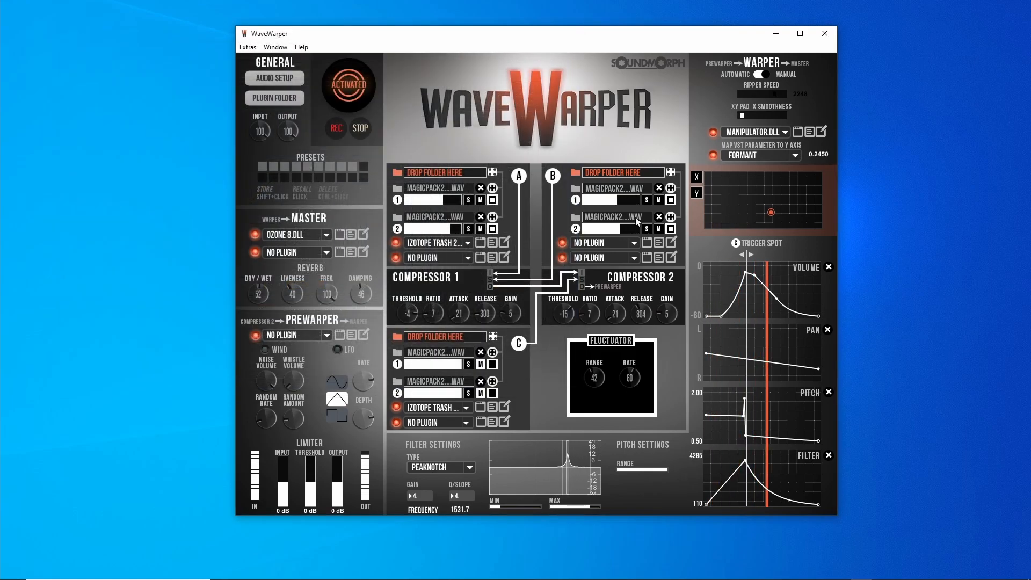
# Step: Load iZotope Trash 2 in source B's first plugin slot, give it the Amperical distortion and close its window
pyautogui.click(636, 242)
pyautogui.click(634, 243)
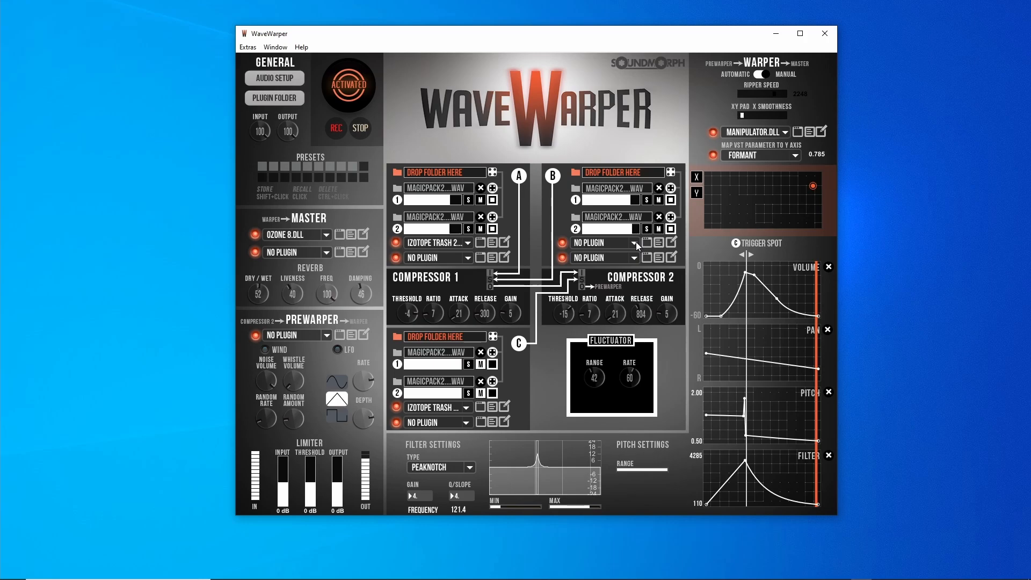
pyautogui.click(646, 241)
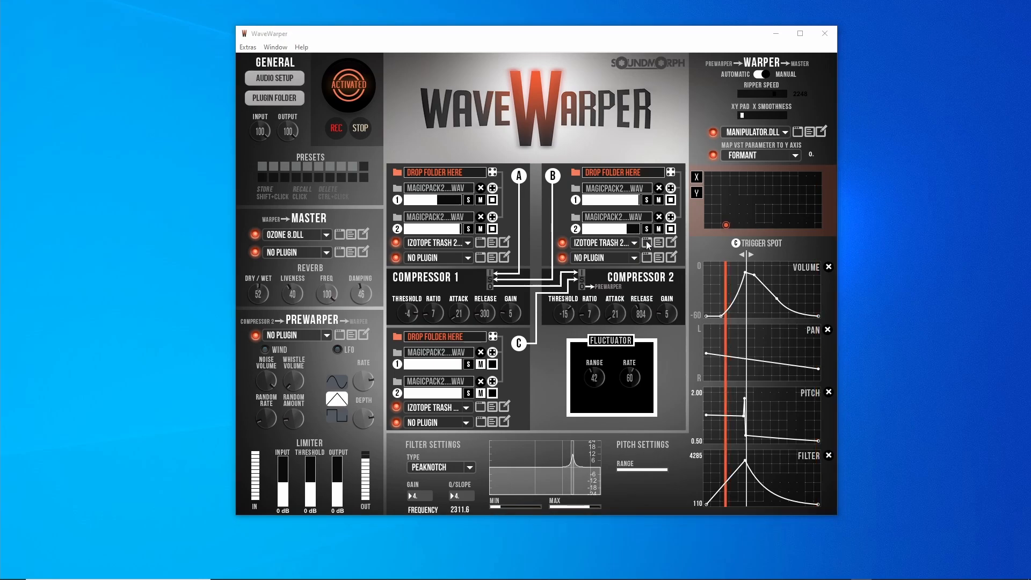
pyautogui.click(117, 204)
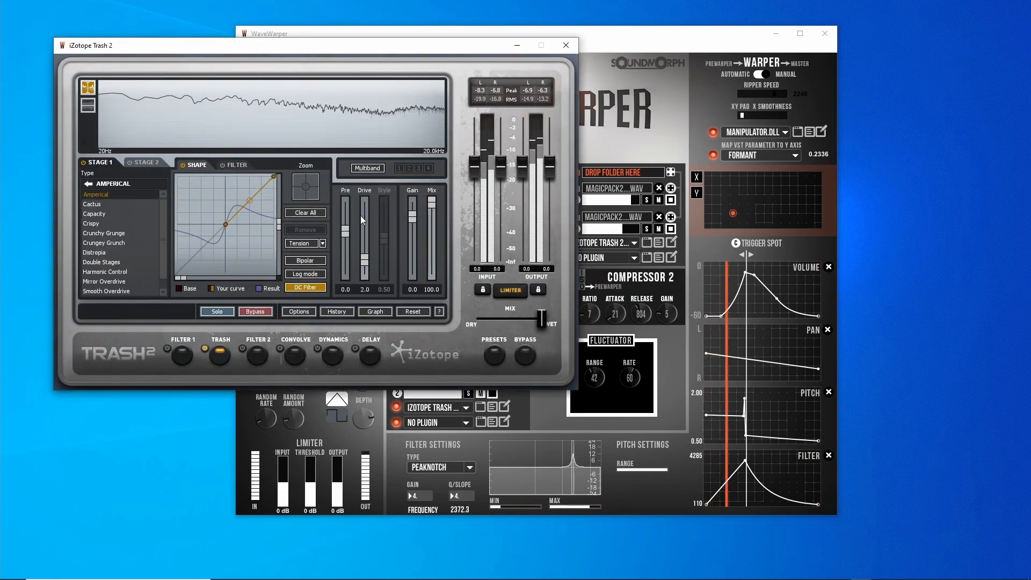
pyautogui.click(566, 46)
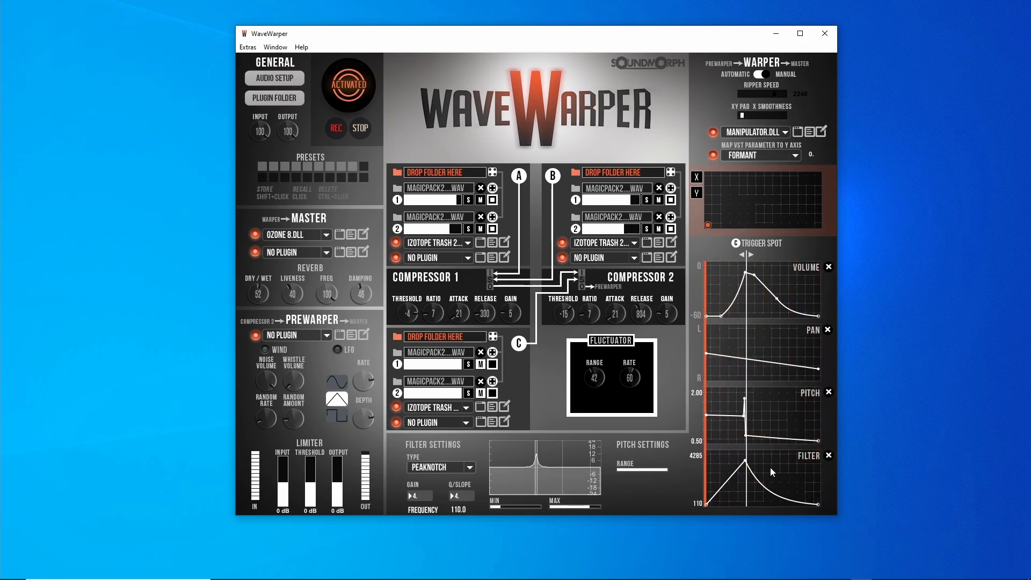
# Step: Raise the pitch curve's end point slightly and bend the filter curve's rising segment into a steep spike
pyautogui.moveTo(817, 440); pyautogui.dragTo(819, 436)
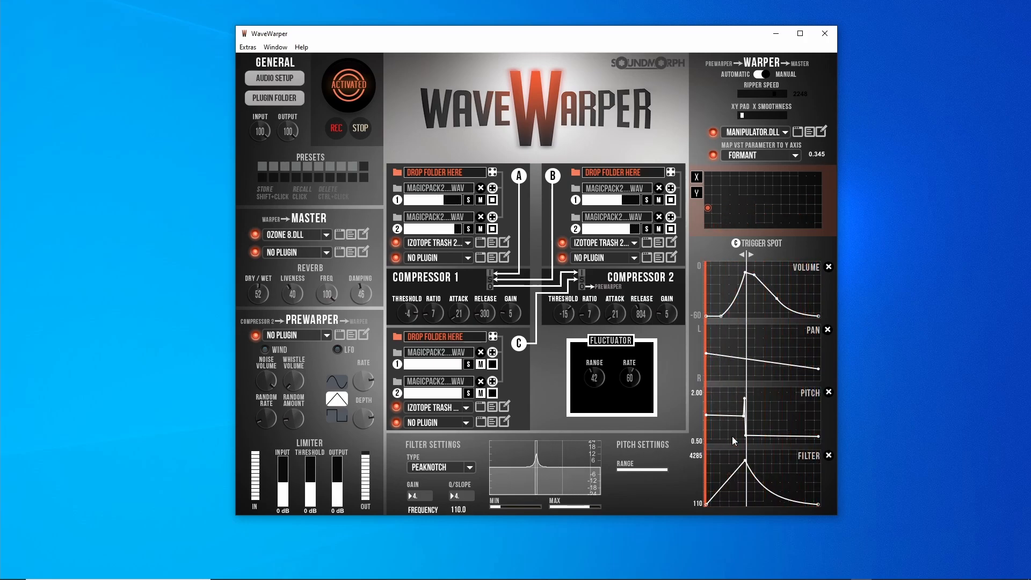
pyautogui.moveTo(729, 478); pyautogui.dragTo(742, 502)
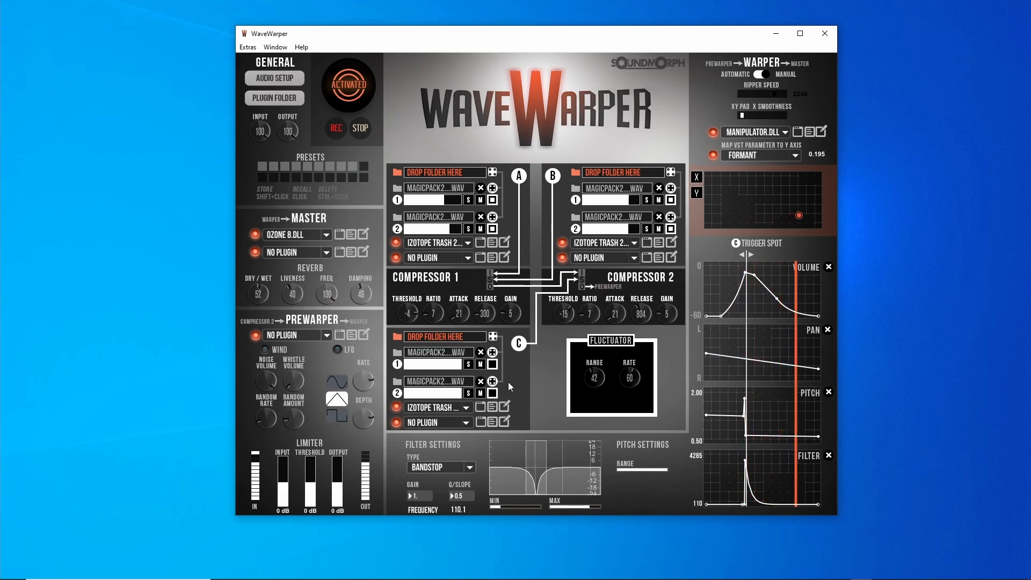
# Step: Set the filter type to Allpass
pyautogui.click(469, 468)
pyautogui.click(452, 448)
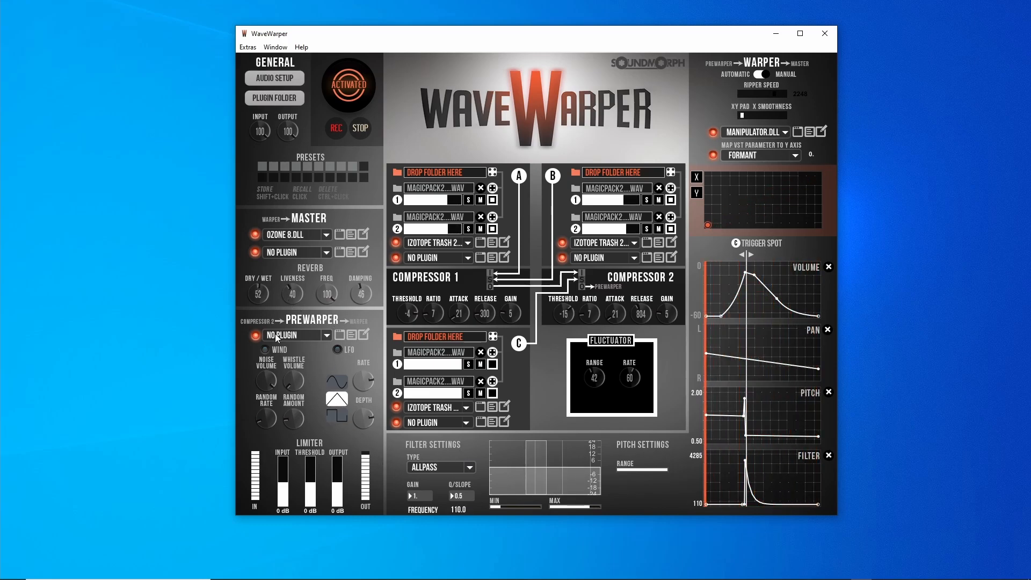
# Step: Try the Prewarper's wind and LFO effects, and switch both off again
pyautogui.click(264, 349)
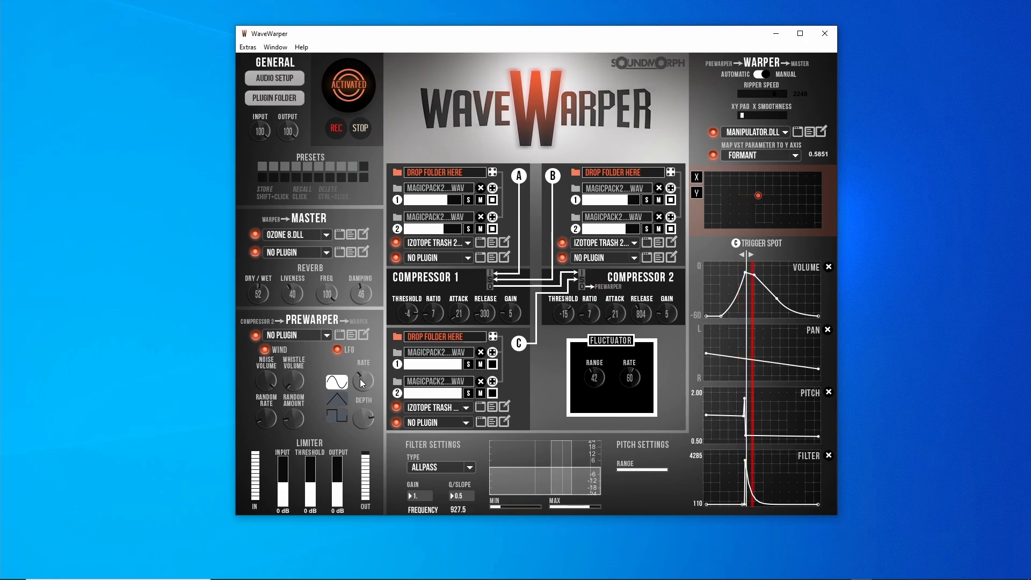
pyautogui.click(337, 350)
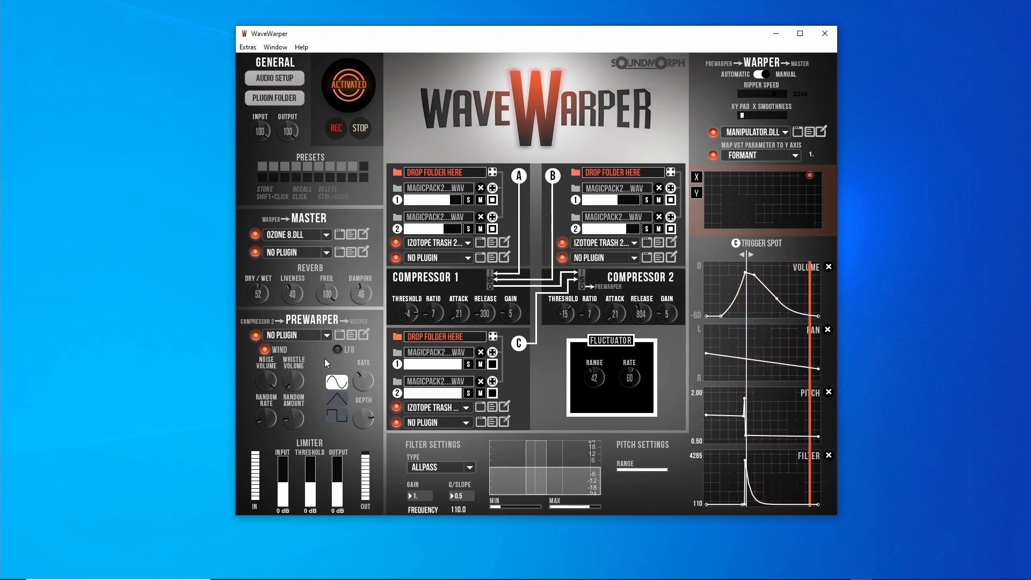
pyautogui.click(265, 351)
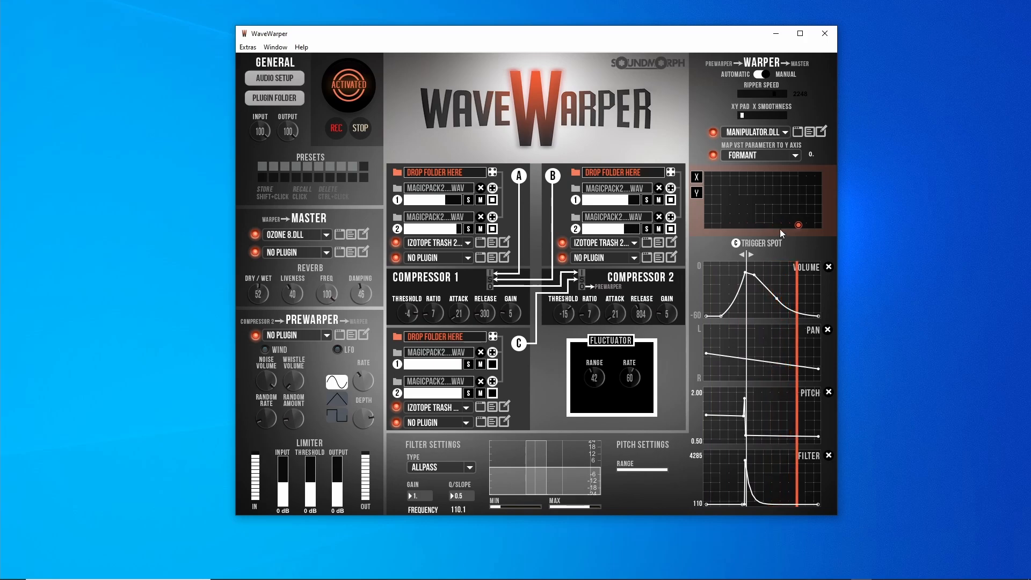
# Step: Switch the Warper to automatic mode, and deactivate and reactivate WaveWarper's audio processing
pyautogui.click(764, 75)
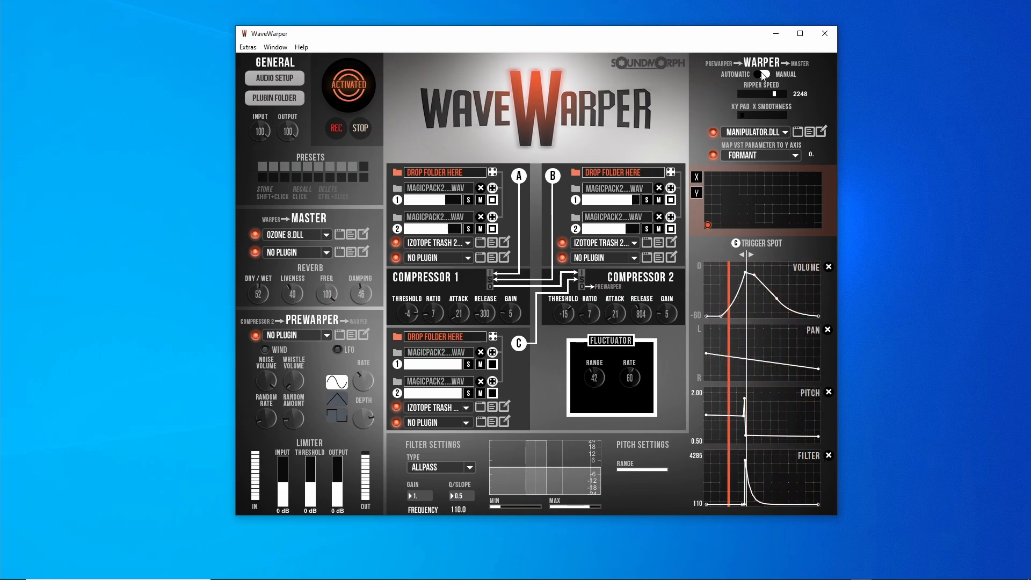
pyautogui.press('space')
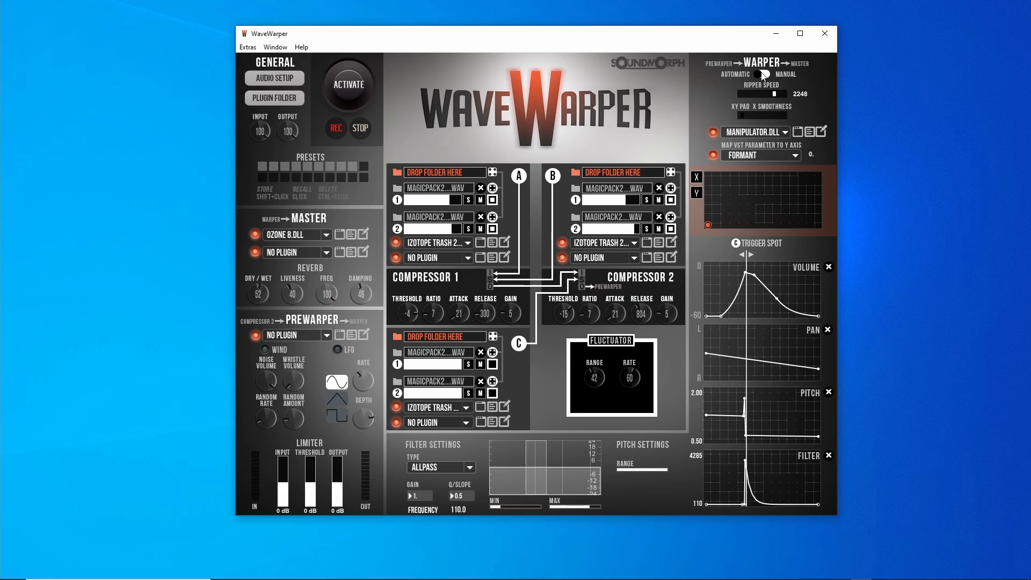
pyautogui.press('space')
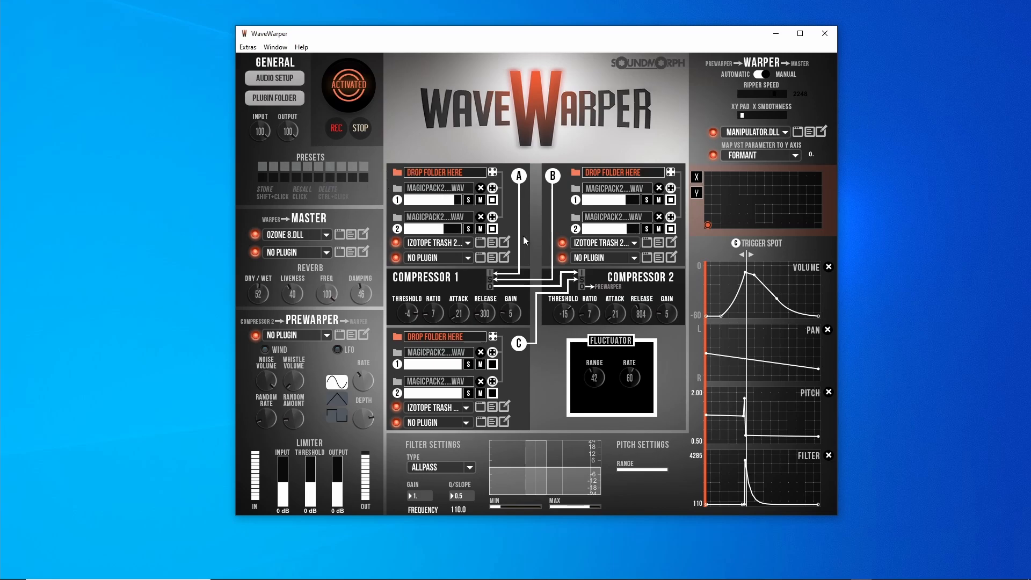
# Step: Perform the warp manually by moving the XY pad's point near its lower-left corner
pyautogui.click(712, 225)
pyautogui.moveTo(712, 225)
pyautogui.mouseDown()
pyautogui.moveTo(721, 187)
pyautogui.moveTo(721, 217)
pyautogui.moveTo(708, 223)
pyautogui.moveTo(737, 214)
pyautogui.moveTo(699, 216)
pyautogui.mouseUp()
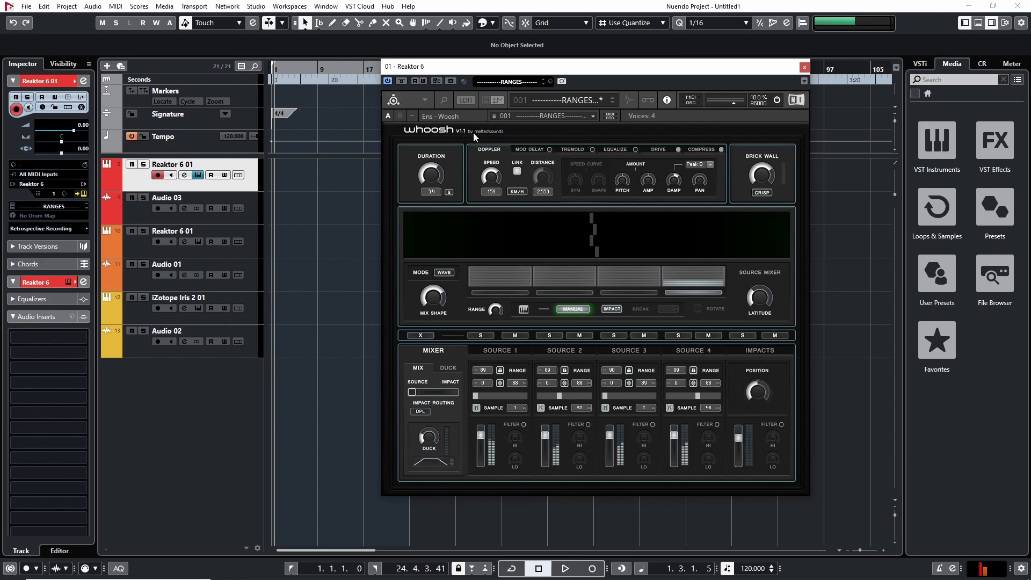
# Step: Switch to Reaktor 6 in Nuendo, view Source 1's sample map in the Whoosh ensemble, and close the map
pyautogui.moveTo(463, 132)
pyautogui.click(628, 101)
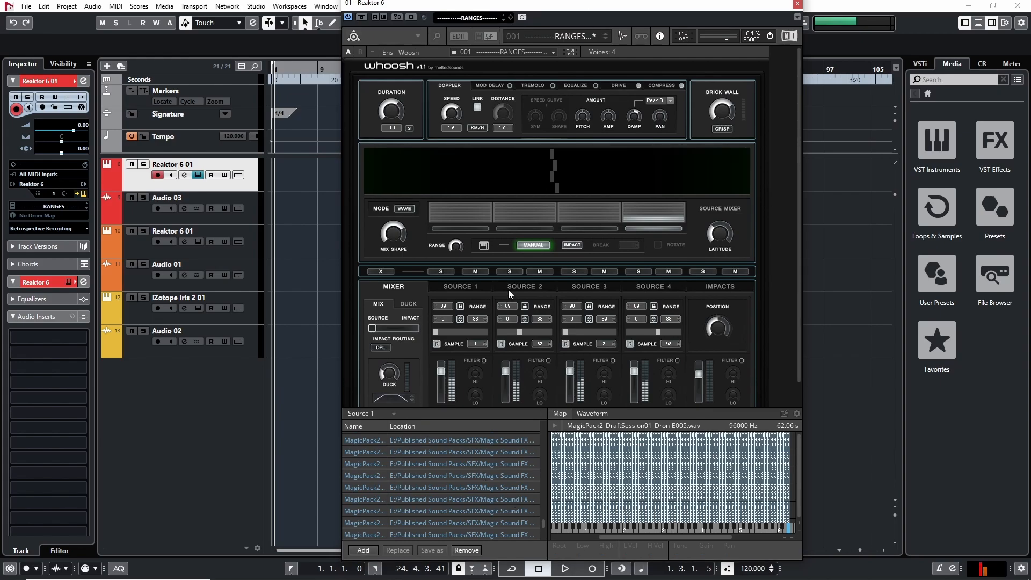
pyautogui.click(622, 36)
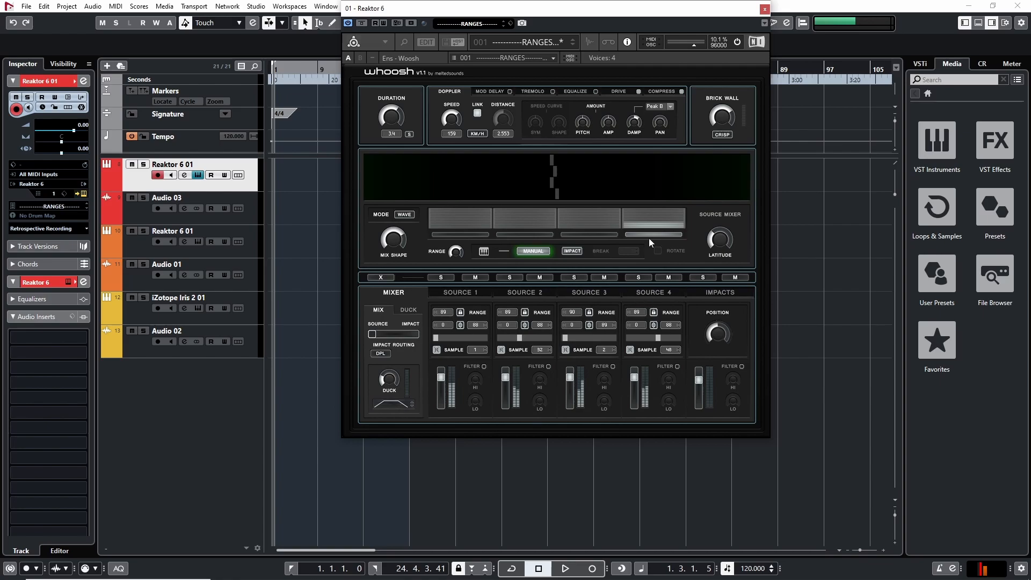
pyautogui.moveTo(550, 9); pyautogui.dragTo(570, 32)
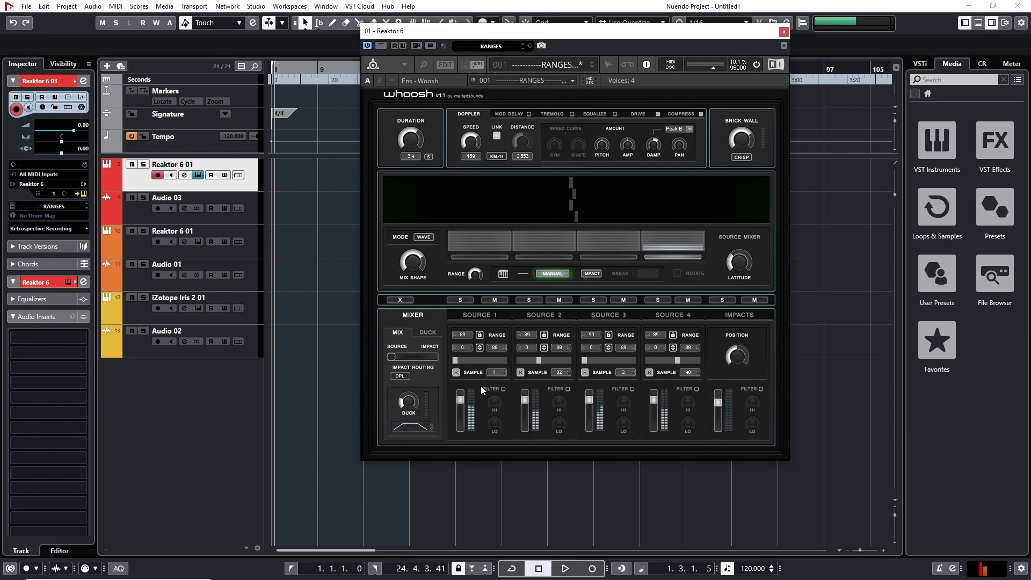
pyautogui.moveTo(587, 30); pyautogui.dragTo(590, 64)
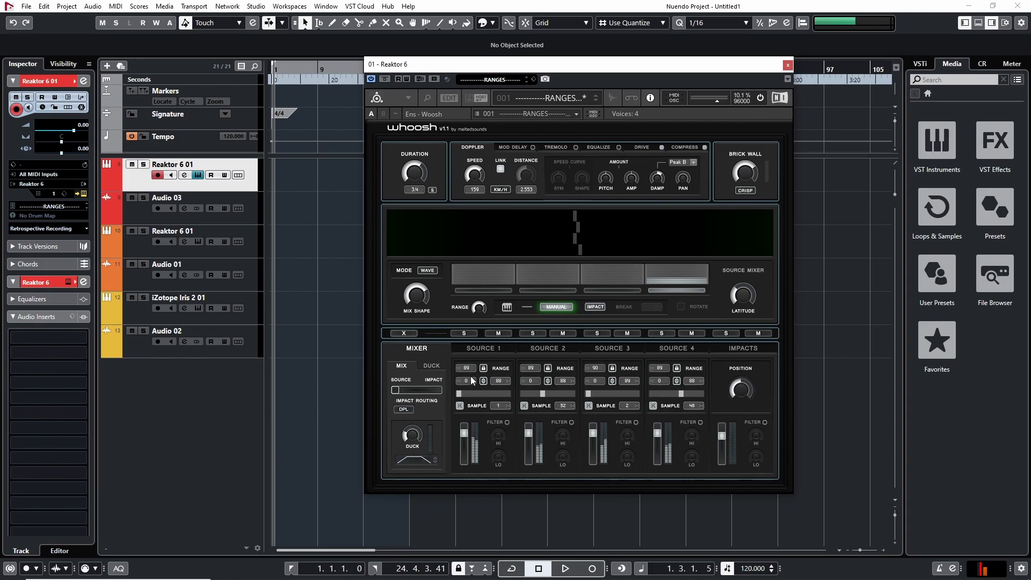
# Step: Open Source 1's settings, mute Sources 2, 3, 4 and the impacts, and audition Source 1 with a manual sweep
pyautogui.click(485, 347)
pyautogui.click(626, 333)
pyautogui.click(692, 333)
pyautogui.click(758, 334)
pyautogui.click(563, 333)
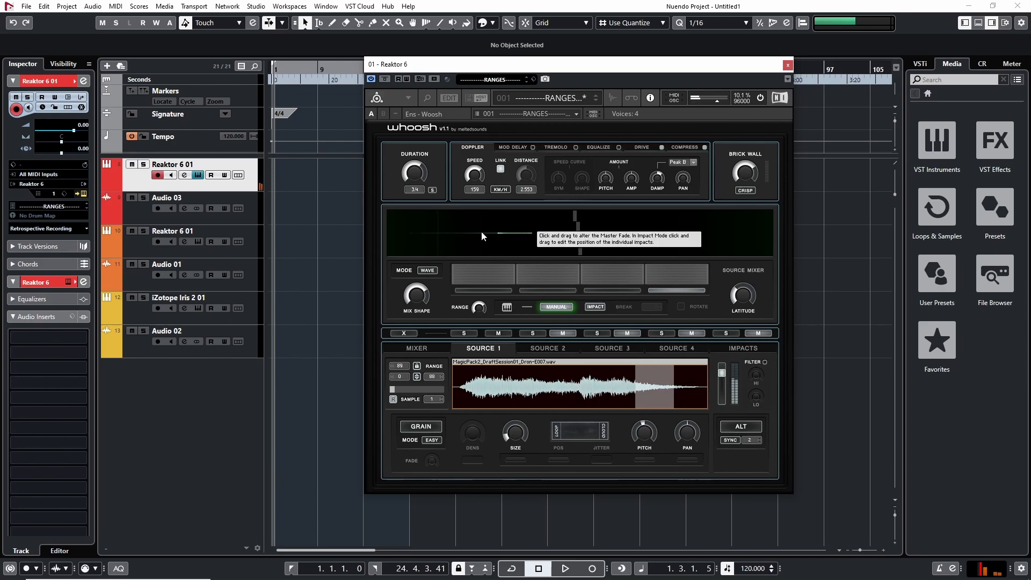
pyautogui.moveTo(517, 233)
pyautogui.mouseDown()
pyautogui.moveTo(714, 233)
pyautogui.moveTo(347, 233)
pyautogui.mouseUp()
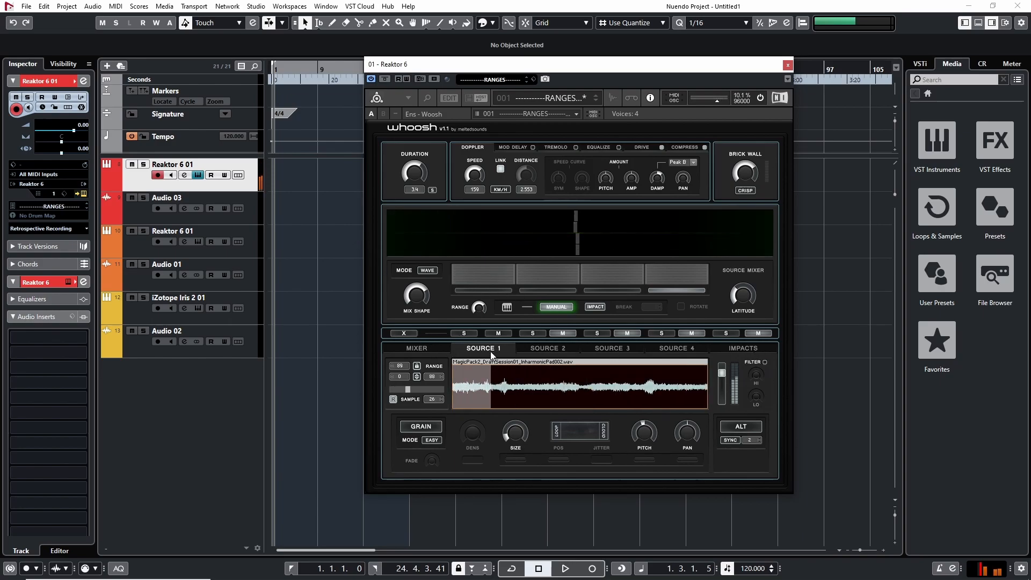
# Step: Look through the Whoosh mixer and the individual source settings, finishing on Source 1
pyautogui.click(423, 349)
pyautogui.click(484, 348)
pyautogui.click(535, 348)
pyautogui.click(614, 348)
pyautogui.click(656, 348)
pyautogui.click(535, 348)
pyautogui.click(485, 347)
# Step: Try Loop playback on Source 1, return it to Grain, and set its sync to 1 and its direction to FWD
pyautogui.click(436, 426)
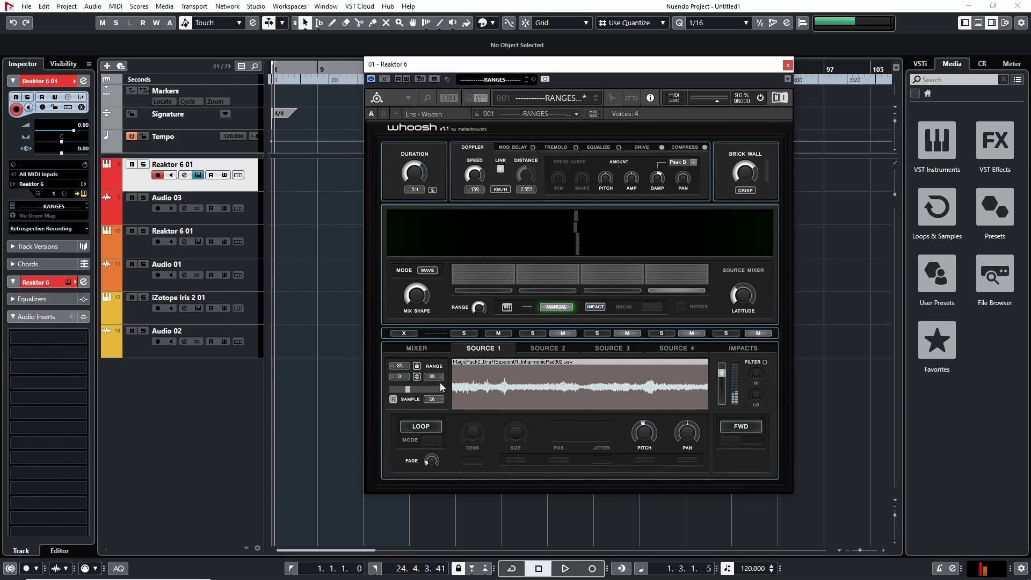
pyautogui.click(437, 426)
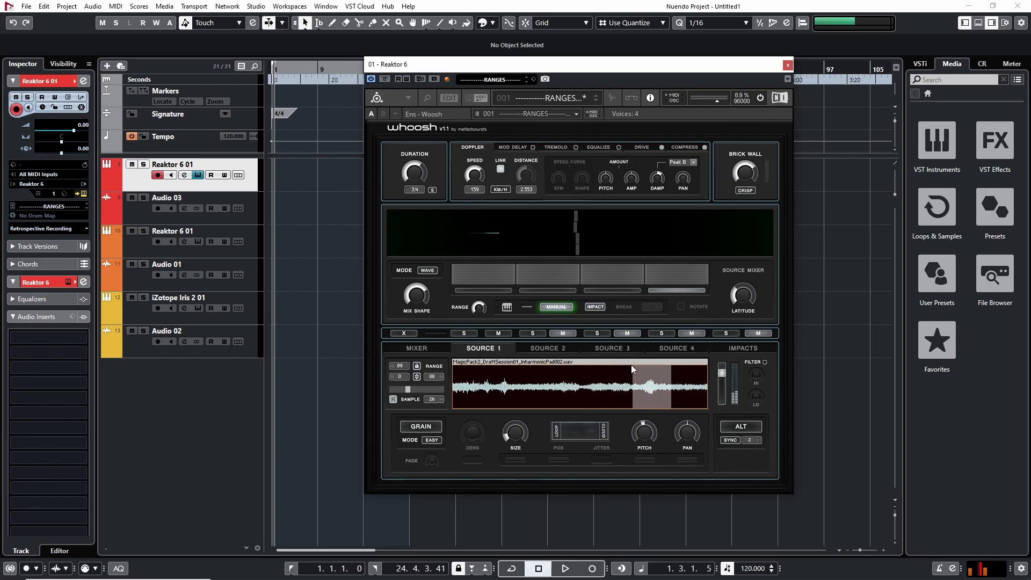
pyautogui.moveTo(753, 442); pyautogui.dragTo(753, 493)
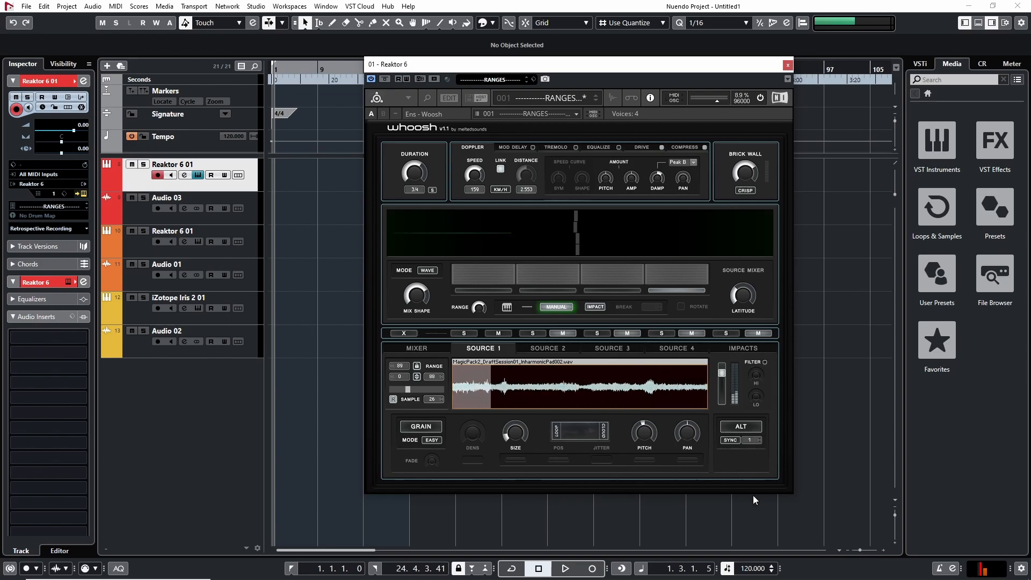
pyautogui.click(744, 430)
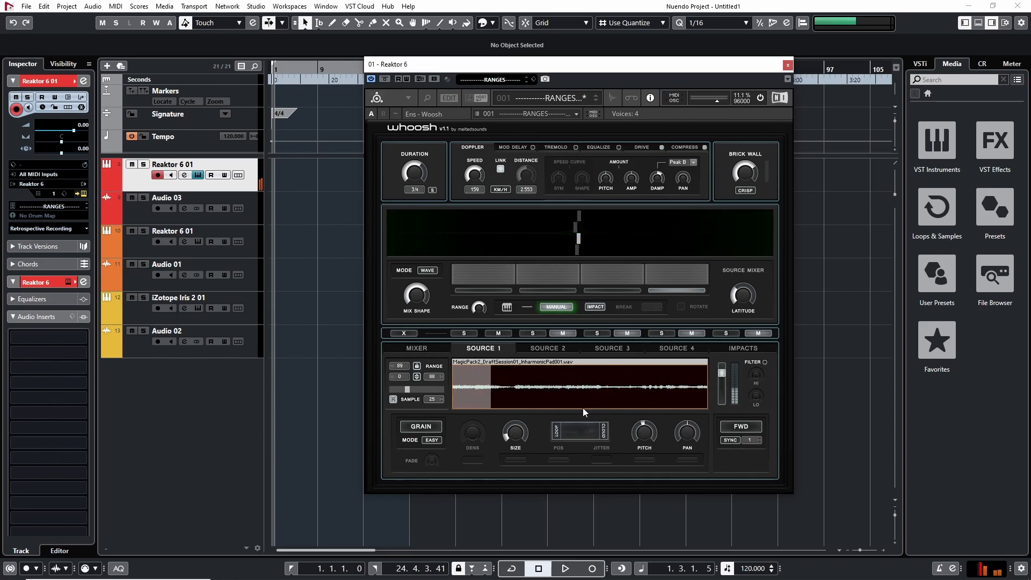
# Step: Check the mixer's sample assignments and switch Source 1's grain mode to Pro
pyautogui.click(417, 347)
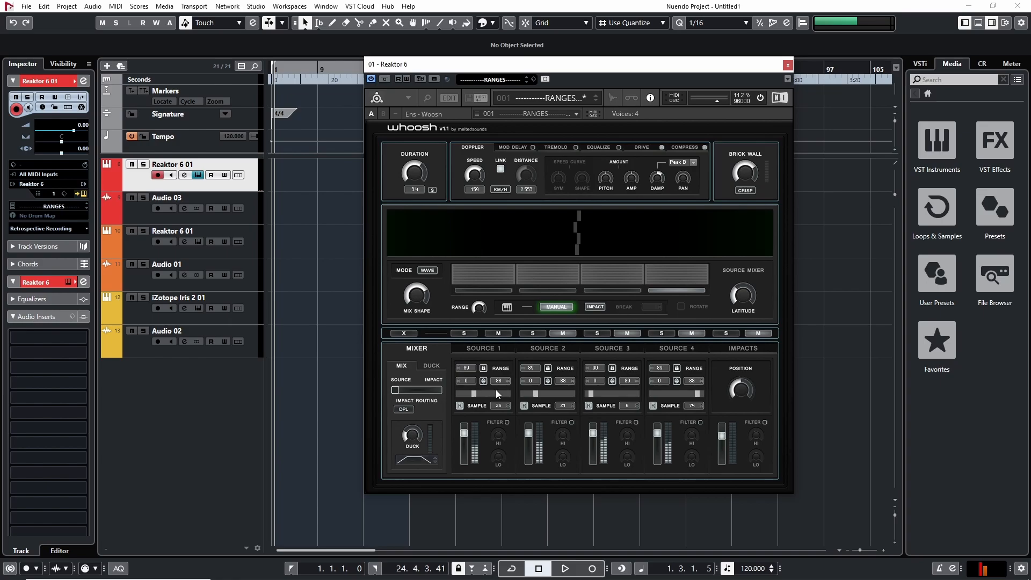
pyautogui.click(494, 346)
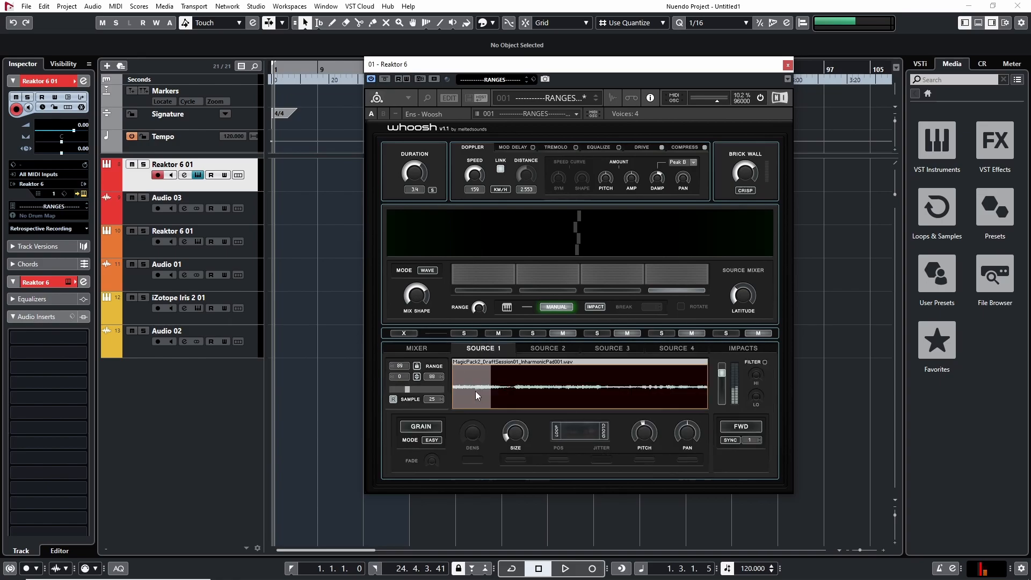
pyautogui.click(429, 428)
pyautogui.click(429, 428)
pyautogui.click(432, 440)
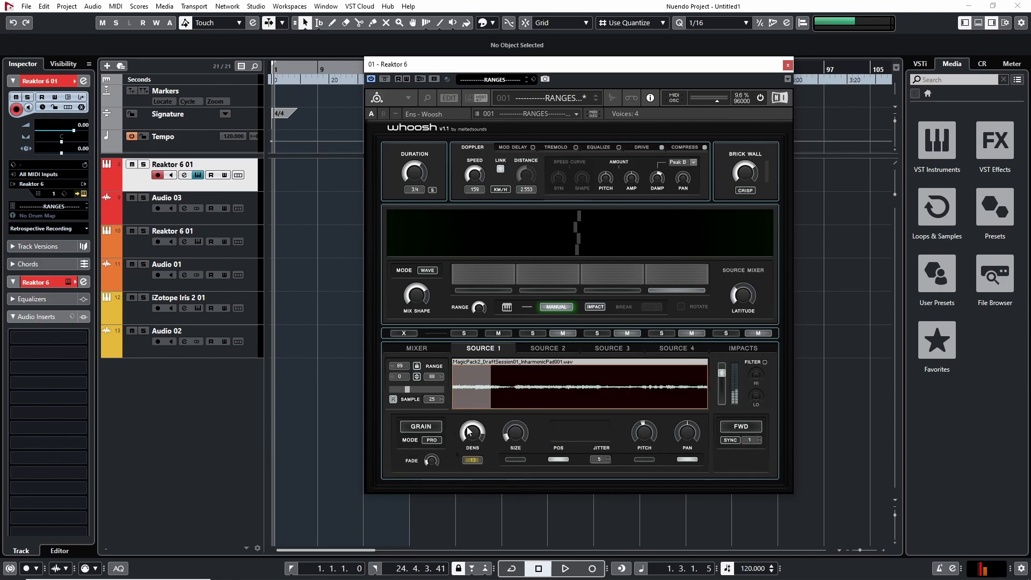
# Step: Return Source 1's grain mode to Easy, adjust its grain size, and change its playback direction to ALT
pyautogui.click(431, 441)
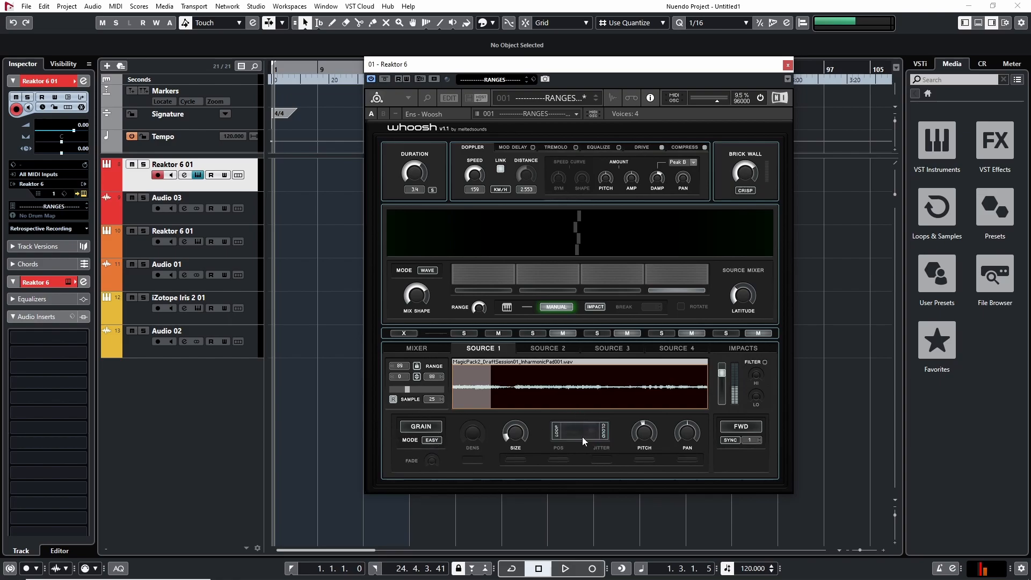
pyautogui.moveTo(521, 433)
pyautogui.mouseDown()
pyautogui.moveTo(513, 447)
pyautogui.moveTo(510, 425)
pyautogui.mouseUp()
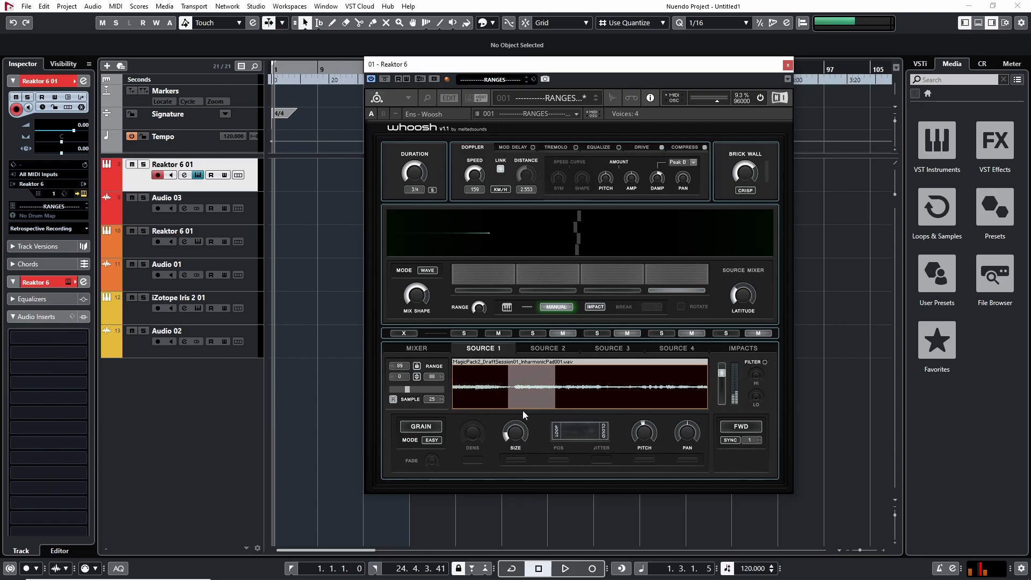
pyautogui.click(742, 428)
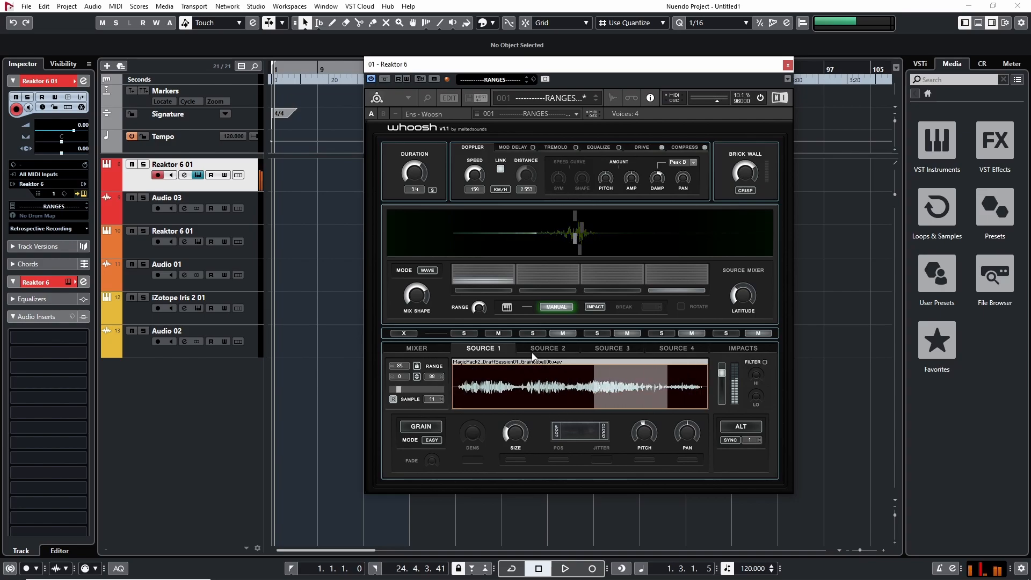
# Step: Unmute Sources 2, 3 and 4 and look through the settings of all four sources, finishing on Source 1
pyautogui.click(548, 346)
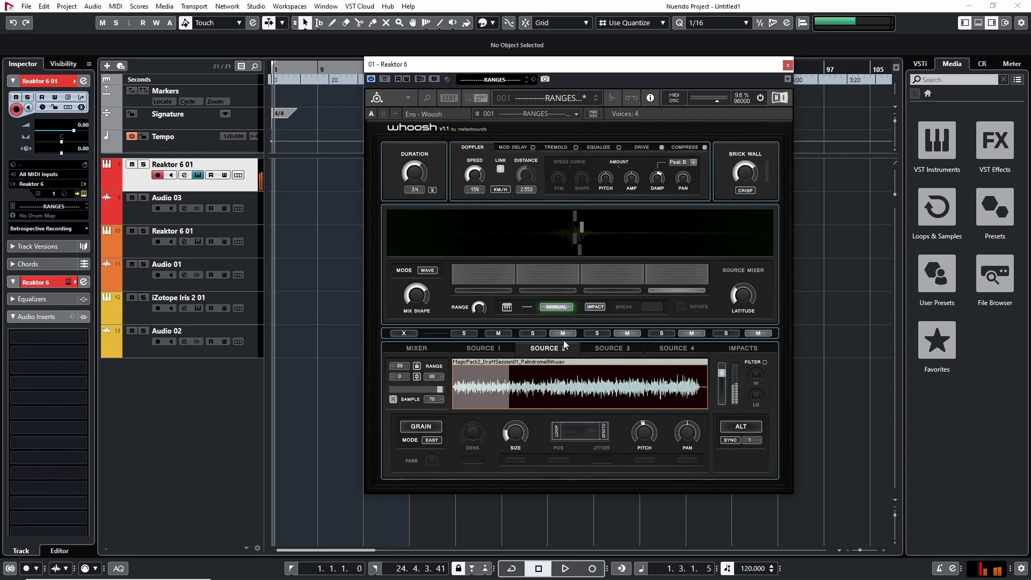
pyautogui.click(691, 333)
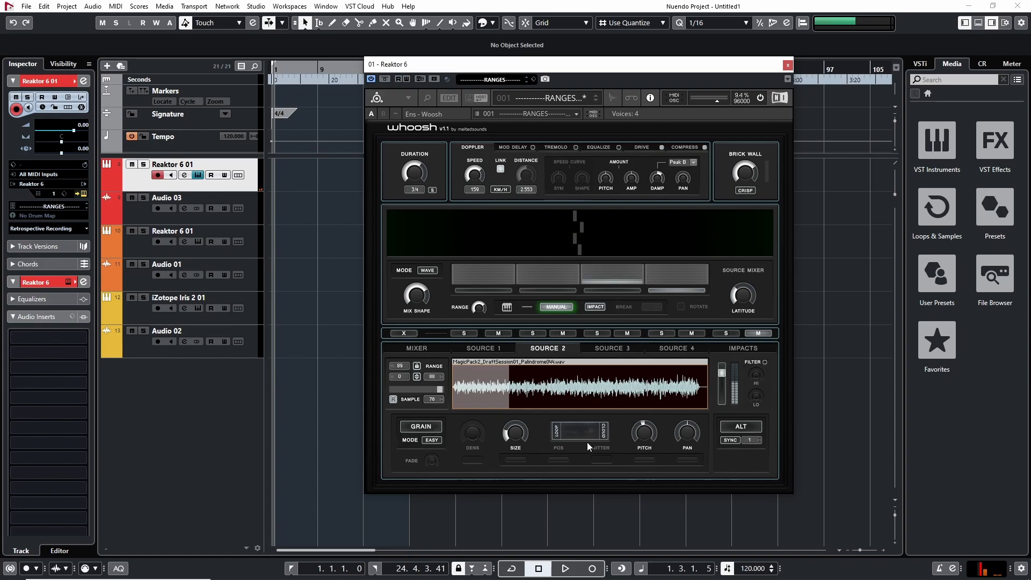
pyautogui.click(674, 348)
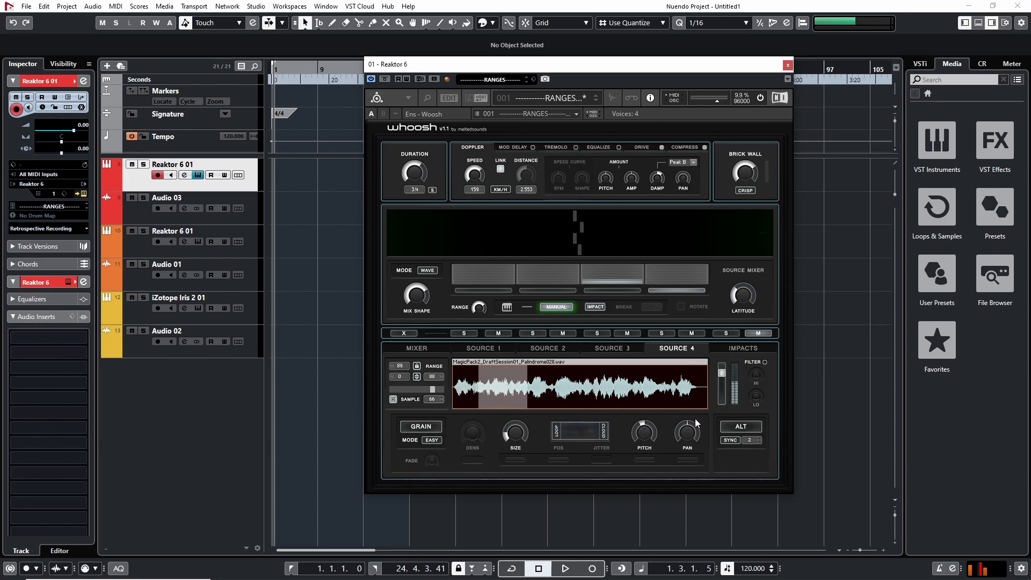
pyautogui.click(615, 348)
pyautogui.click(549, 347)
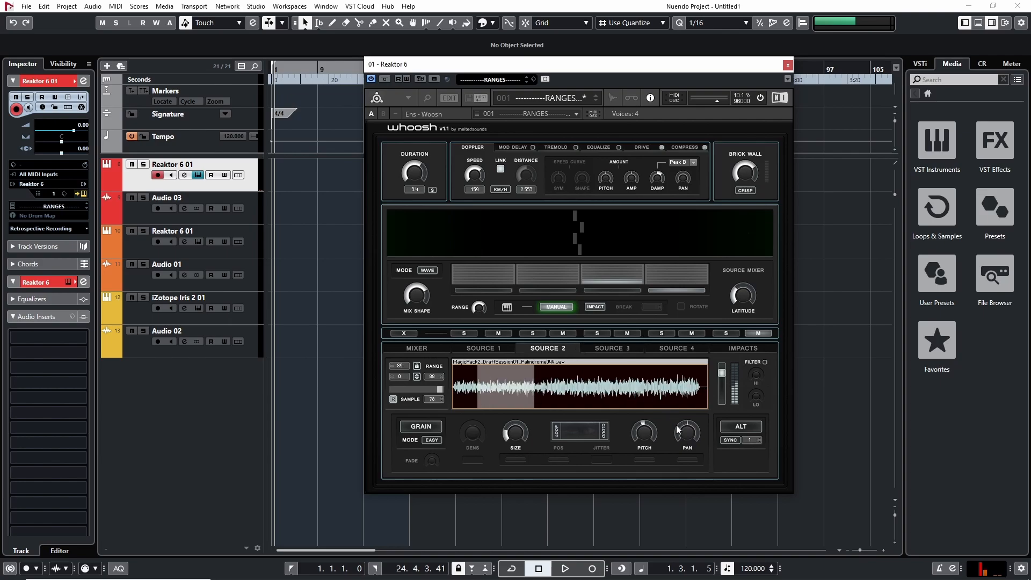
pyautogui.click(508, 347)
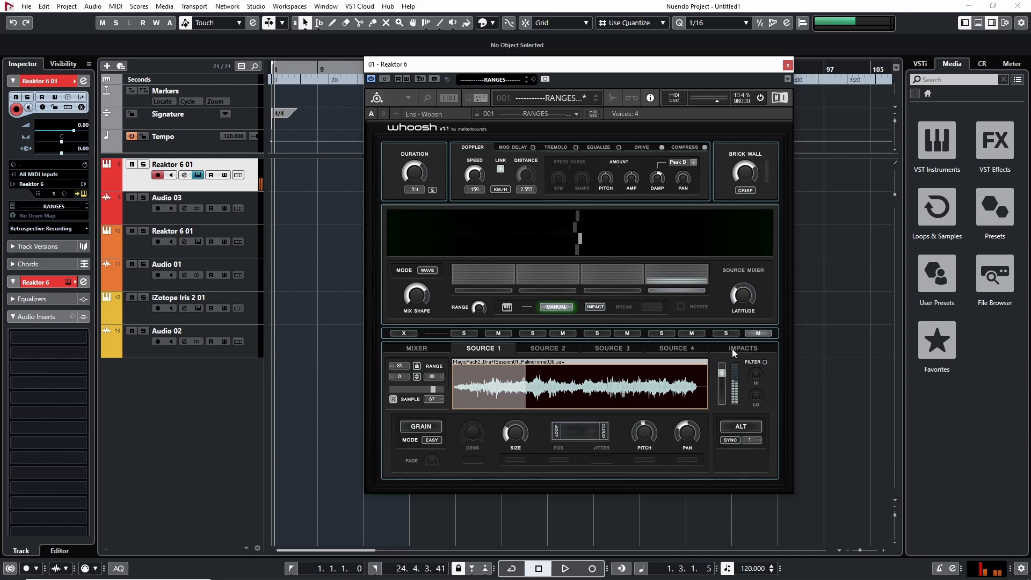
# Step: Open the impacts settings, unmute and solo the impacts, and audition them several times with the sources silenced
pyautogui.click(742, 347)
pyautogui.click(730, 334)
pyautogui.click(758, 331)
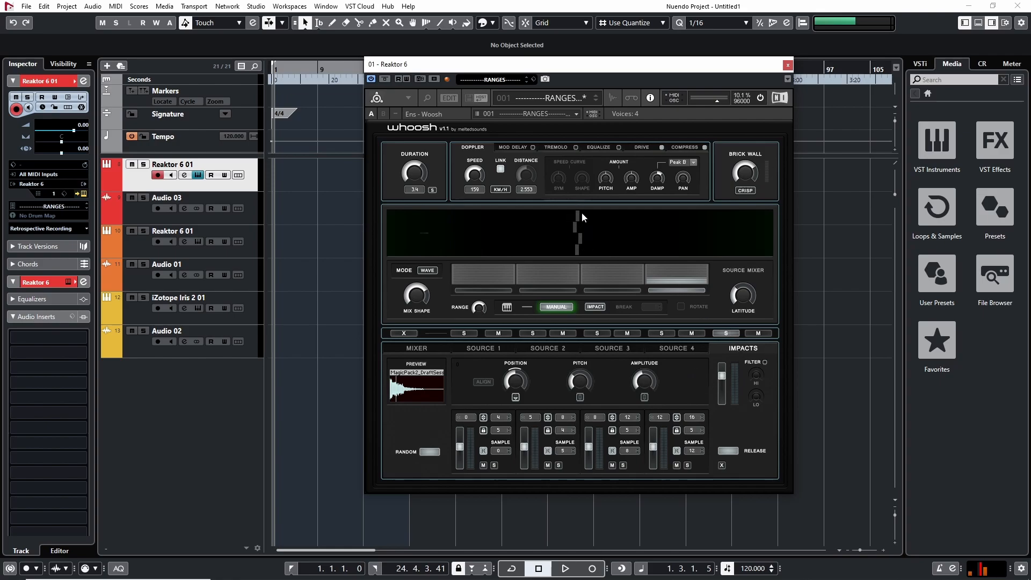
pyautogui.click(580, 231)
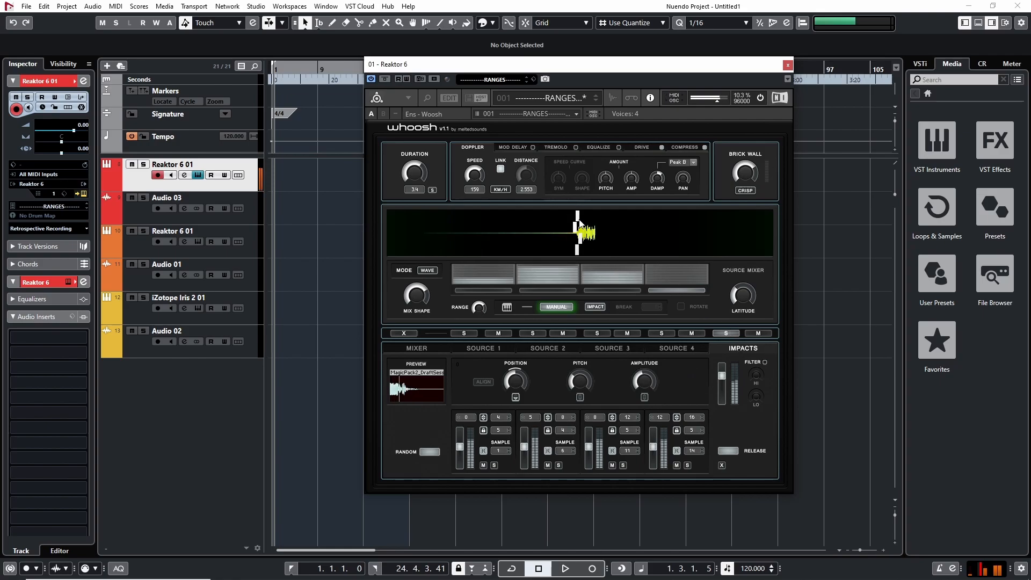
pyautogui.click(651, 254)
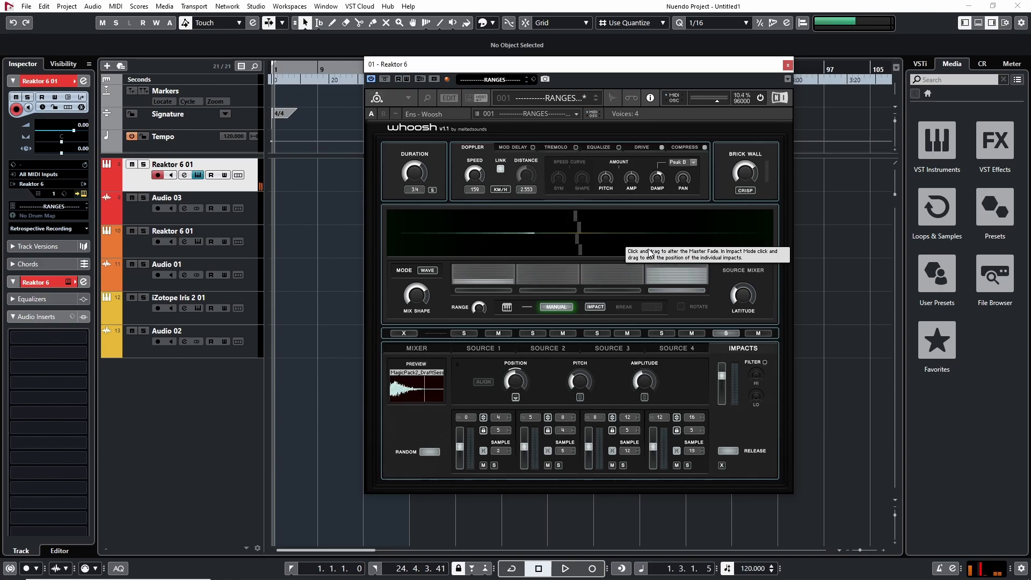
pyautogui.click(650, 253)
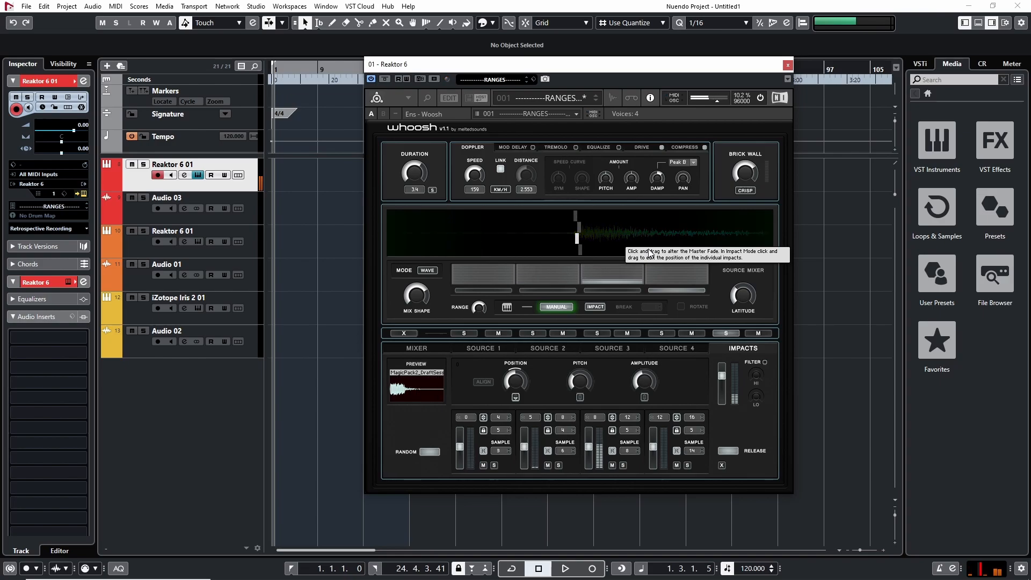
pyautogui.click(650, 254)
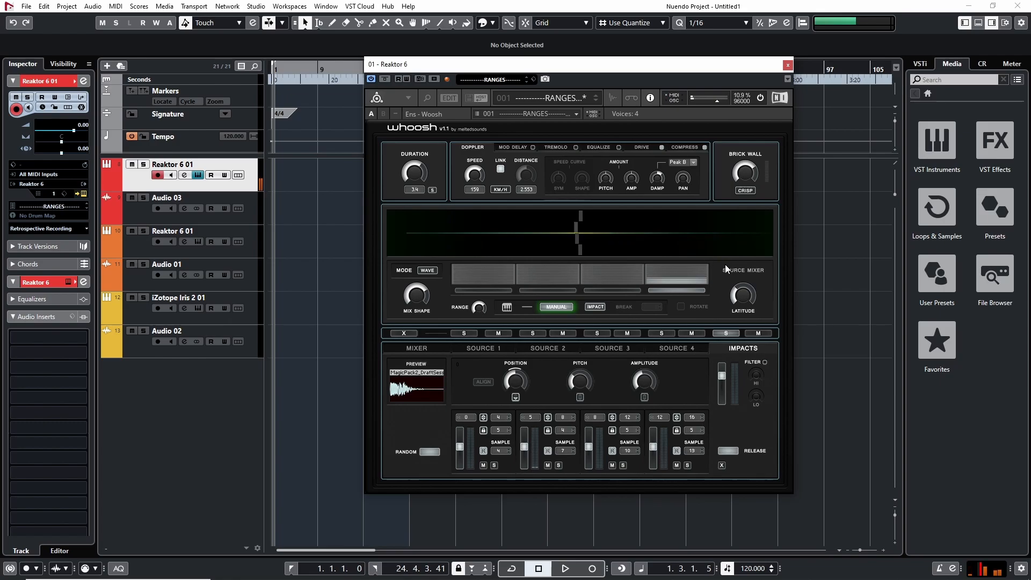
pyautogui.click(582, 240)
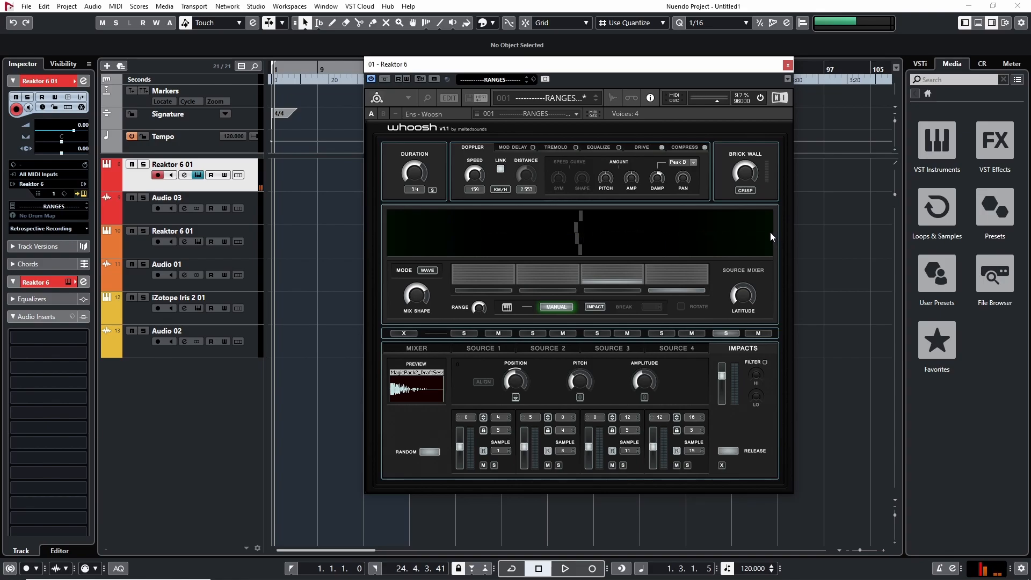
# Step: Try the impacts' Release option and set the impact pitch variation to the upward direction
pyautogui.click(734, 451)
pyautogui.click(737, 452)
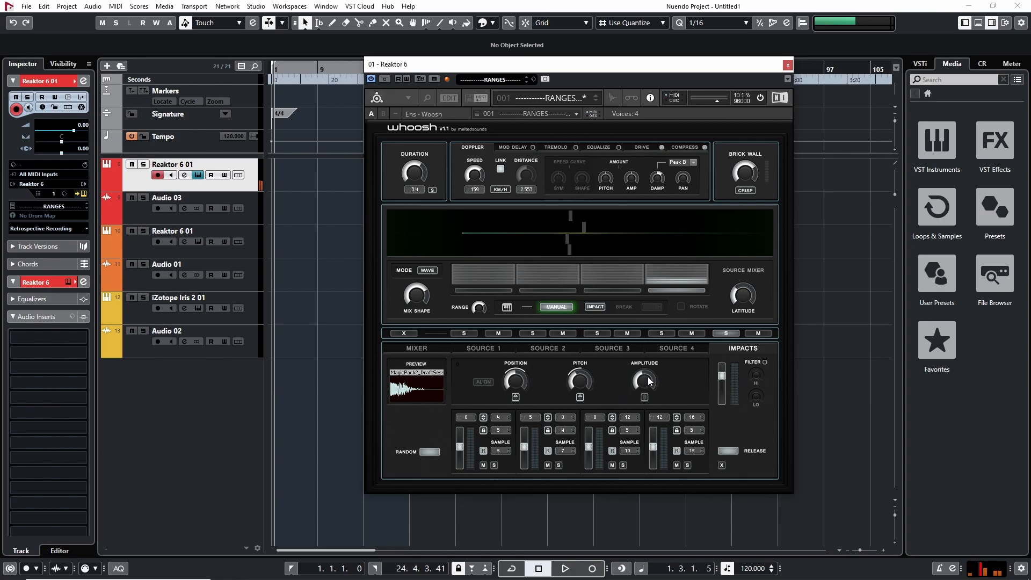
pyautogui.click(579, 397)
pyautogui.click(579, 397)
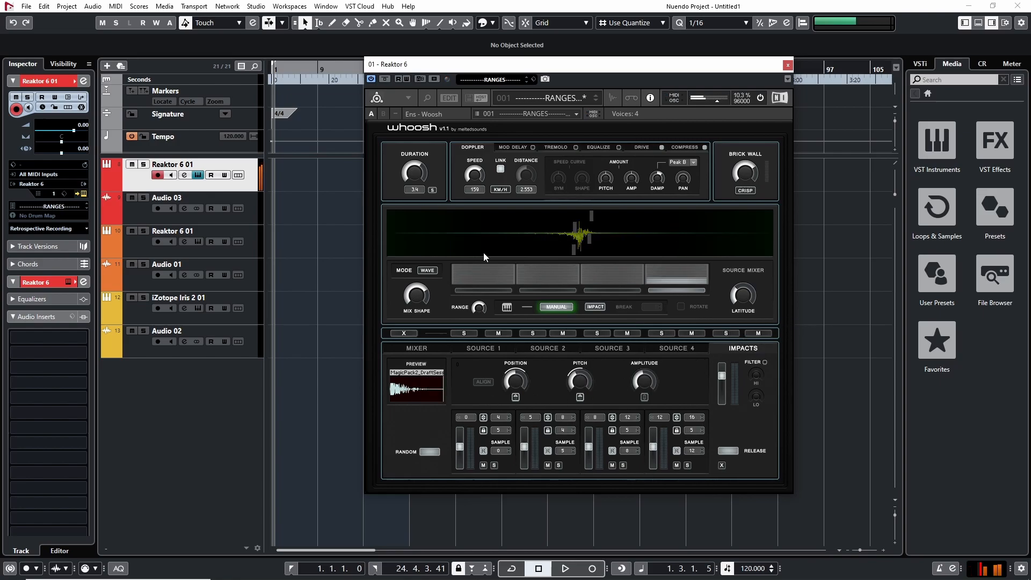
# Step: Look through the Source 3 and Source 4 settings and return to the mixer overview
pyautogui.click(605, 349)
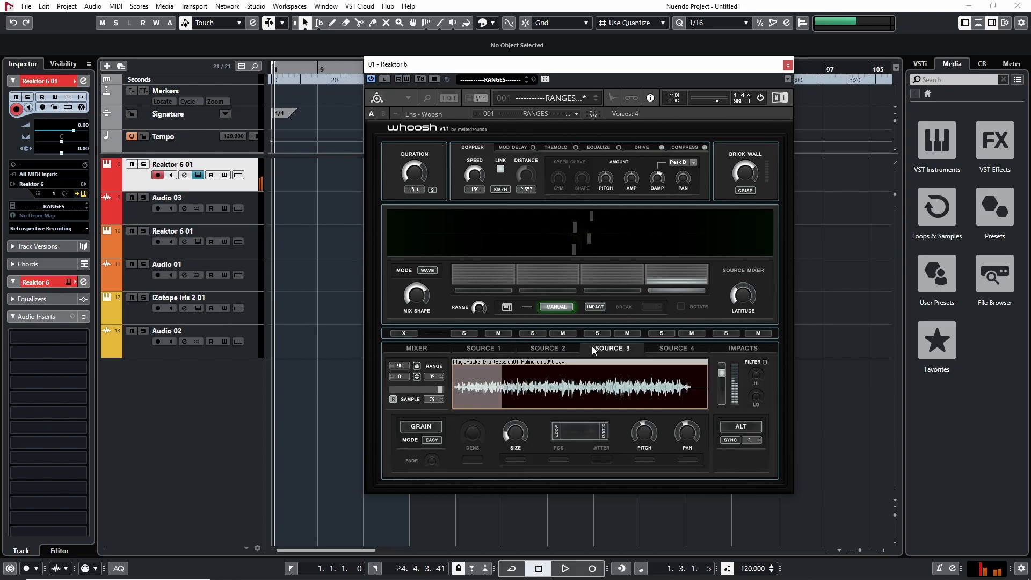
pyautogui.click(422, 348)
pyautogui.click(678, 347)
pyautogui.click(422, 348)
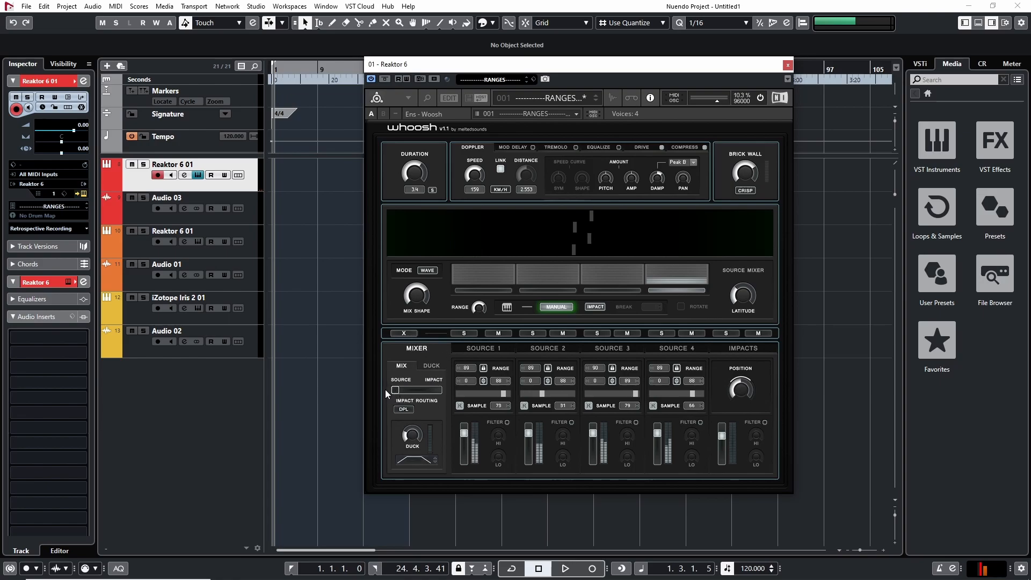
# Step: Shift the mixer's balance between sources and impacts to slightly towards Source, checking the Duck and impacts settings in between
pyautogui.moveTo(399, 389); pyautogui.dragTo(376, 391)
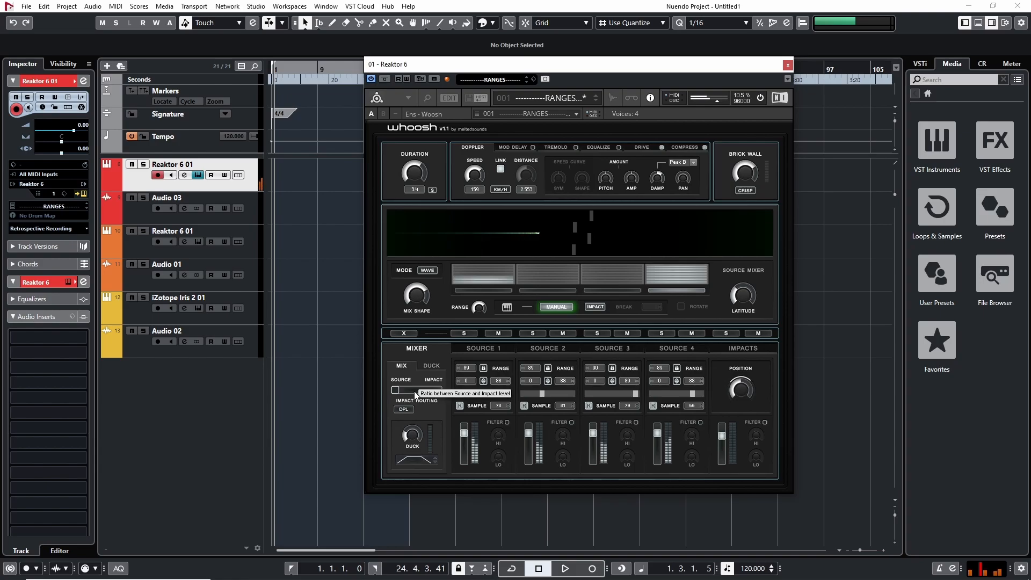
pyautogui.moveTo(397, 390); pyautogui.dragTo(427, 391)
pyautogui.click(432, 366)
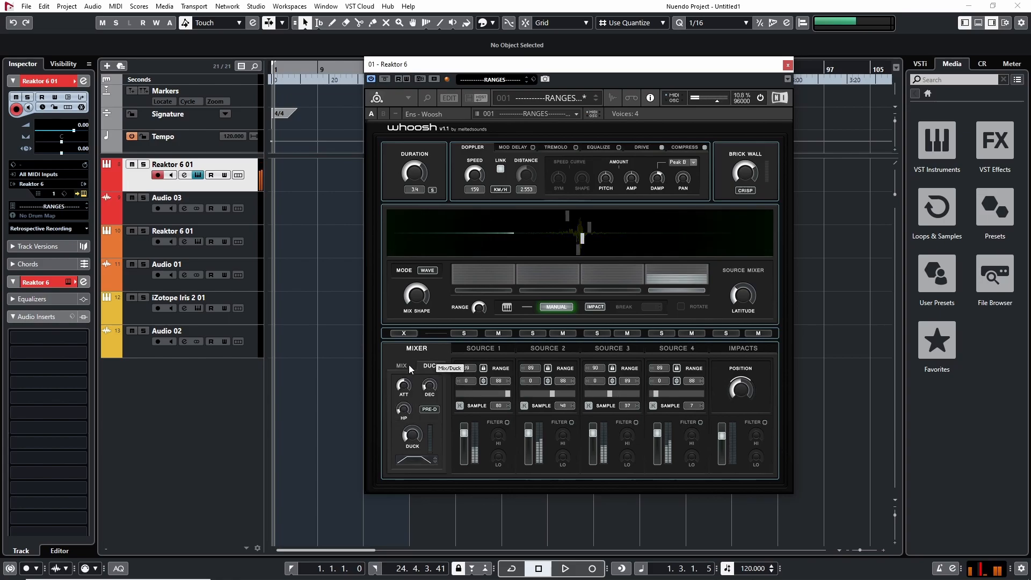
pyautogui.click(406, 364)
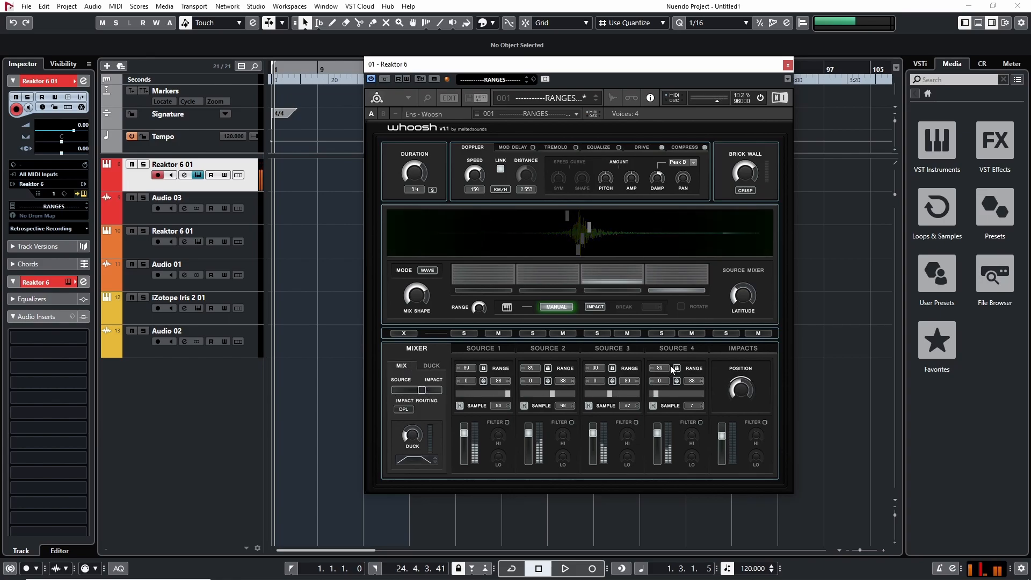
pyautogui.click(745, 348)
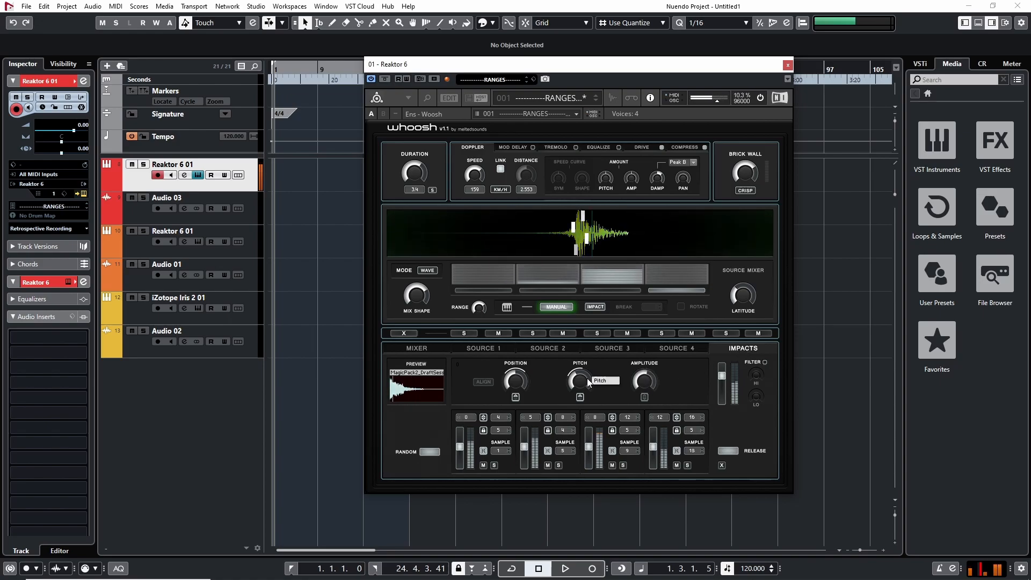
pyautogui.click(417, 346)
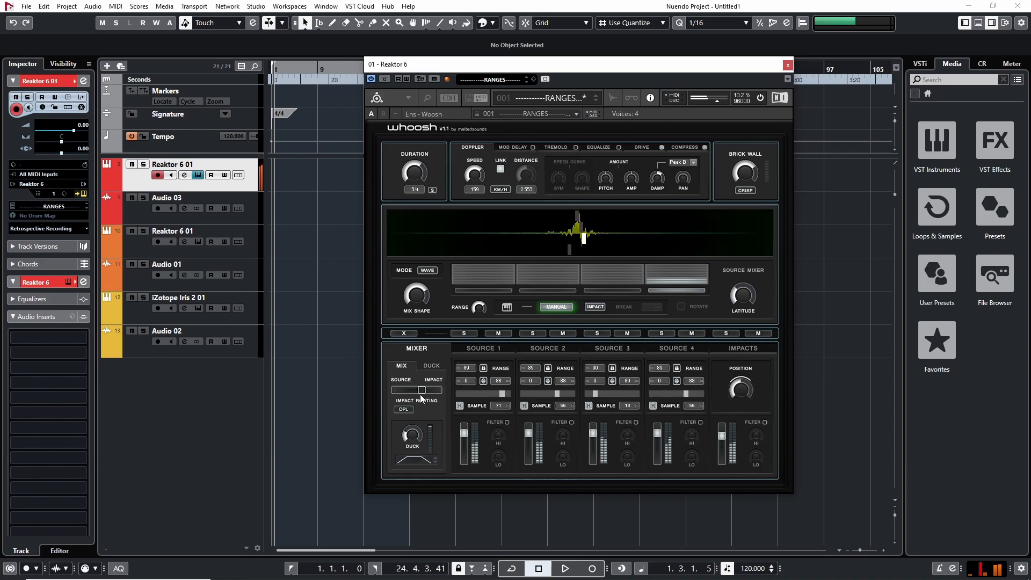
pyautogui.moveTo(421, 394); pyautogui.dragTo(407, 390)
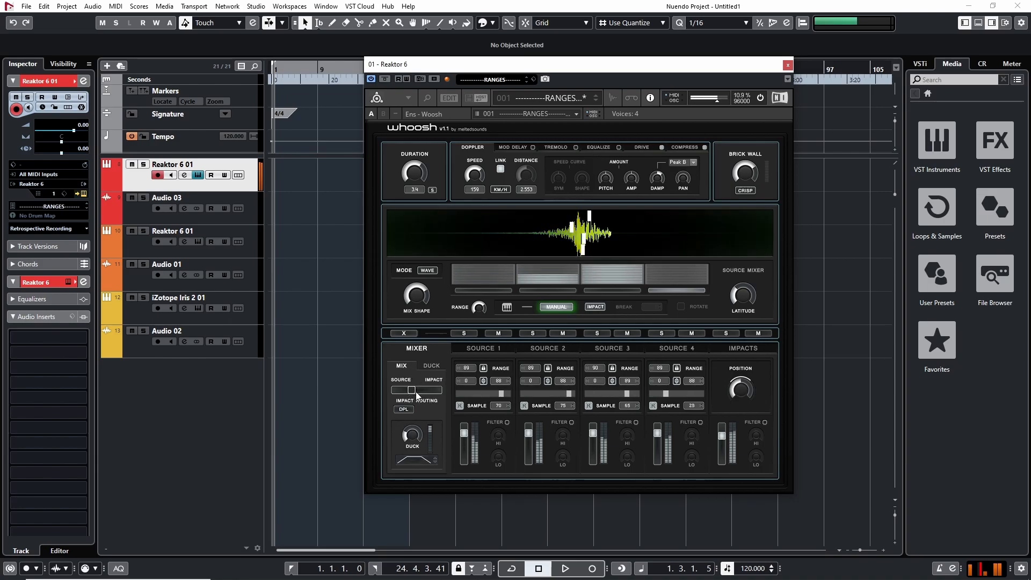
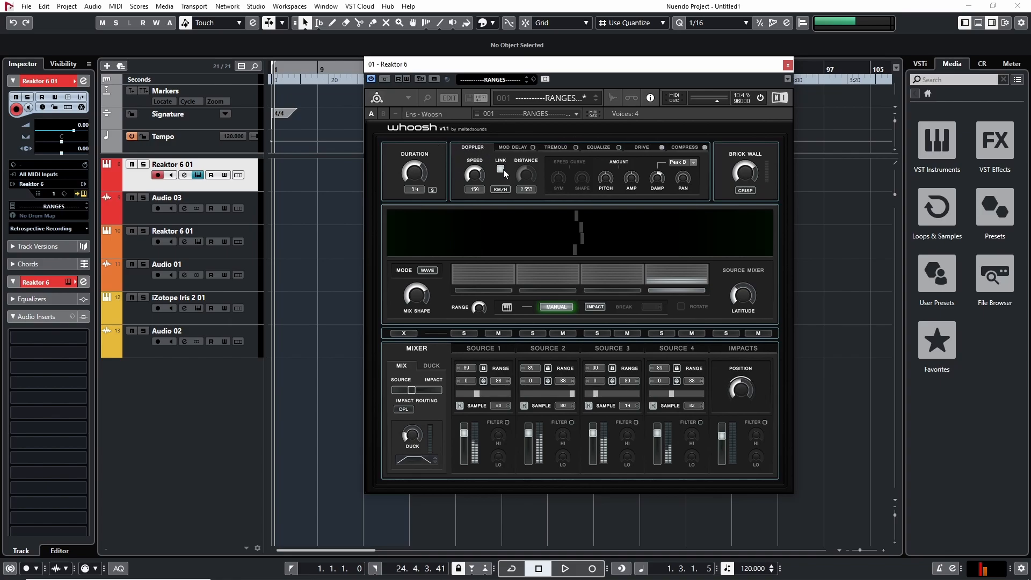
# Step: Enable Mod Delay, set the left and right delay times to 34.2 and 36.7, and assign LFO modulation to the left delay
pyautogui.click(513, 147)
pyautogui.click(532, 147)
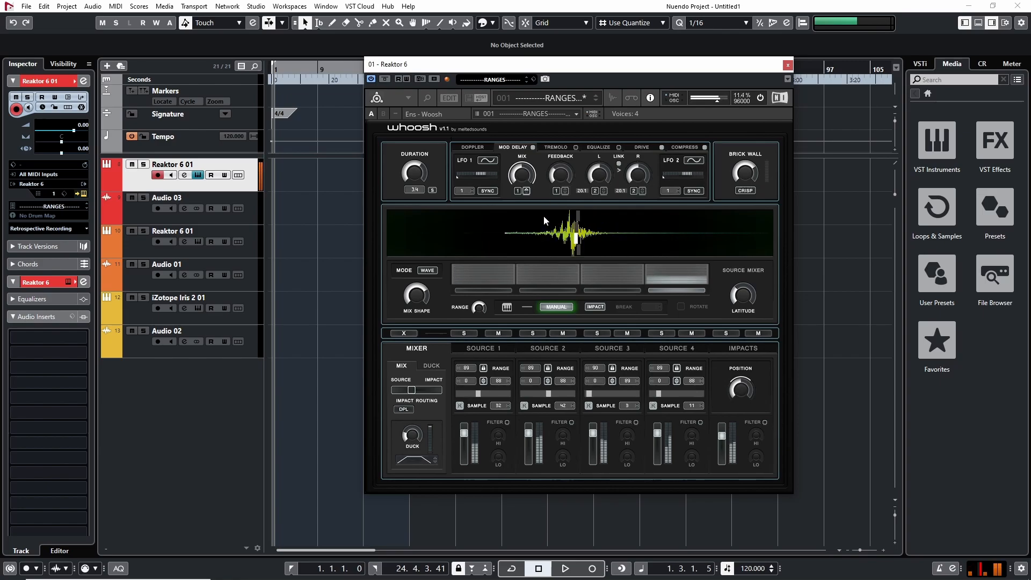
pyautogui.moveTo(640, 184); pyautogui.dragTo(642, 178)
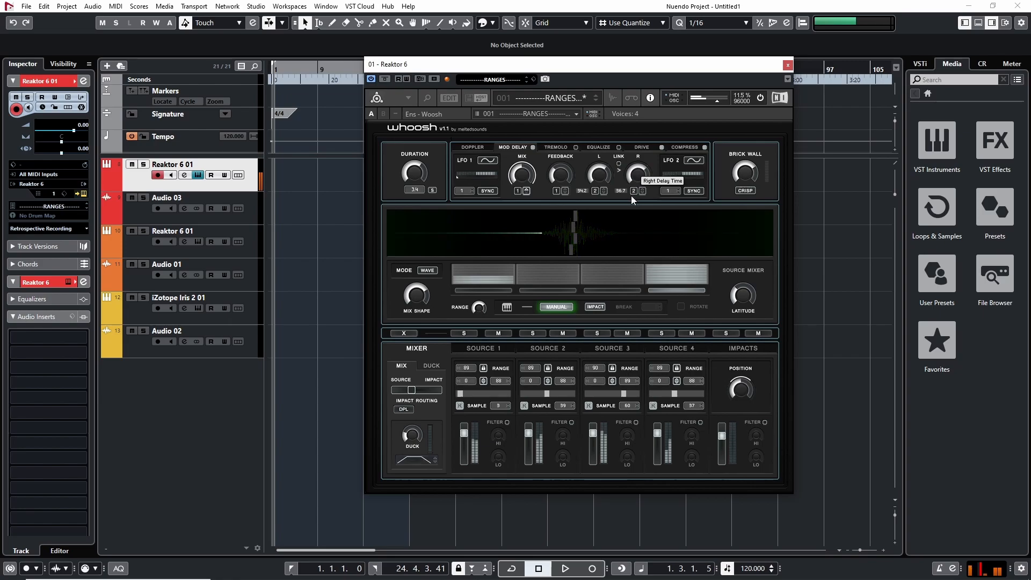
pyautogui.click(604, 191)
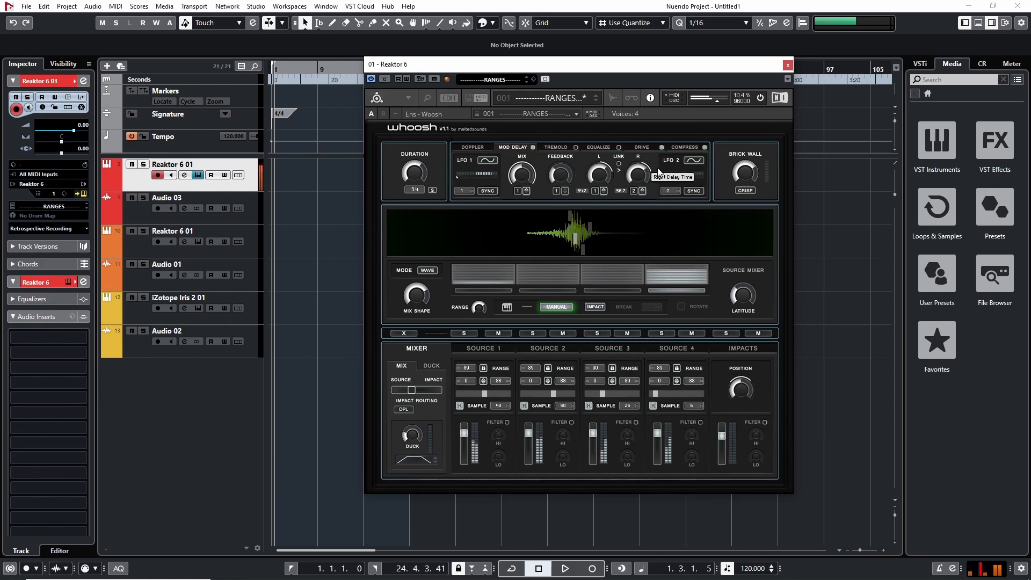
# Step: Open the Tremolo settings, switch the speed's LFO modulation to downward, and check the equalizer settings
pyautogui.click(559, 146)
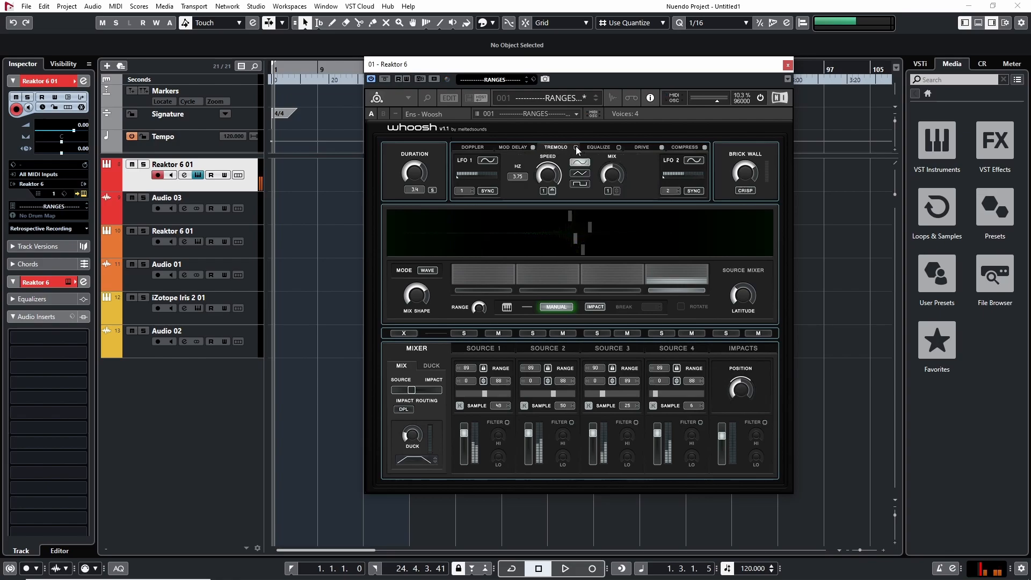
pyautogui.click(552, 190)
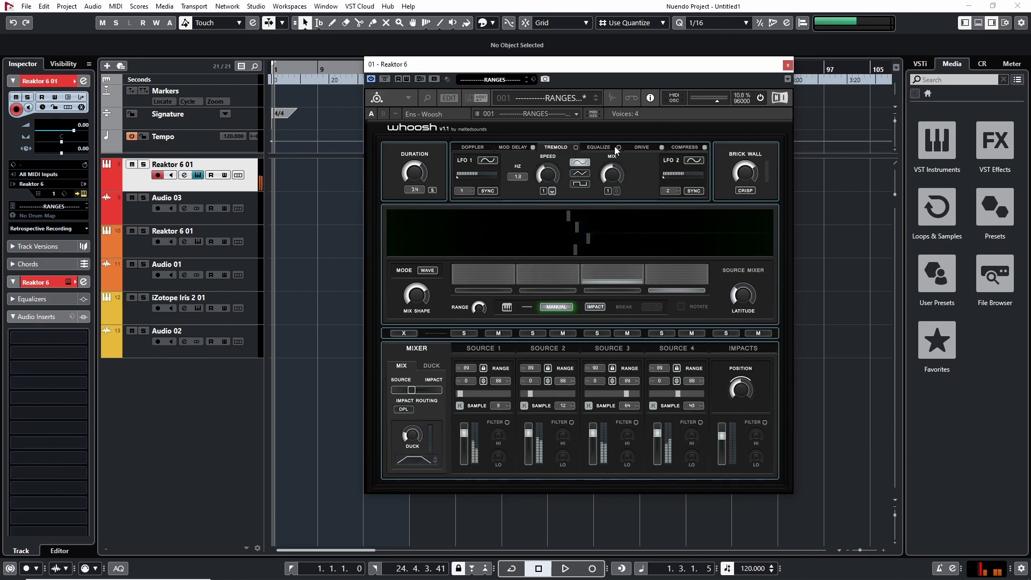
pyautogui.click(591, 148)
# Step: Set the Drive effect's type to DIST and turn on its HIFI filter
pyautogui.click(641, 147)
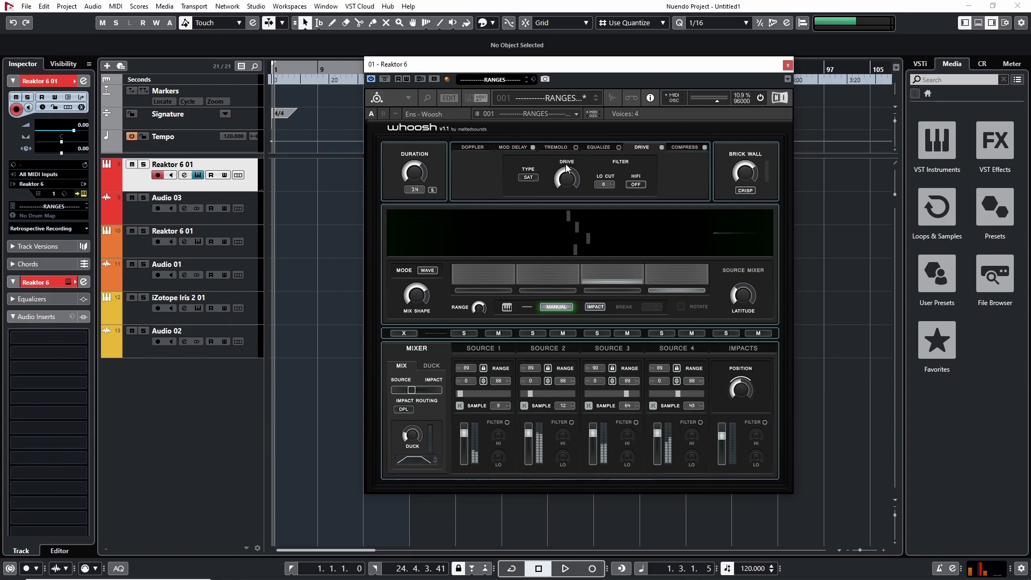
pyautogui.click(529, 178)
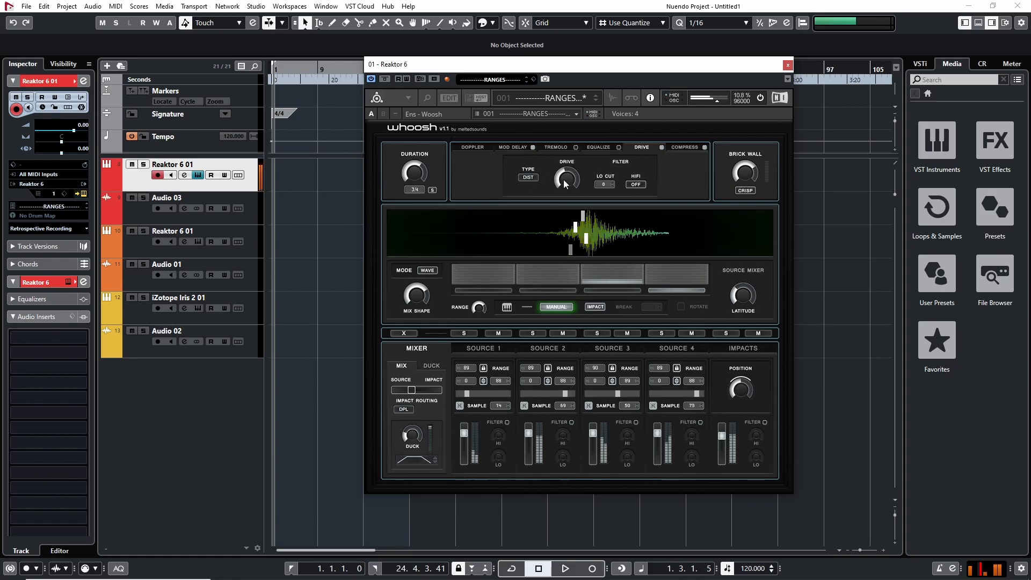
pyautogui.click(636, 184)
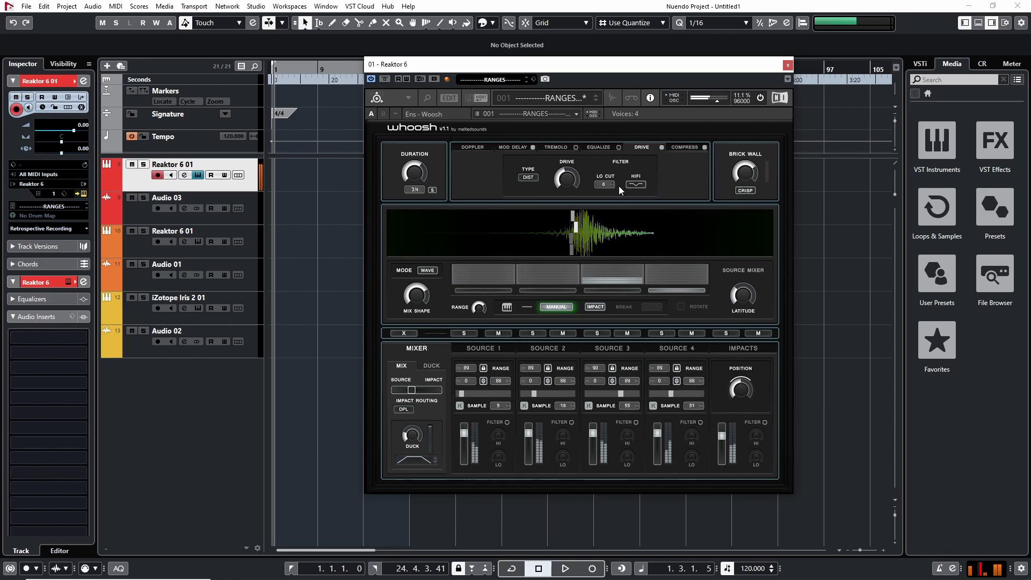
# Step: Review the Compress effect's settings and go back to the Doppler settings
pyautogui.click(685, 147)
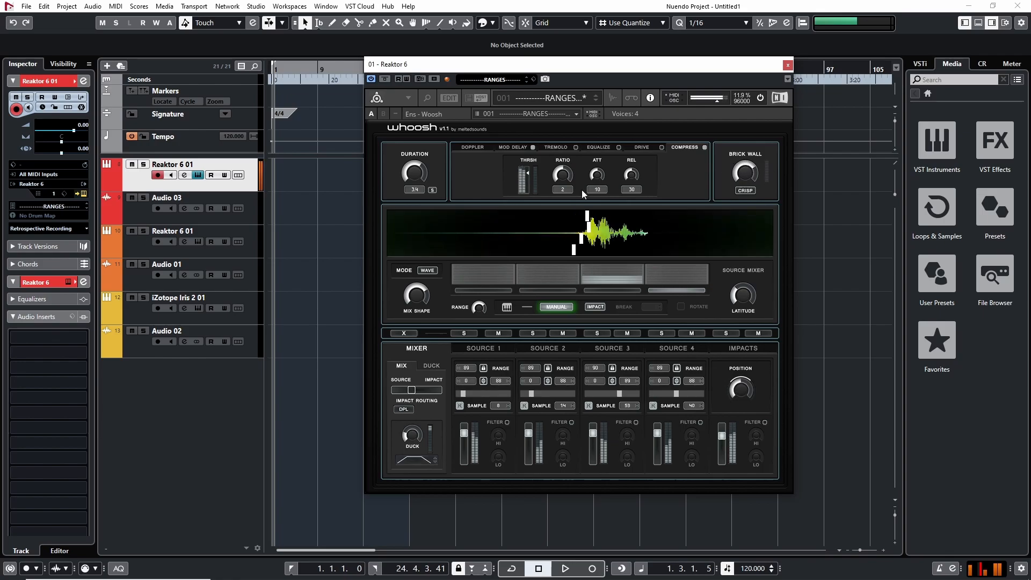
pyautogui.click(471, 147)
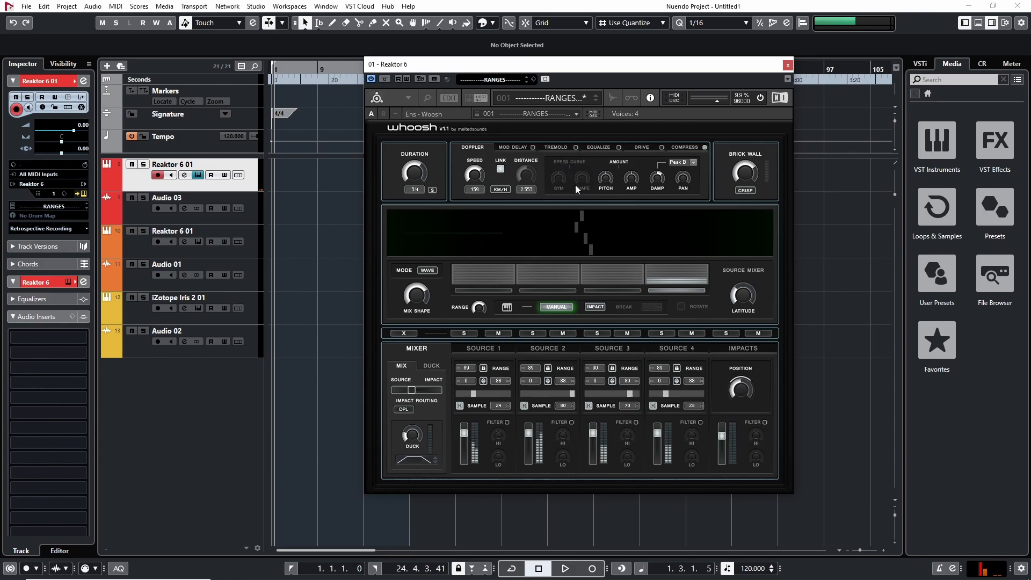
# Step: Switch Whoosh's triggering from manual to automatic running, audition the generated whooshes, and stop the run
pyautogui.click(507, 308)
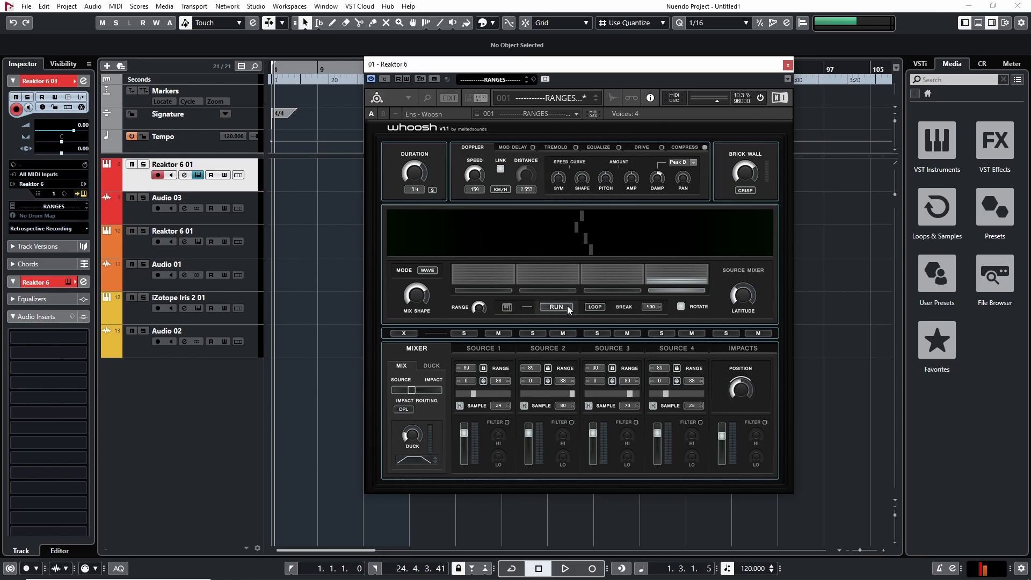
pyautogui.click(556, 306)
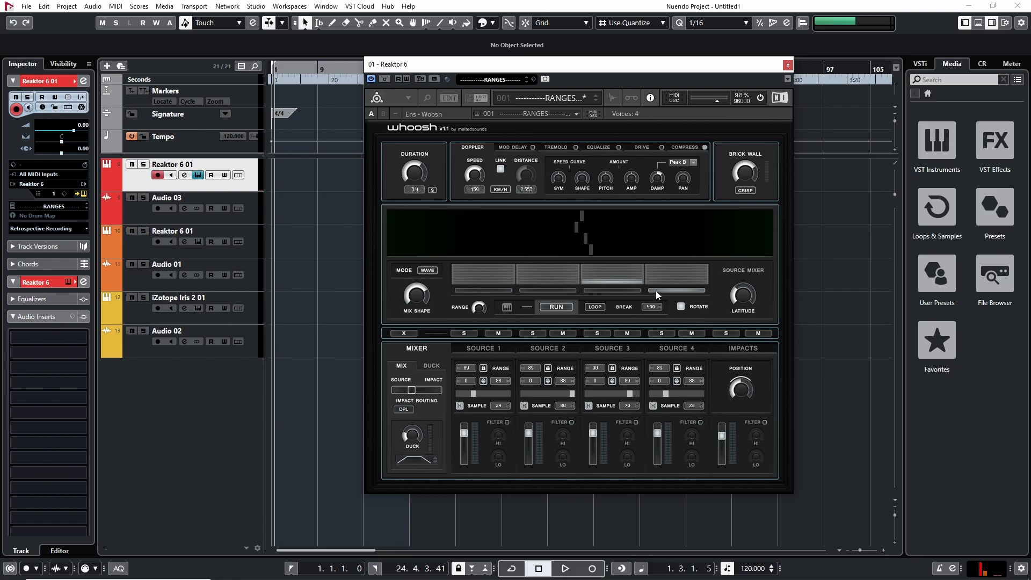
pyautogui.click(560, 308)
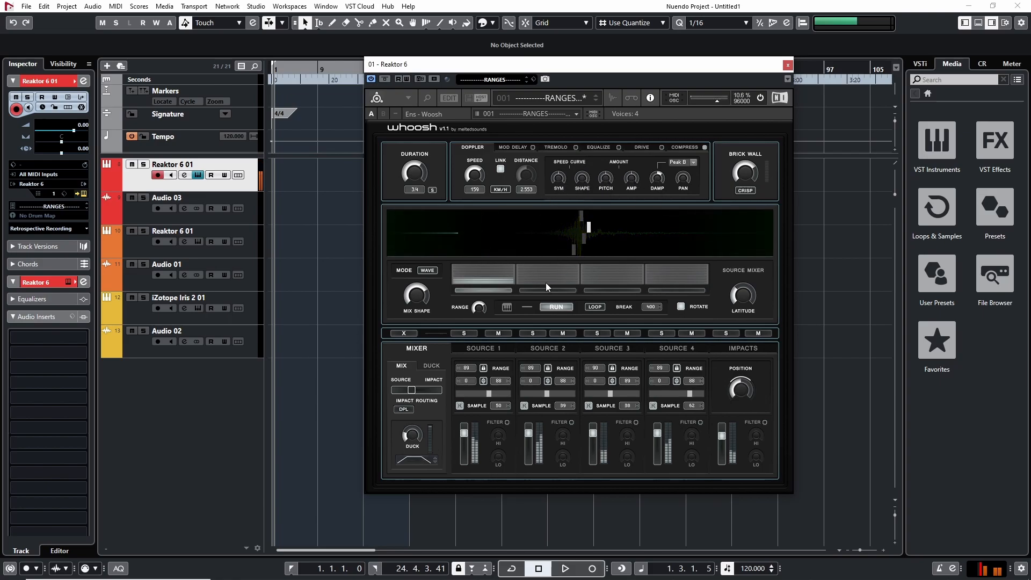
pyautogui.click(555, 306)
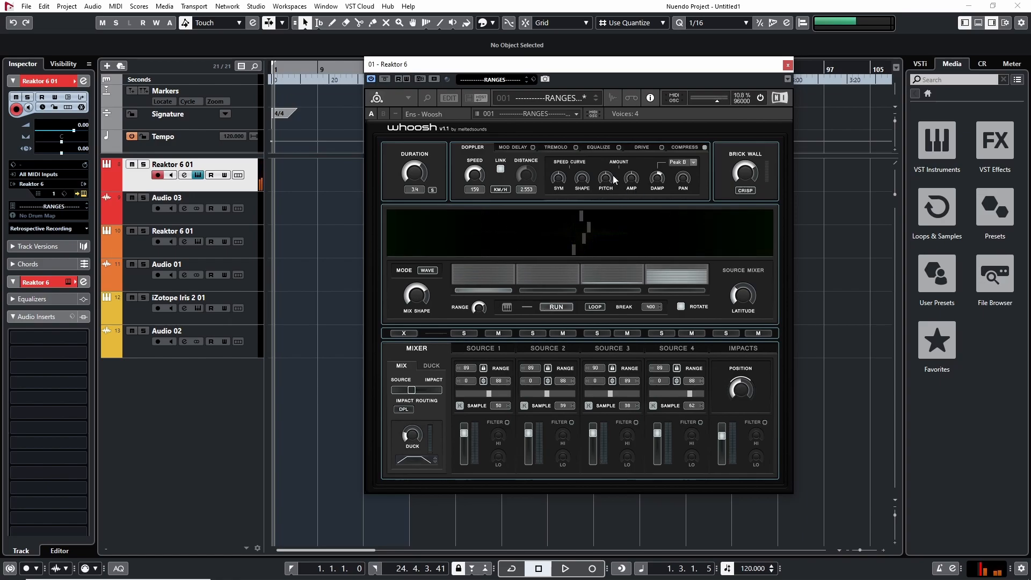
# Step: Record the automatically generated whooshes with both the Reaktor 6 01 and Audio 03 tracks selected, and stop the recording
pyautogui.keyDown('ctrl'); pyautogui.click(139, 210); pyautogui.keyUp('ctrl')
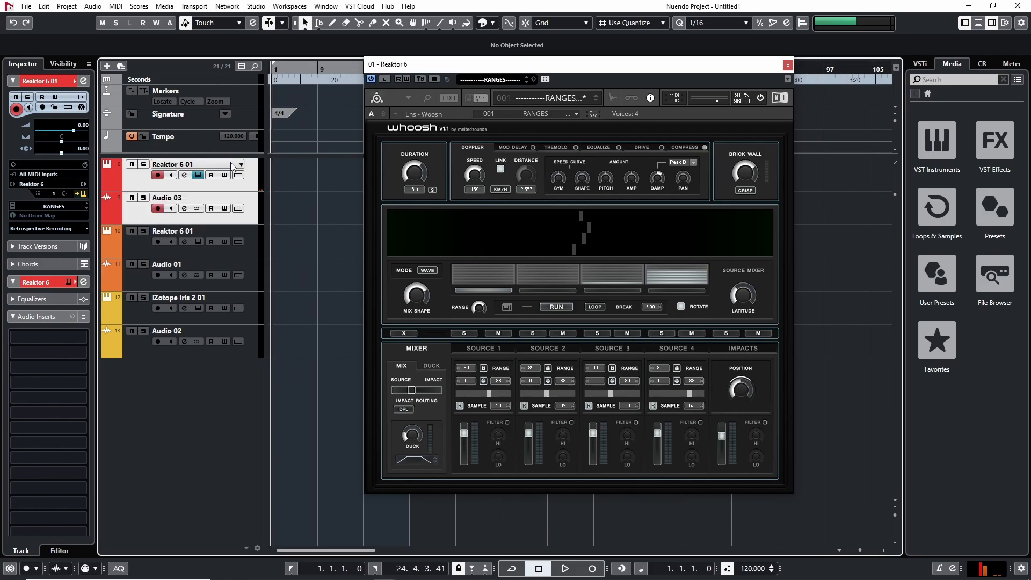
pyautogui.press('KP_Multiply')
pyautogui.click(568, 308)
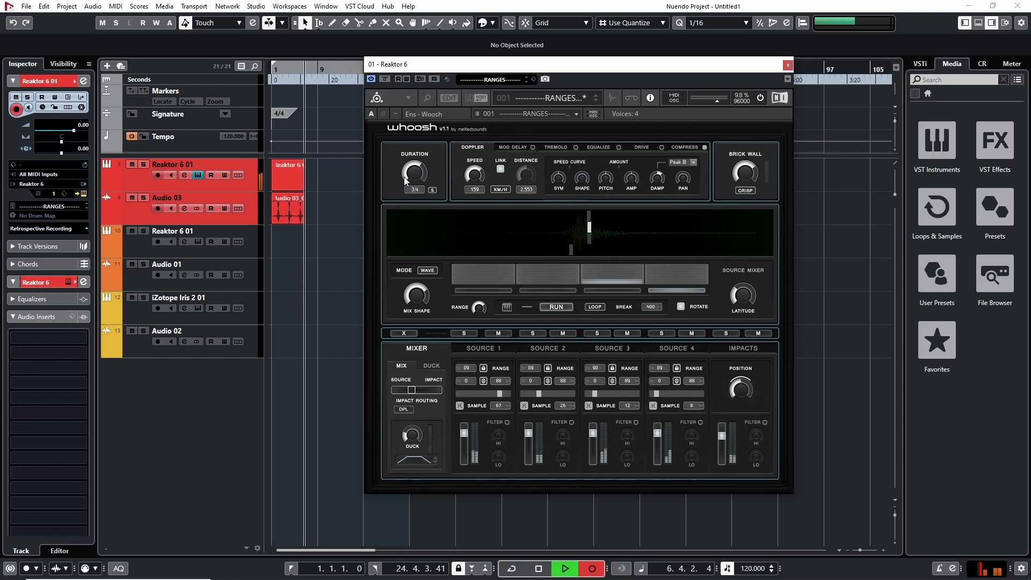
pyautogui.press('space')
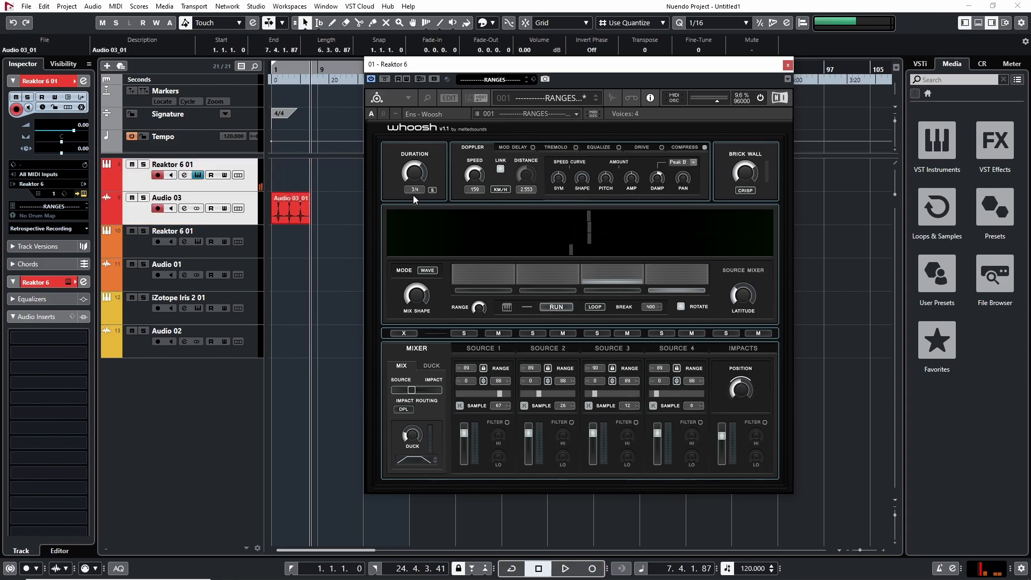
# Step: Audition the automatic run with the whoosh duration lowered to 1.52 and raised to 5.17, and stop the run
pyautogui.scroll(-3, 413, 180)
pyautogui.click(560, 307)
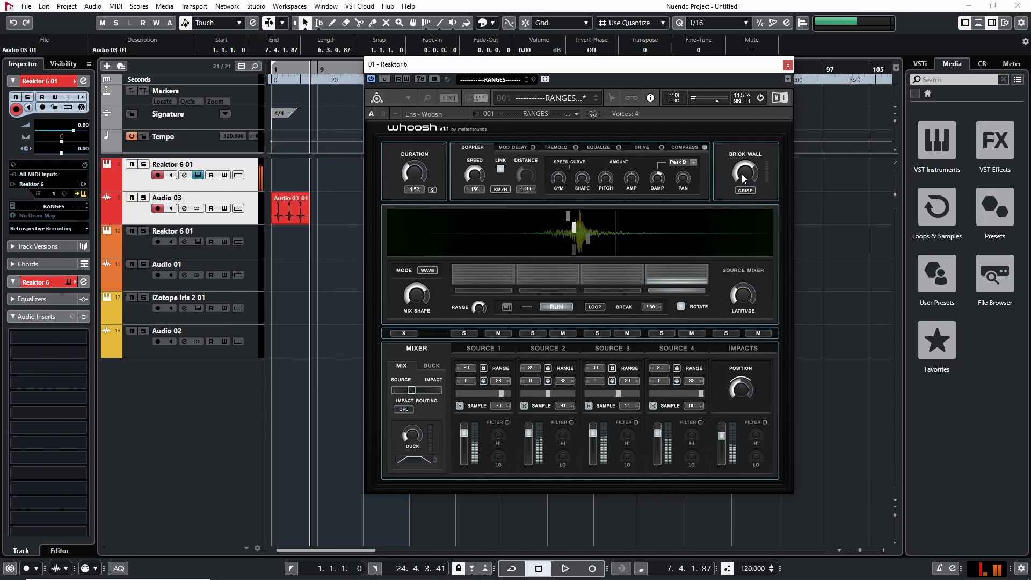
pyautogui.moveTo(417, 175); pyautogui.dragTo(414, 144)
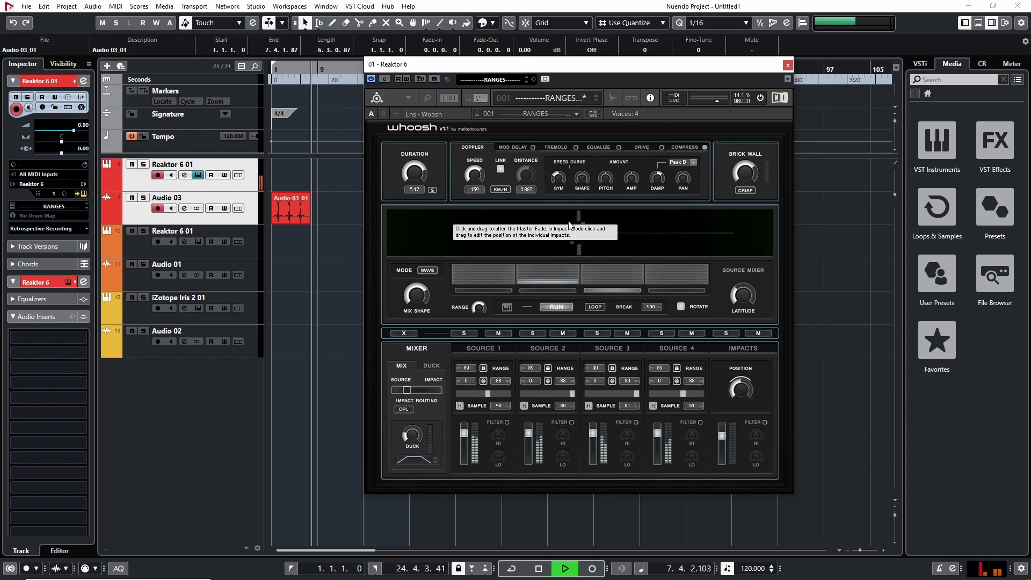
pyautogui.click(554, 307)
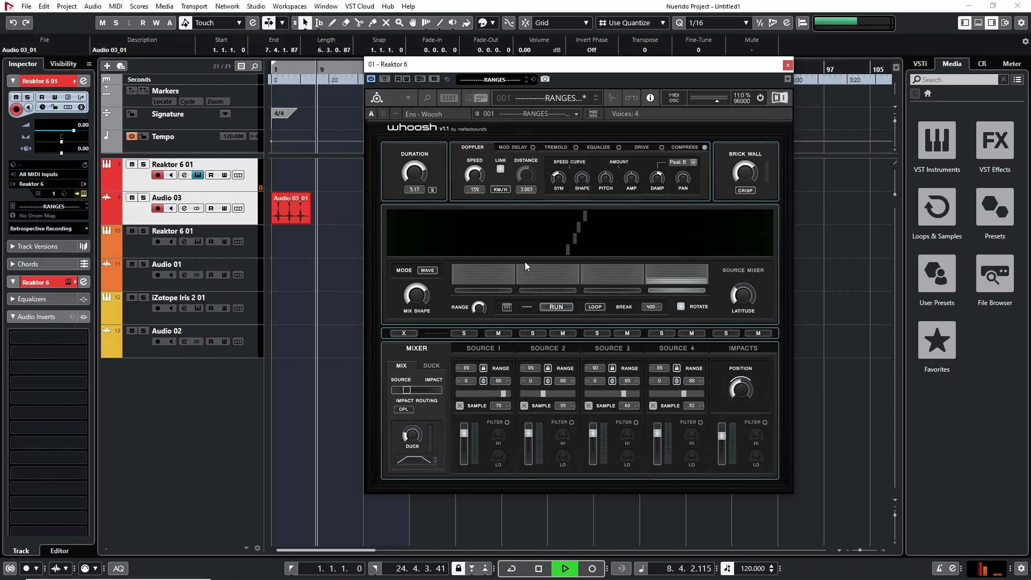